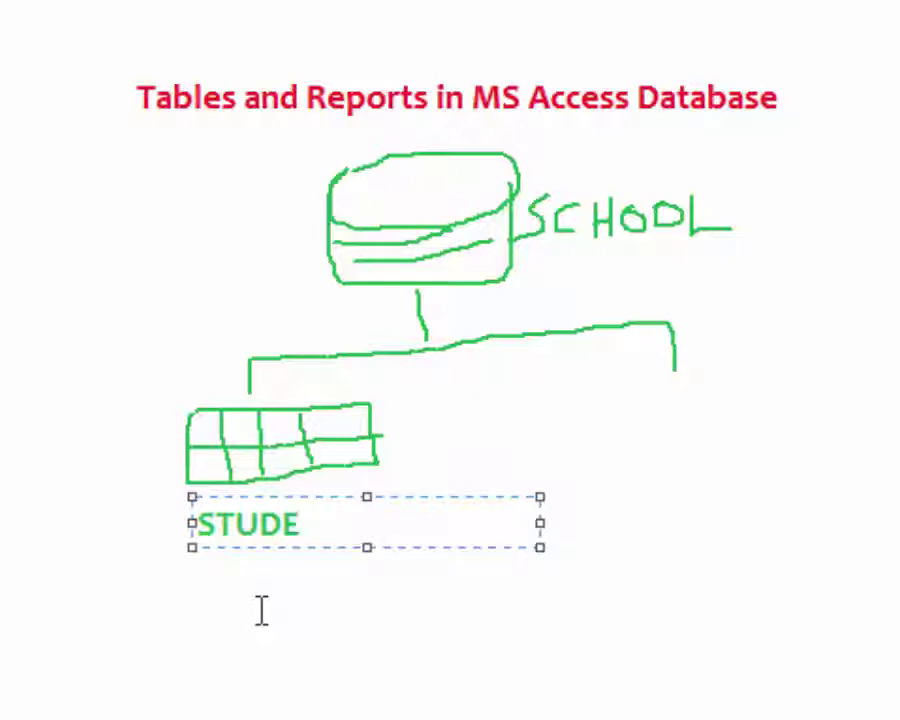
- Type the label 'STUDENTS' in the text box under the table sketch
text(NTD)
key(BackSpace)
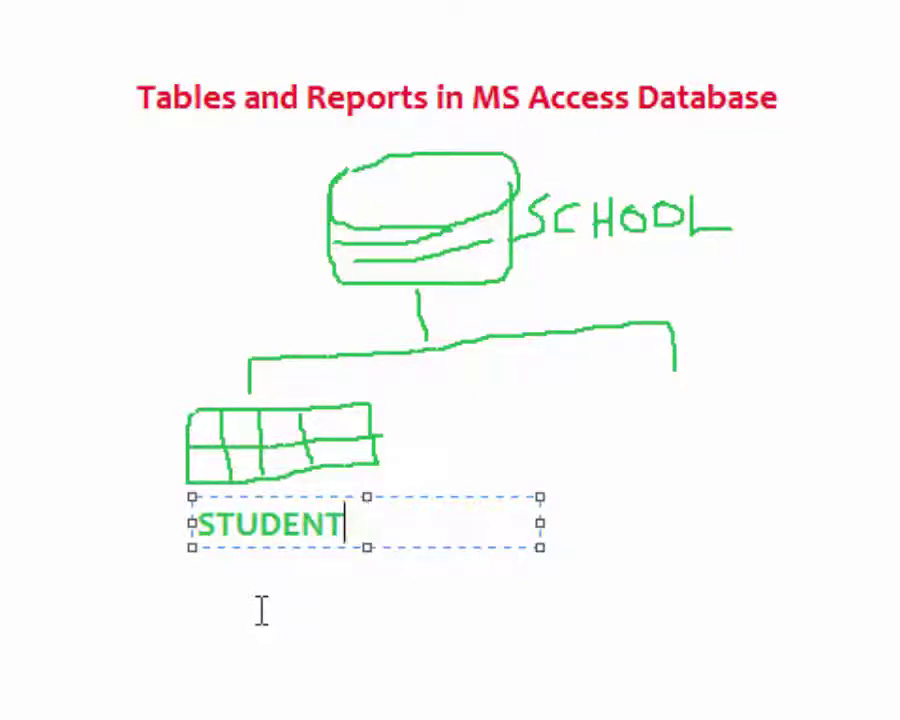
text(S)
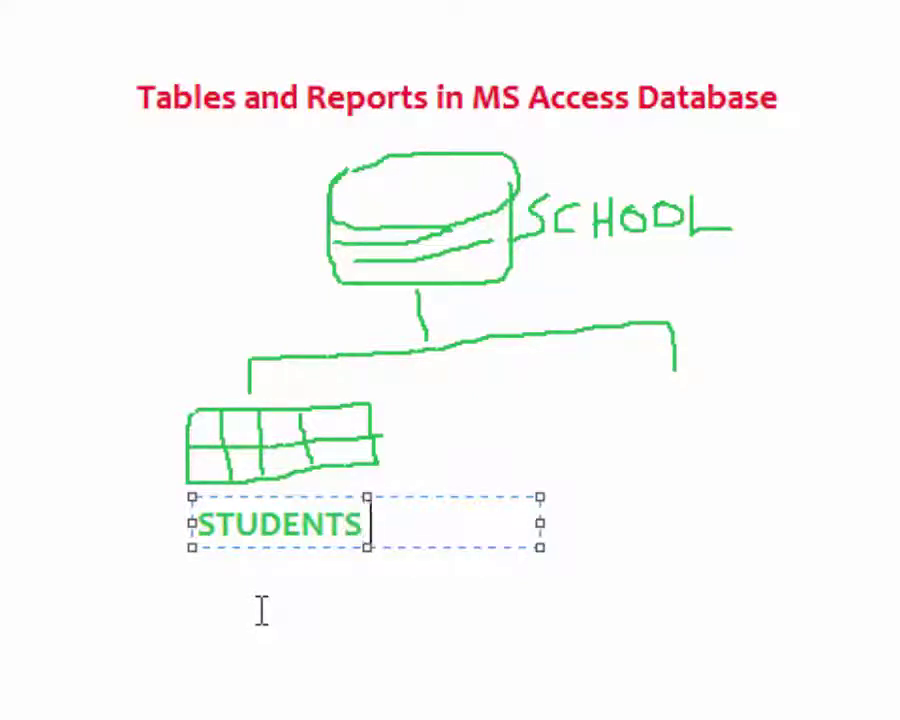
text( table)
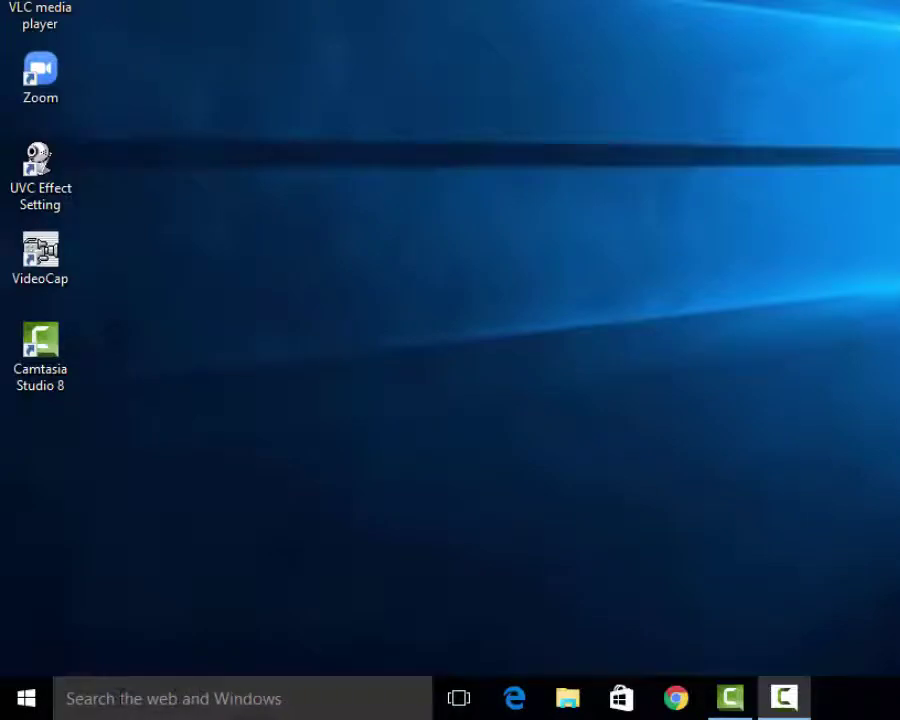
- Search the taskbar for 'Acc' and launch Access 2013
click(120, 697)
text(A)
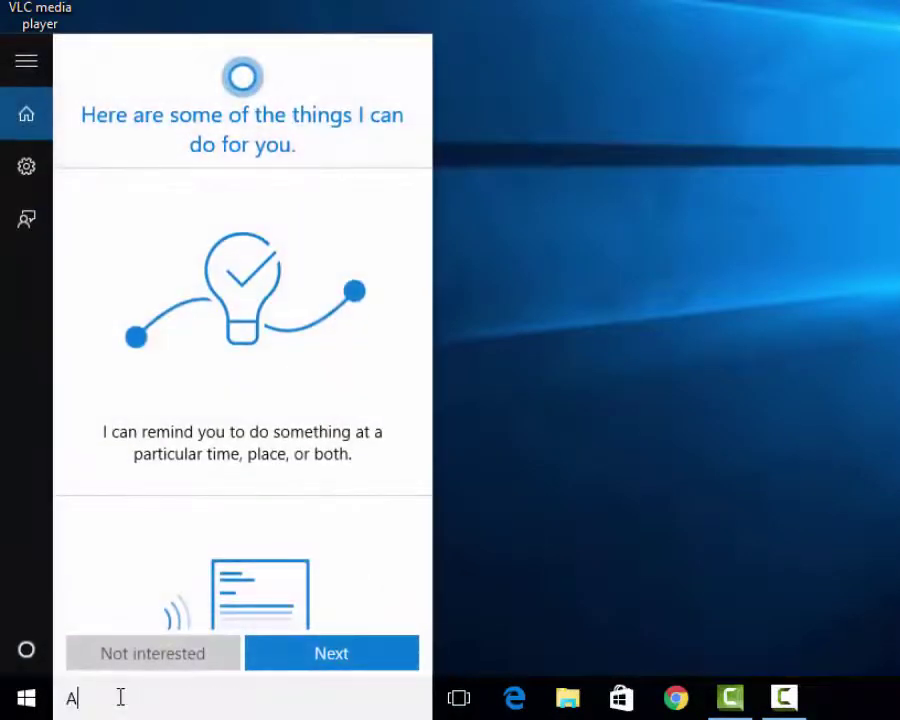
text(cc)
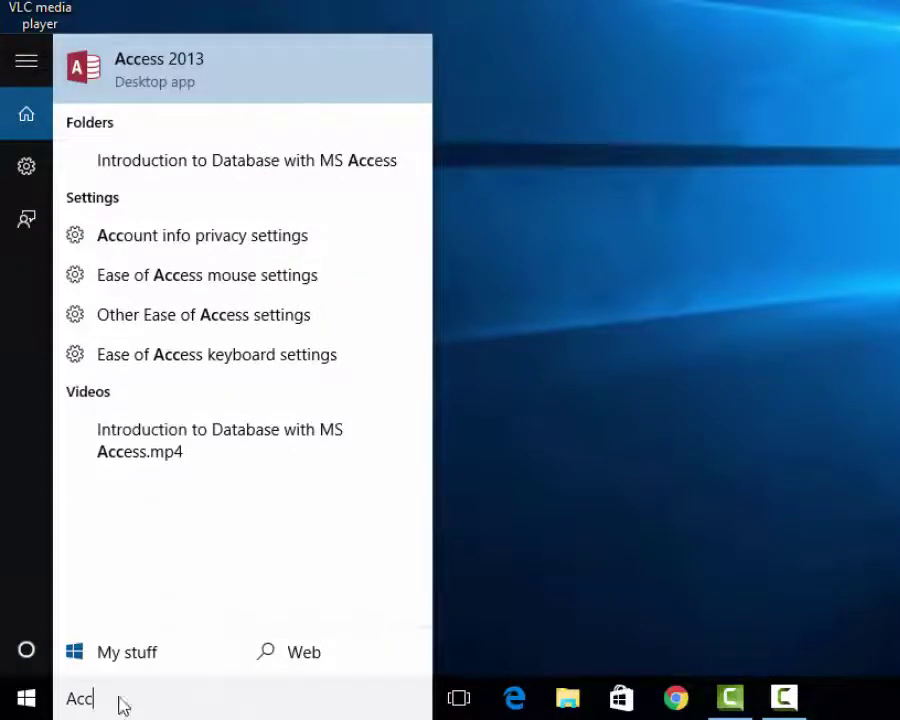
click(200, 73)
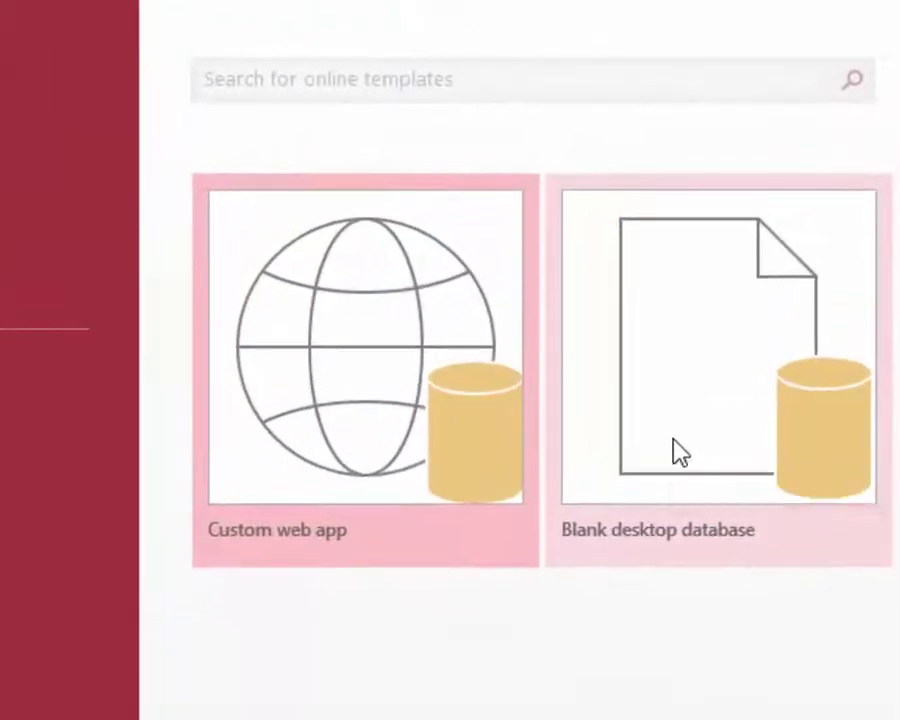
- Create a blank desktop database named SCHOOL DATABASE, stored in the Desktop folder
click(678, 452)
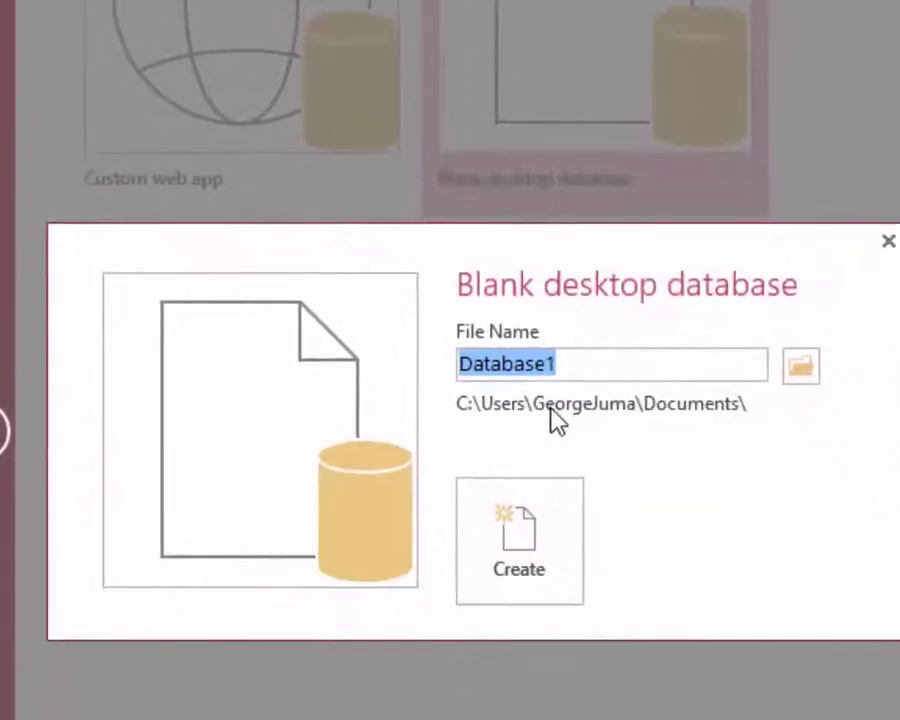
text(S)
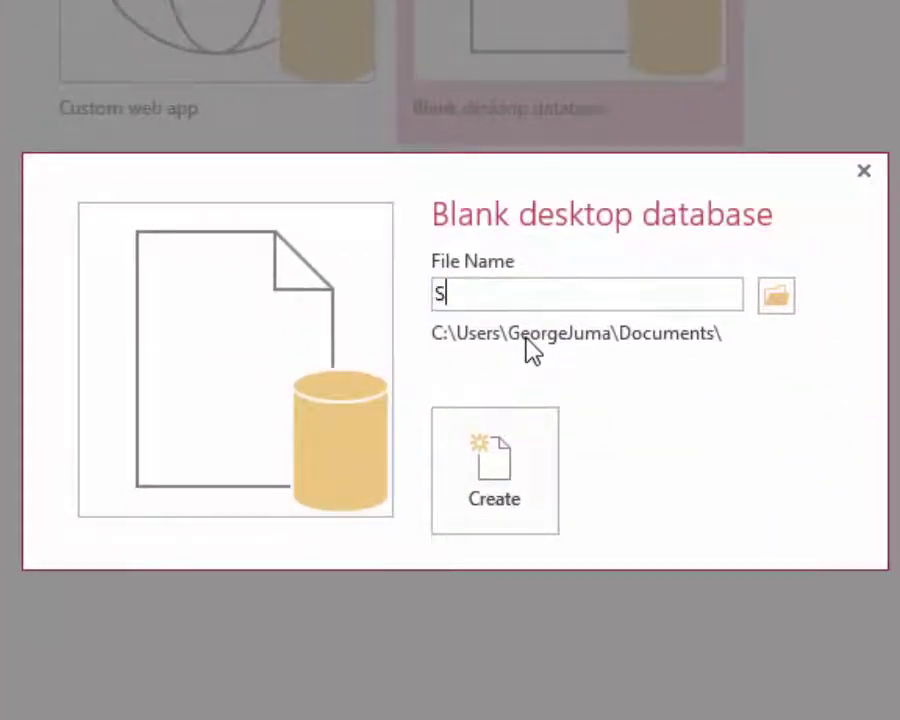
text(CH)
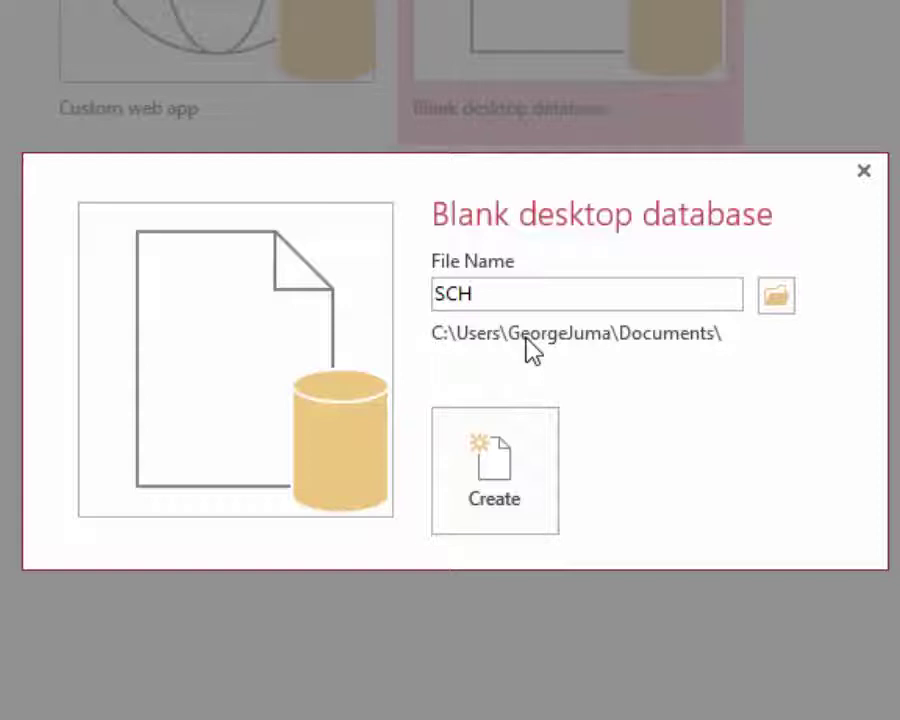
text(OOL DATABASE)
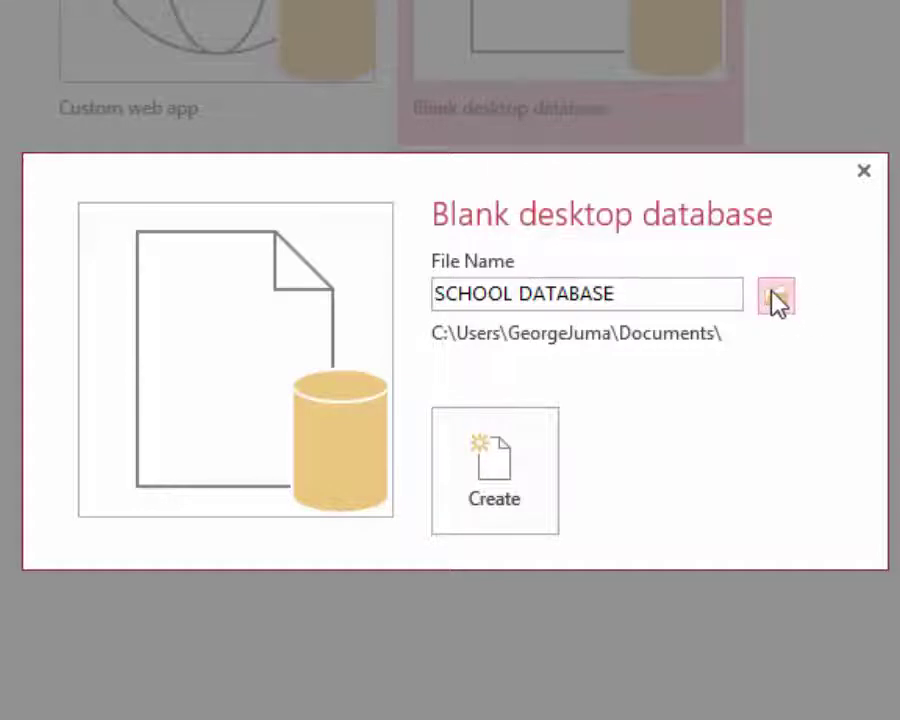
click(773, 296)
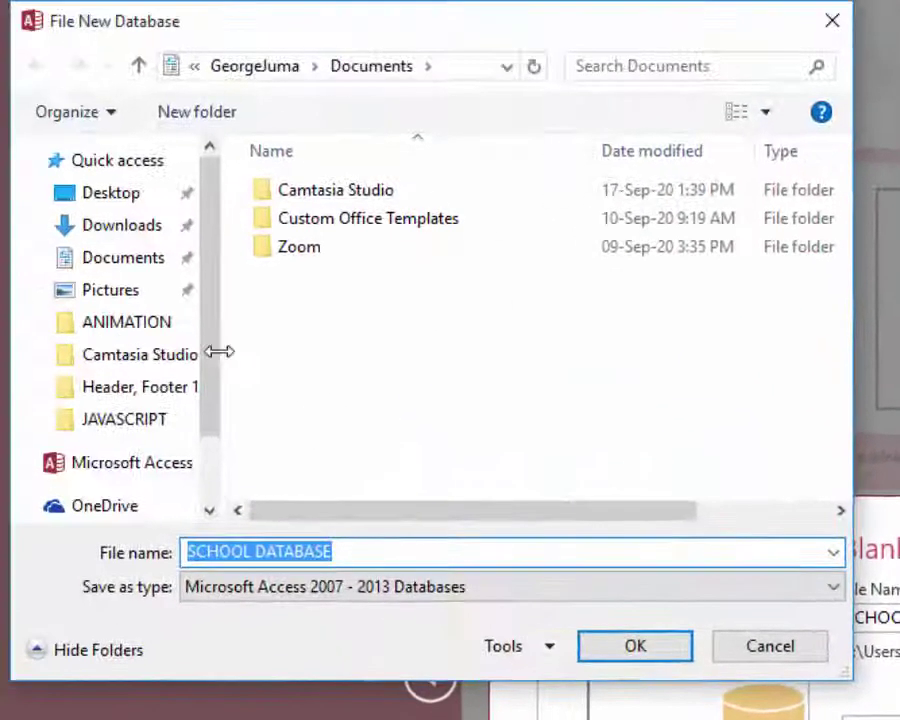
click(117, 192)
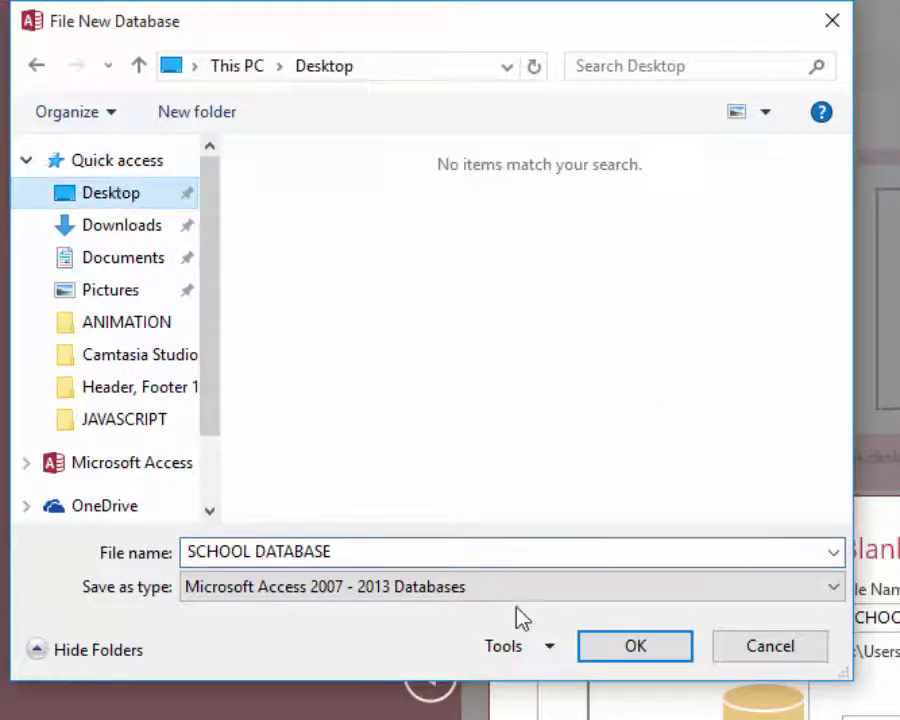
click(630, 647)
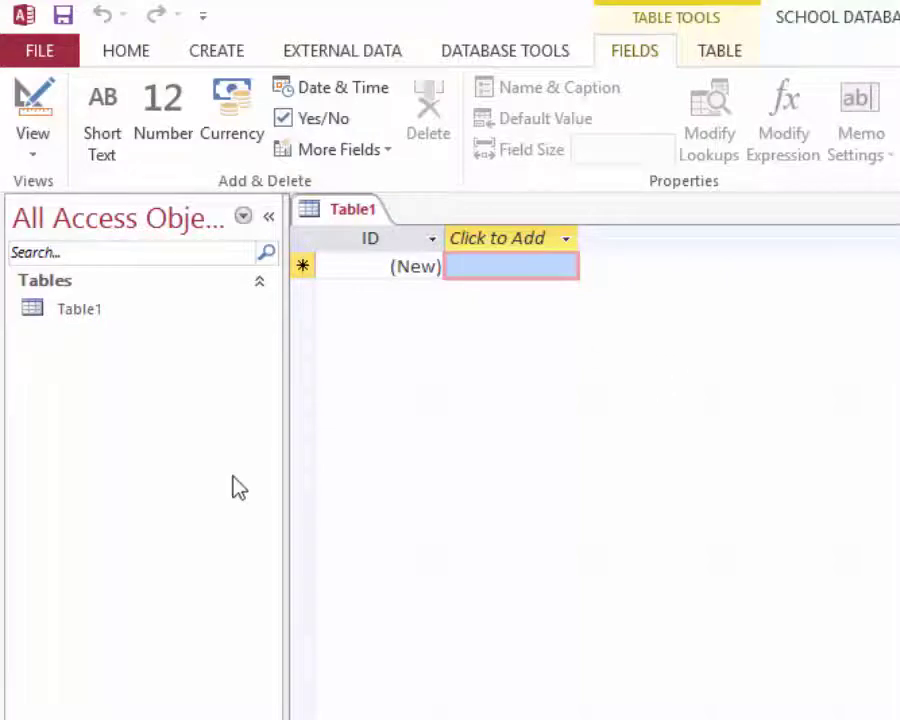
- Switch Table1 to Design view, saving it under the name STUDENTS
click(31, 138)
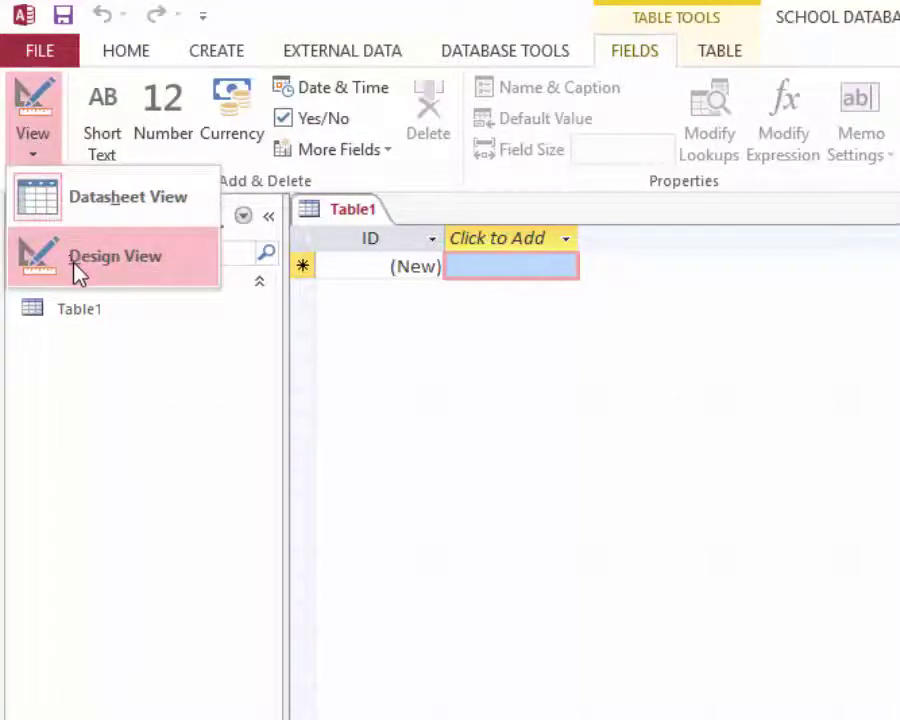
click(74, 265)
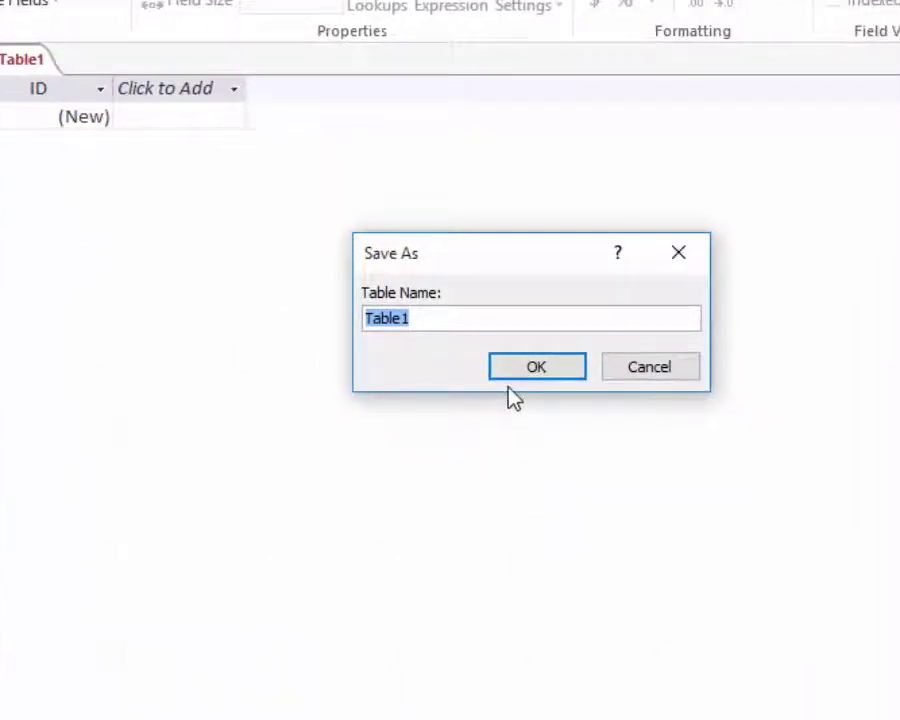
text(STU)
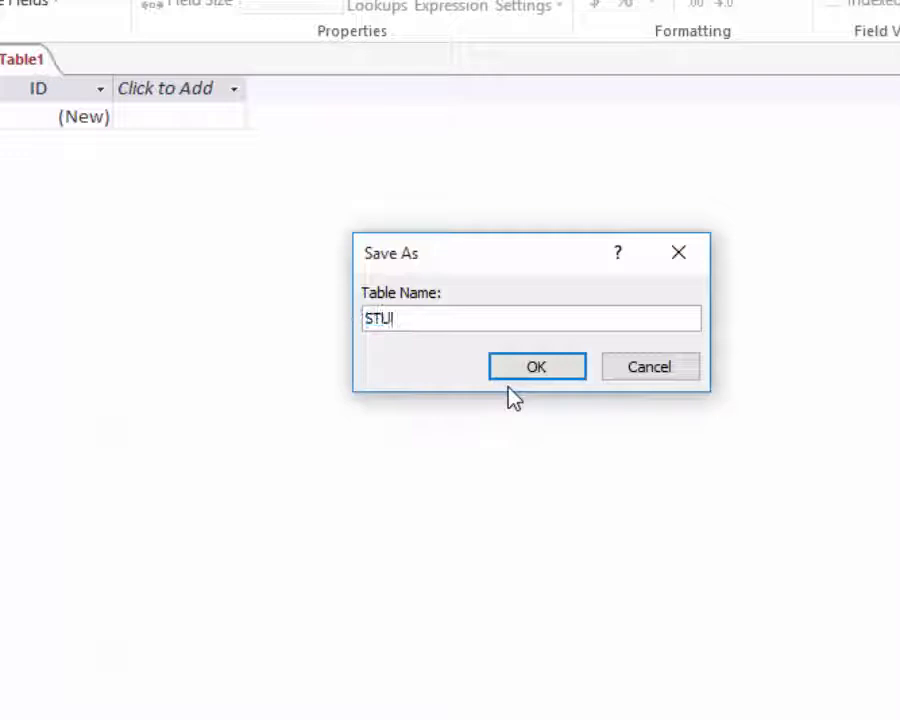
text(DENTS)
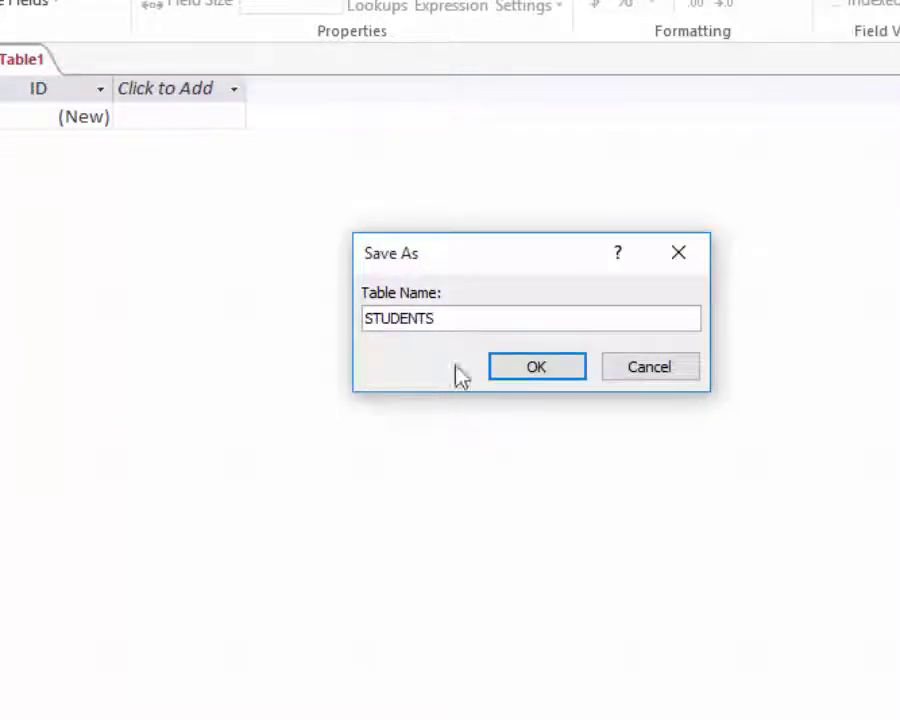
click(520, 372)
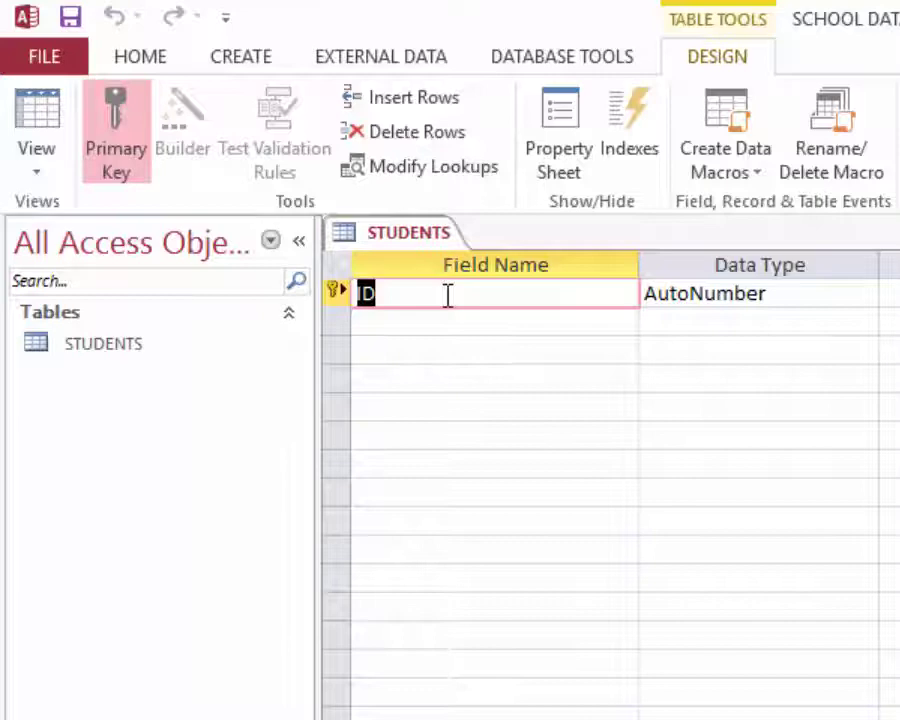
- Name the first field Reg no and give it the Number data type
text(rRe)
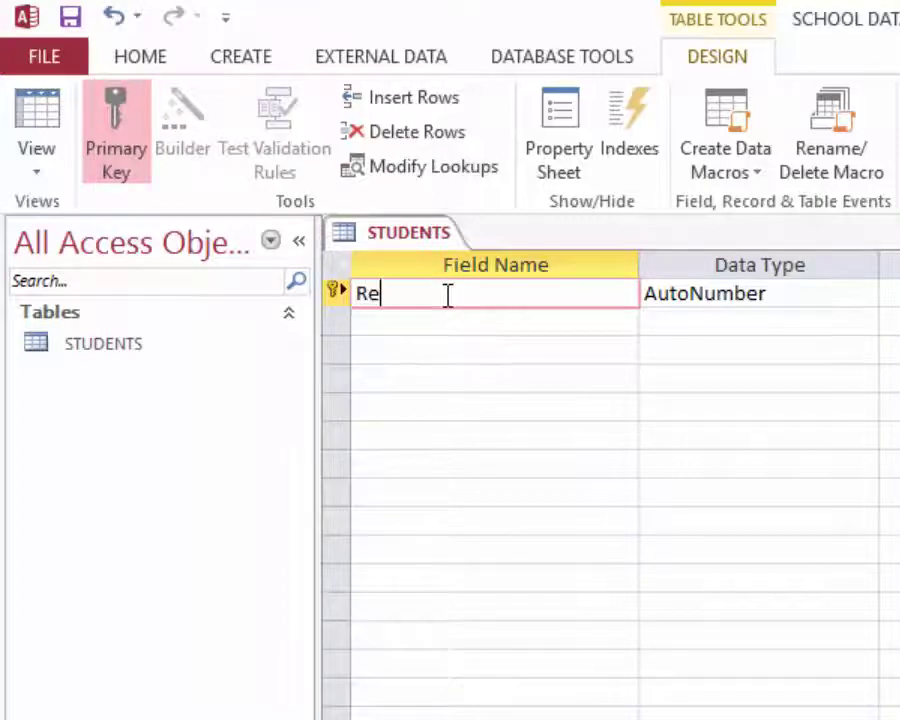
text(g no)
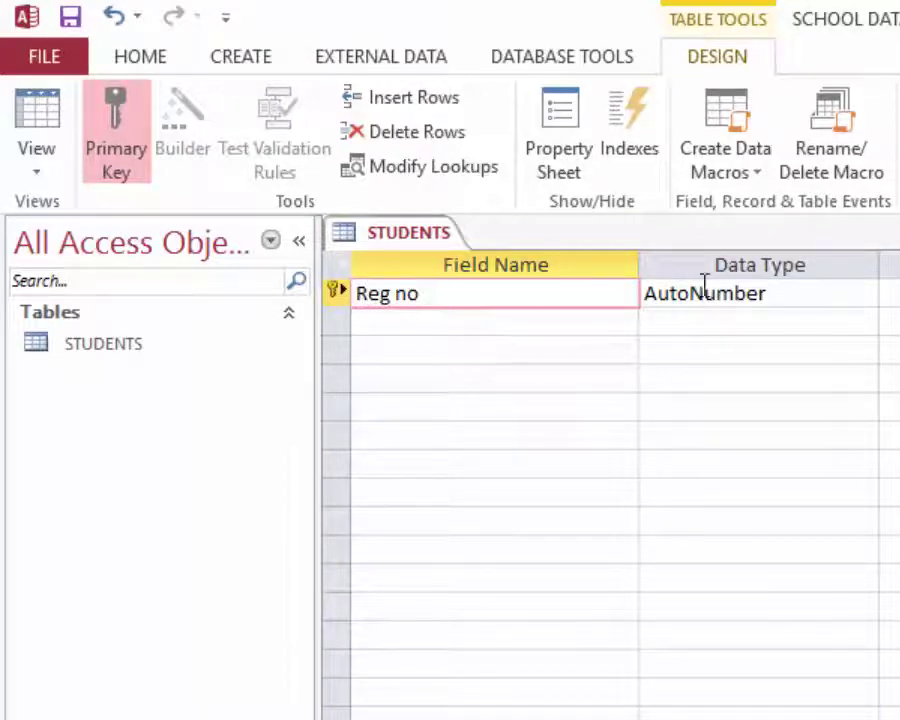
click(785, 290)
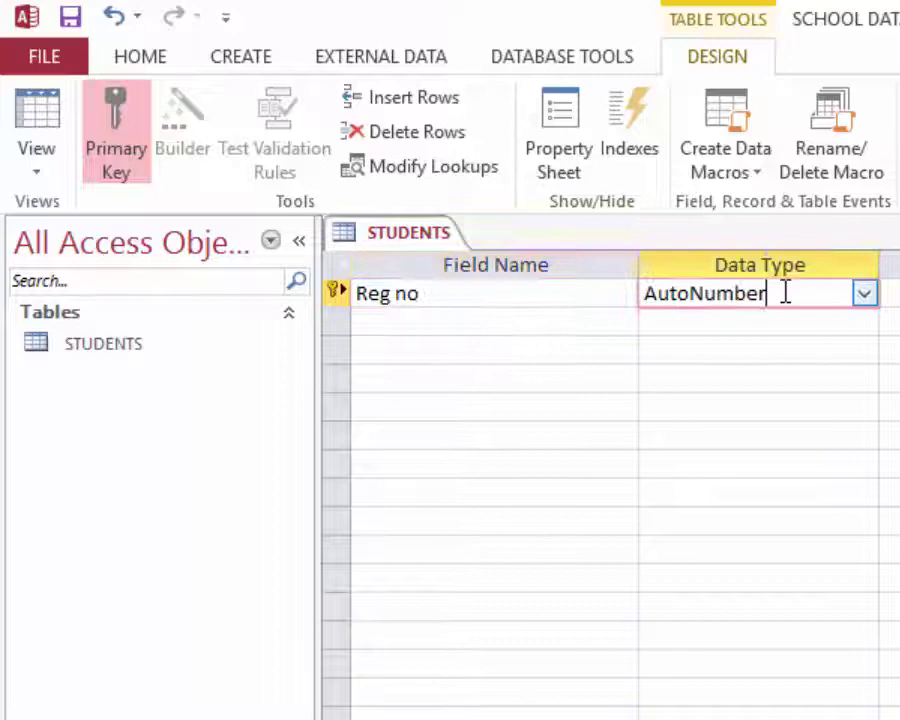
click(864, 294)
click(708, 380)
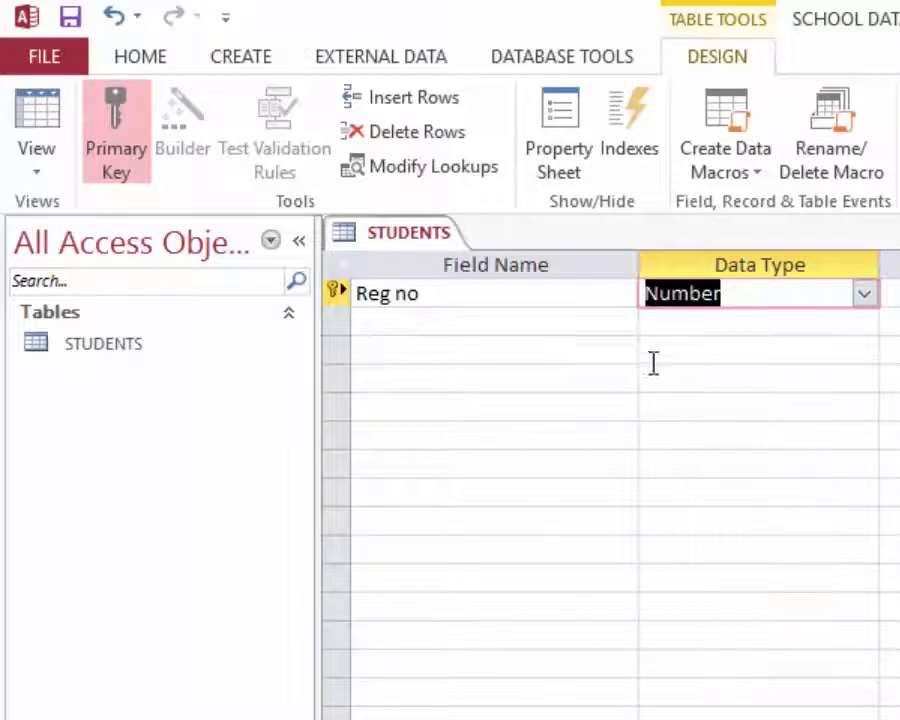
- Add First name and Last name fields as Short Text
click(474, 321)
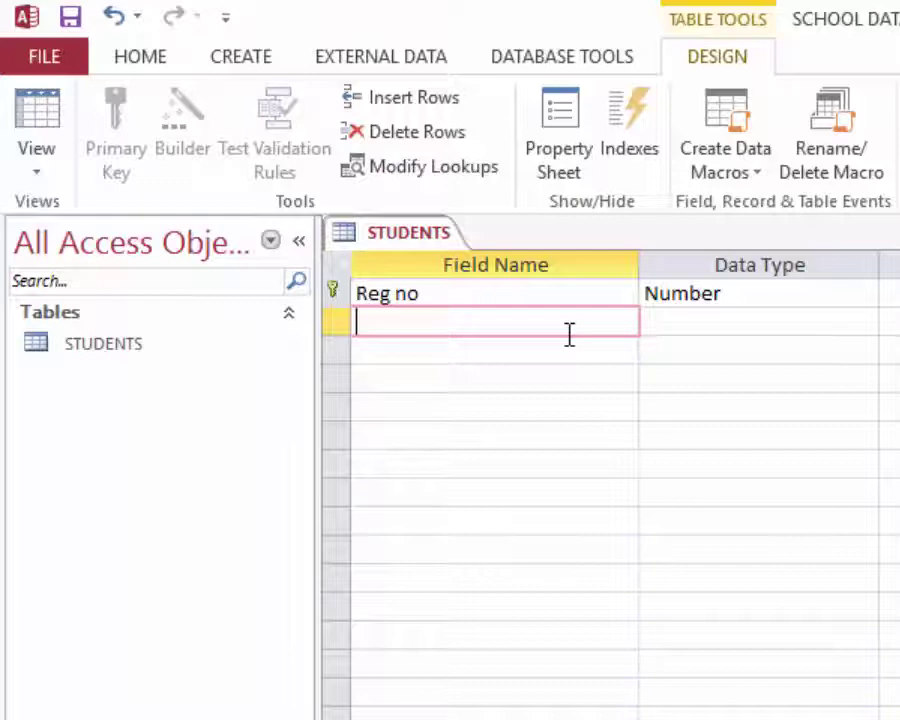
text(Rirst)
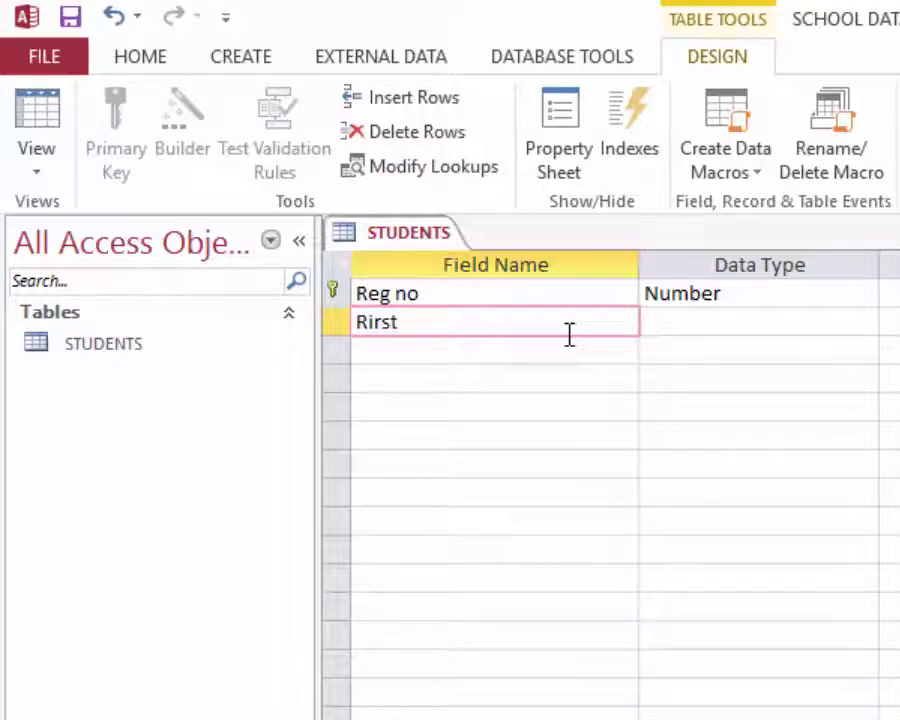
click(361, 331)
key(Delete)
key(Delete)
text(Fi)
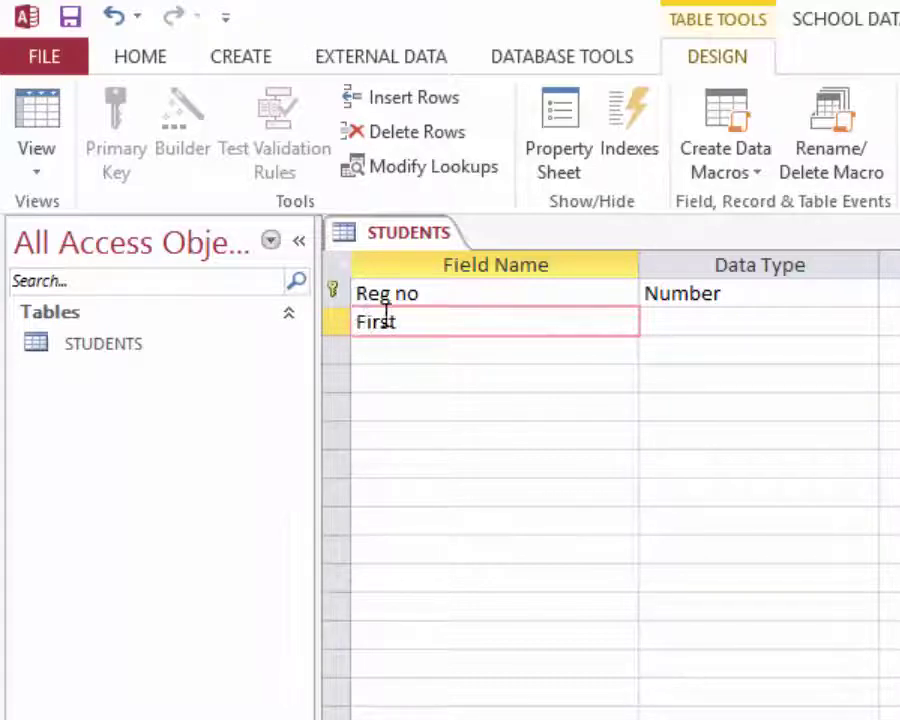
click(437, 326)
text(name)
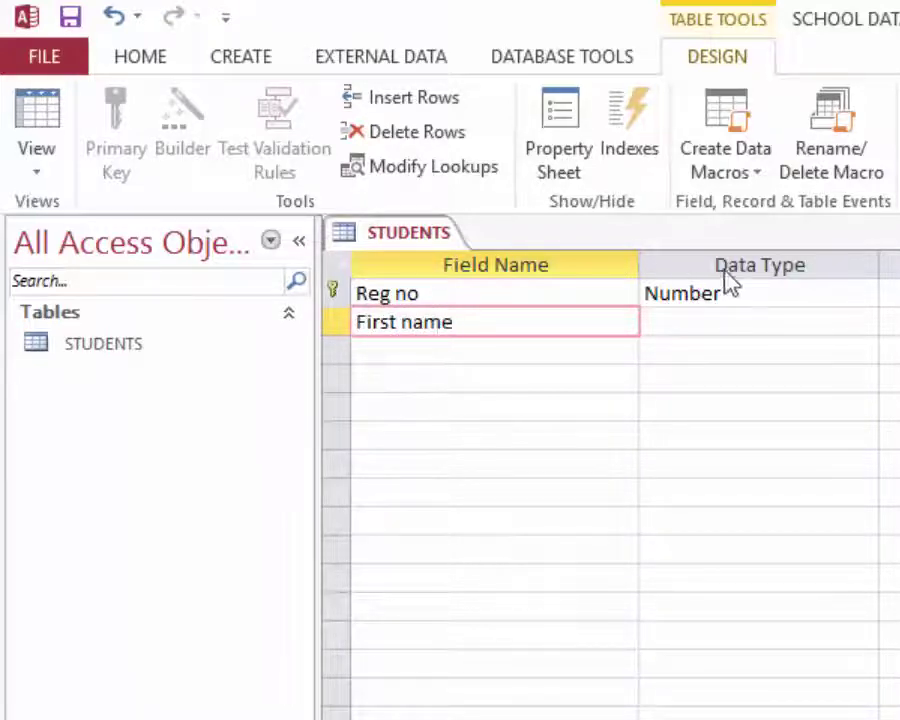
click(753, 321)
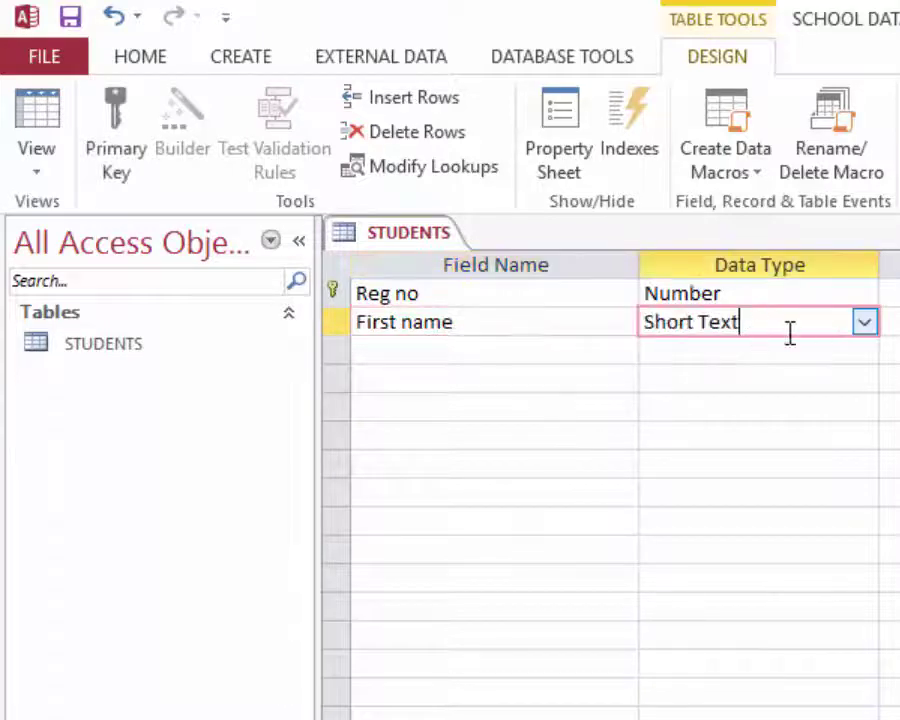
click(444, 348)
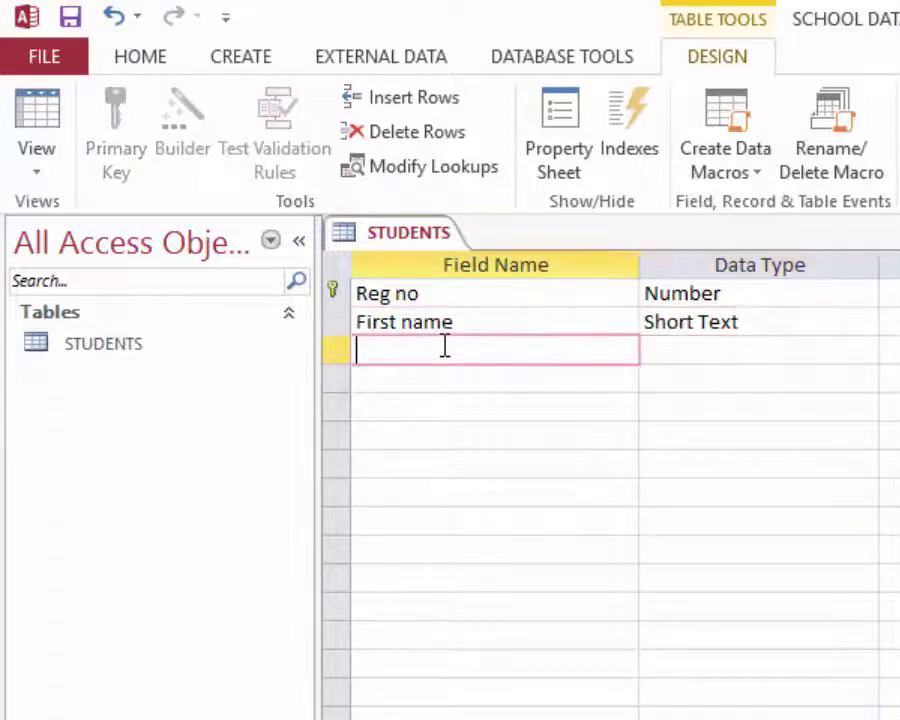
text(Las)
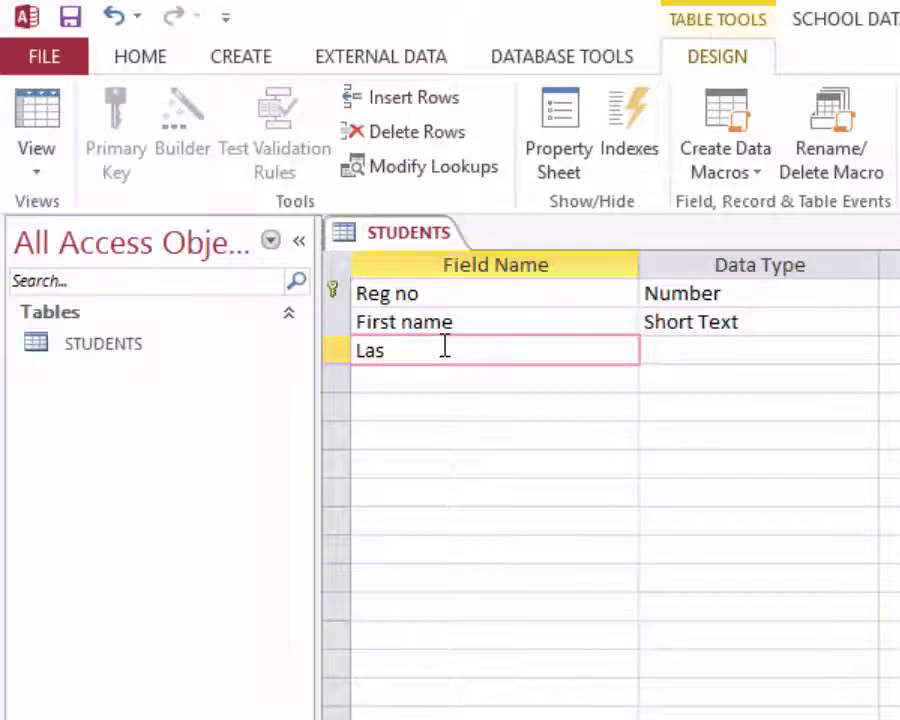
text(dt name)
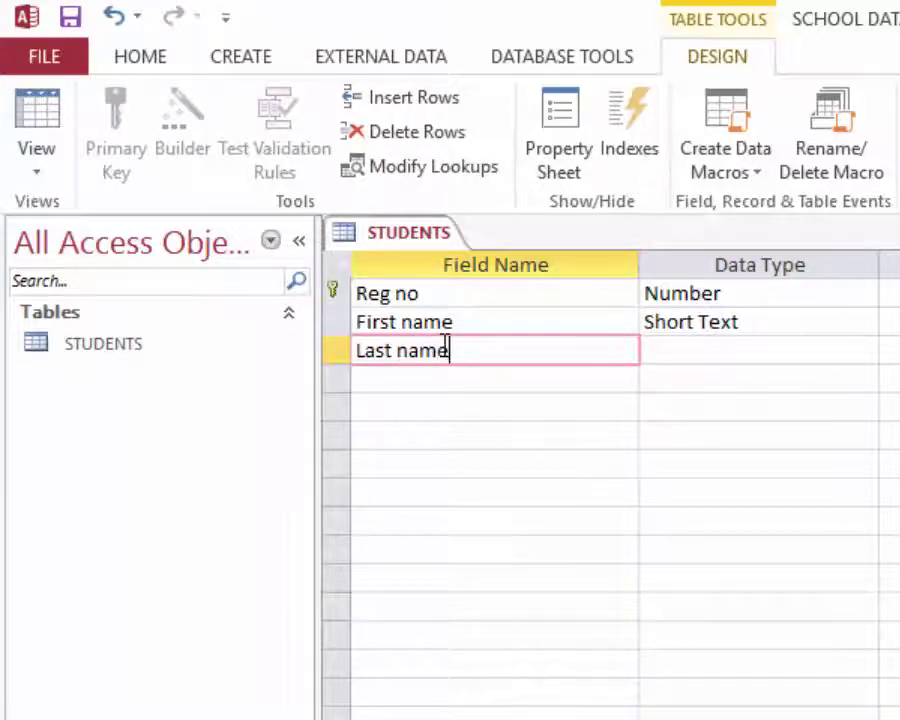
click(739, 351)
- Add a Class field with the Number data type
click(422, 374)
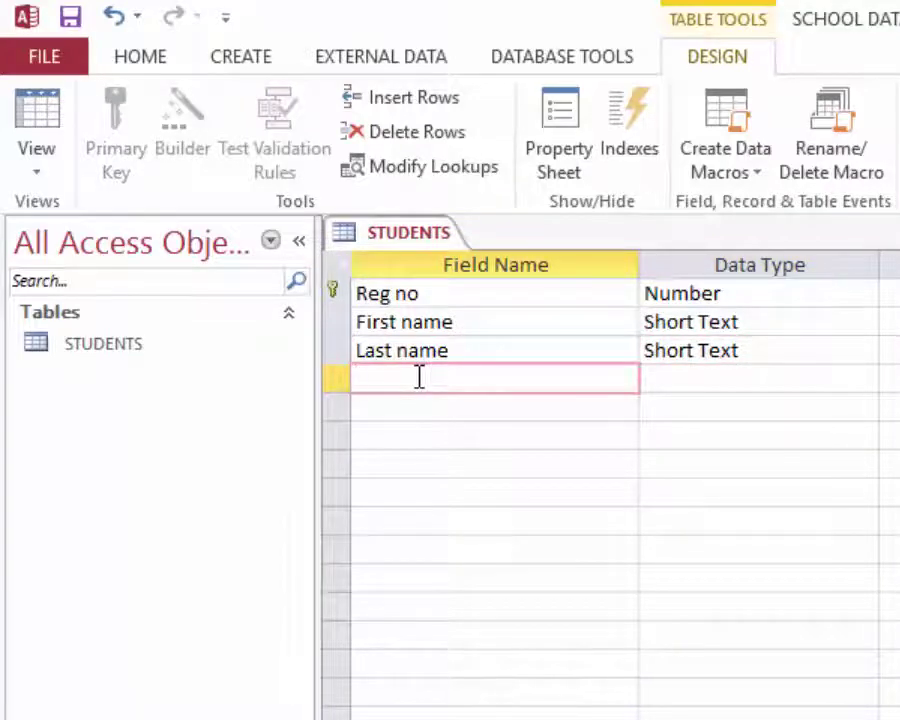
text(C)
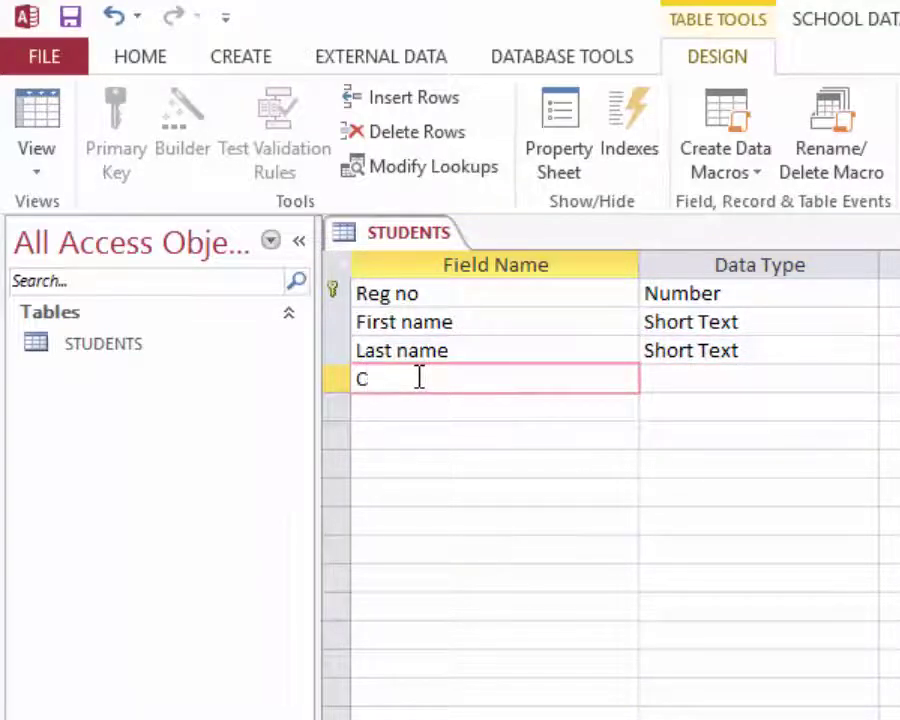
text(lass)
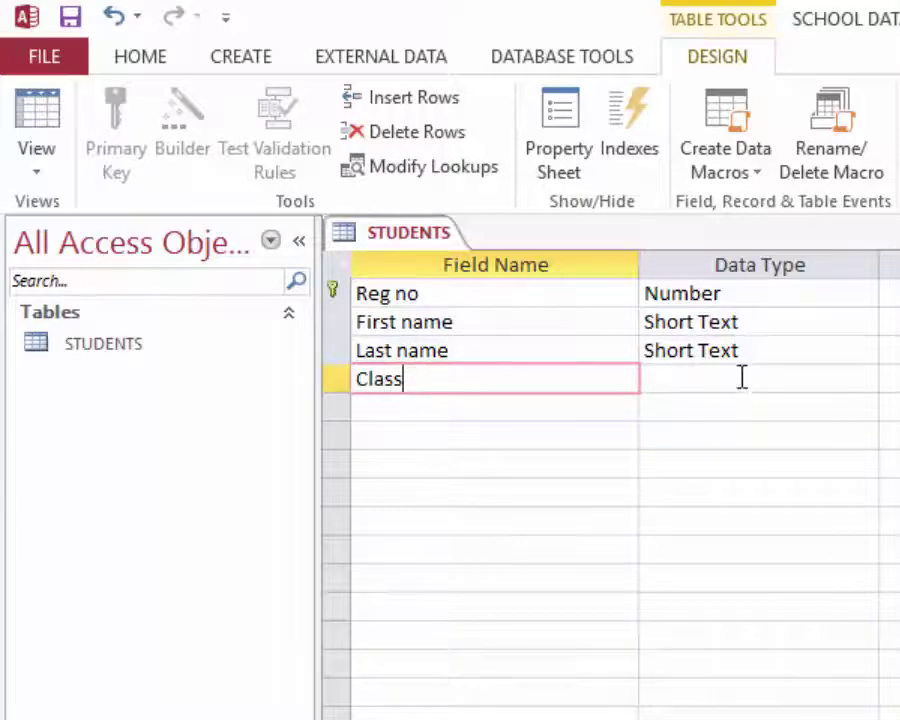
click(790, 379)
click(862, 381)
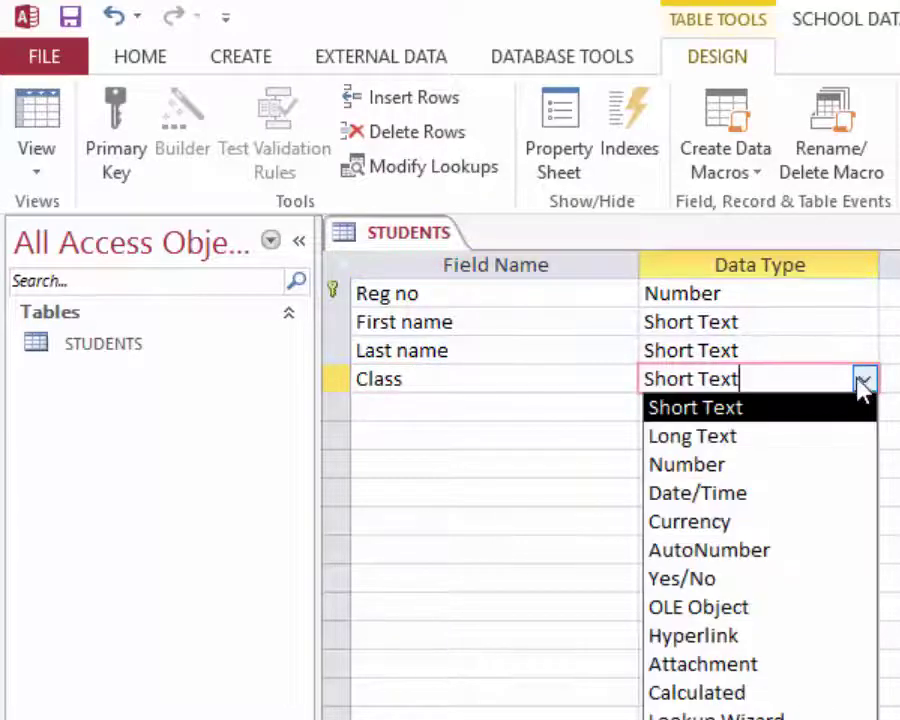
click(694, 464)
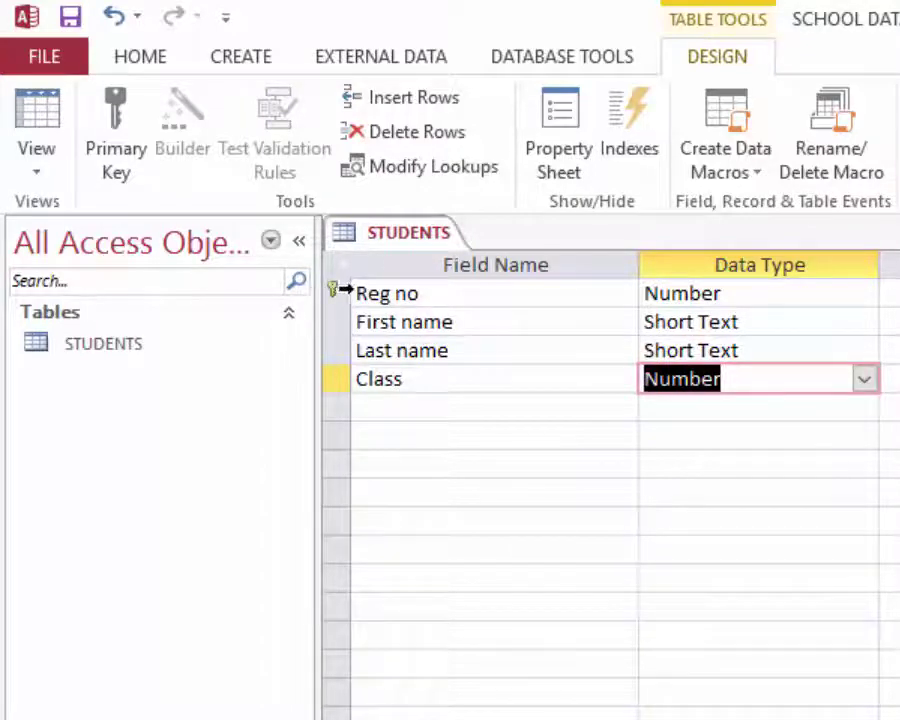
- Save the STUDENTS design and switch the table to Datasheet view
click(70, 18)
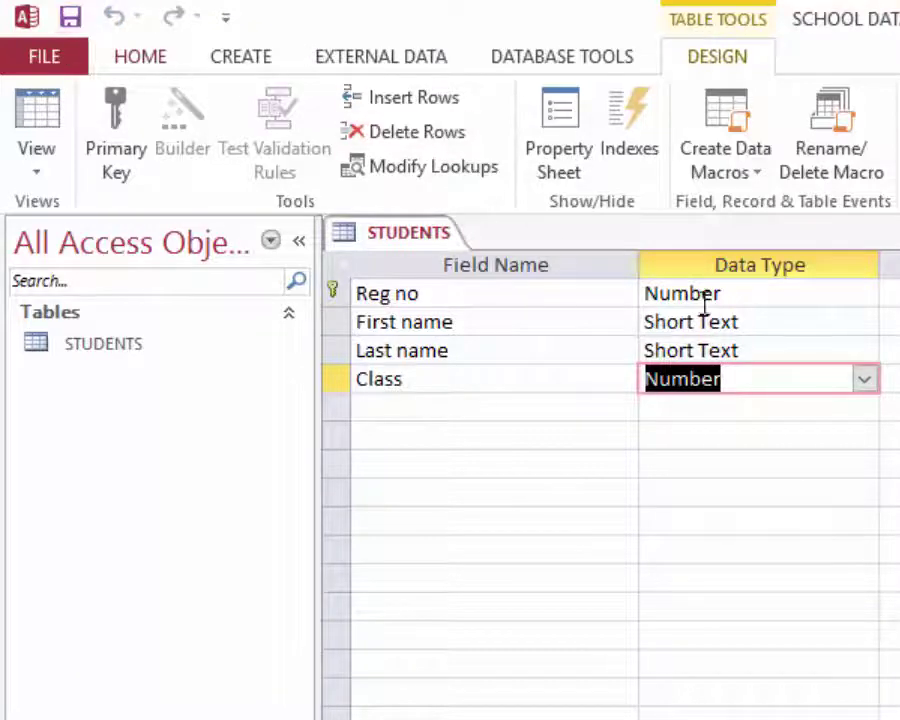
click(38, 168)
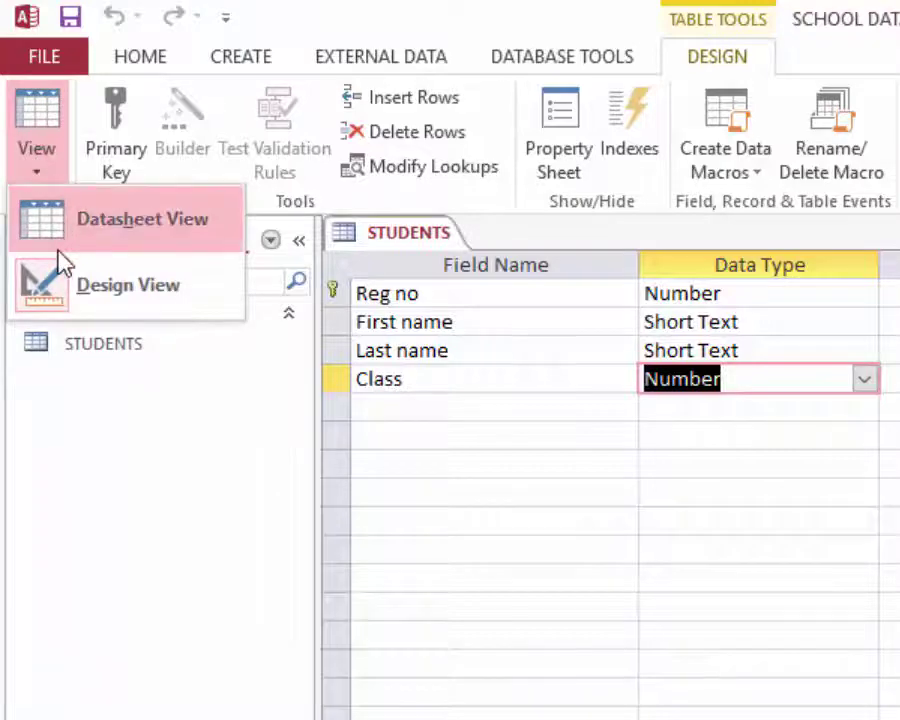
click(66, 222)
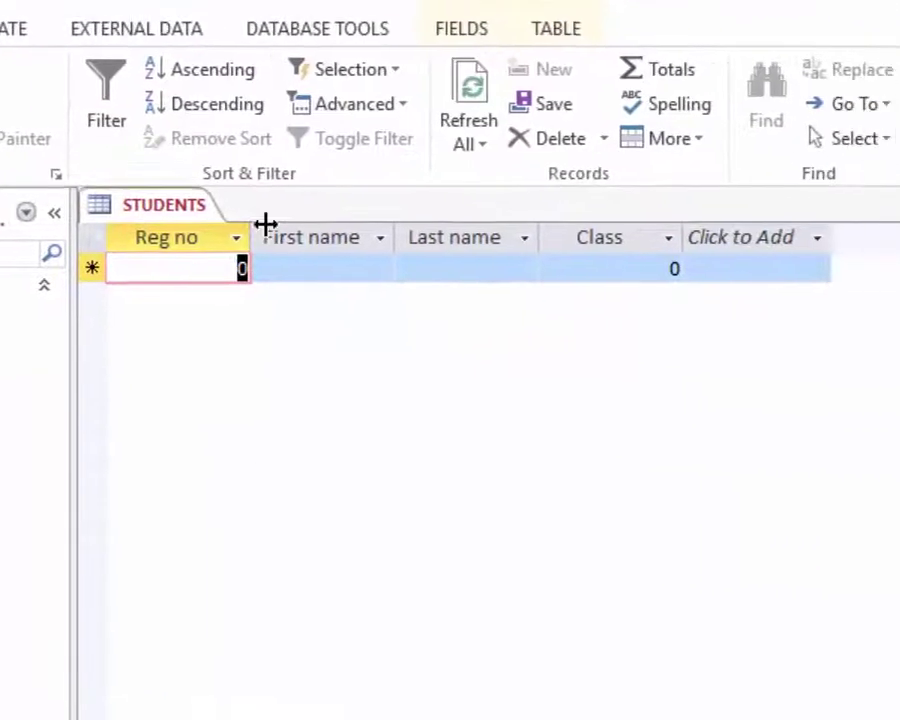
- Enter record 101 with the student's first name, last name and class 5
click(557, 298)
click(269, 269)
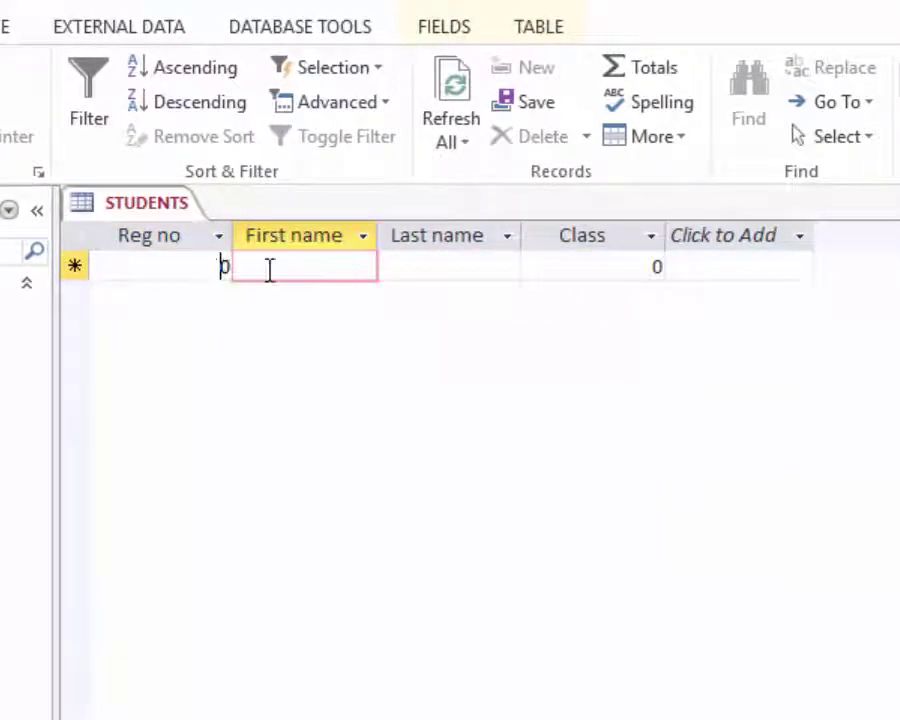
key(shift+Tab)
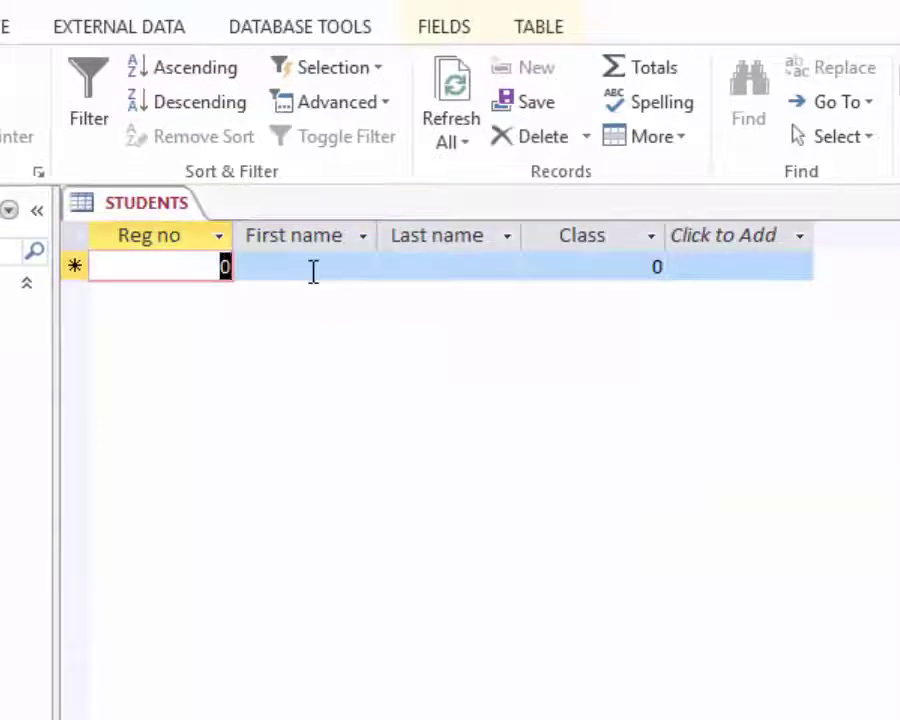
text(1)
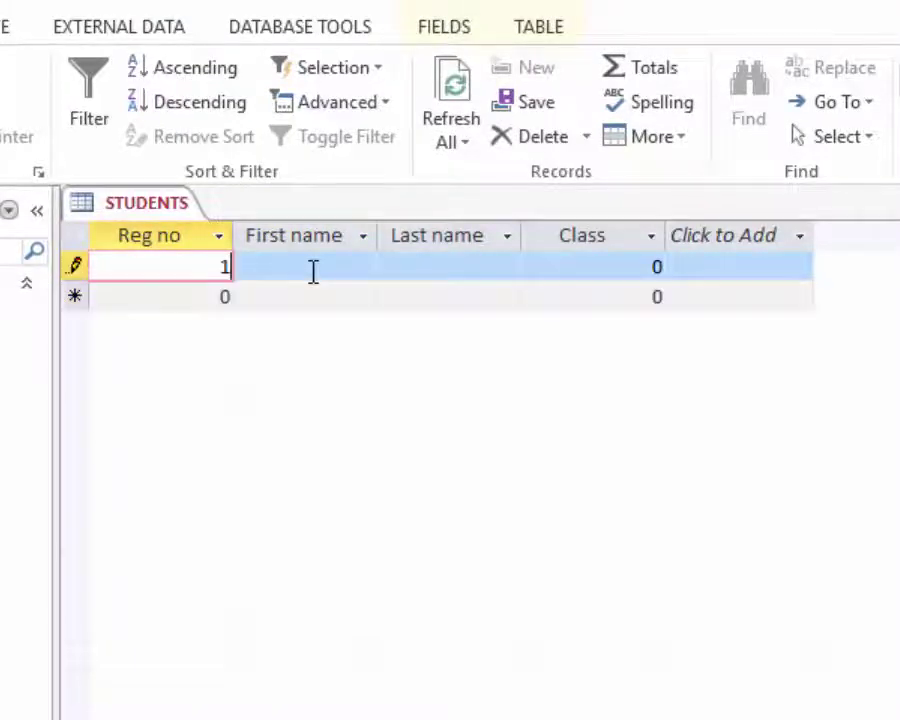
text(01)
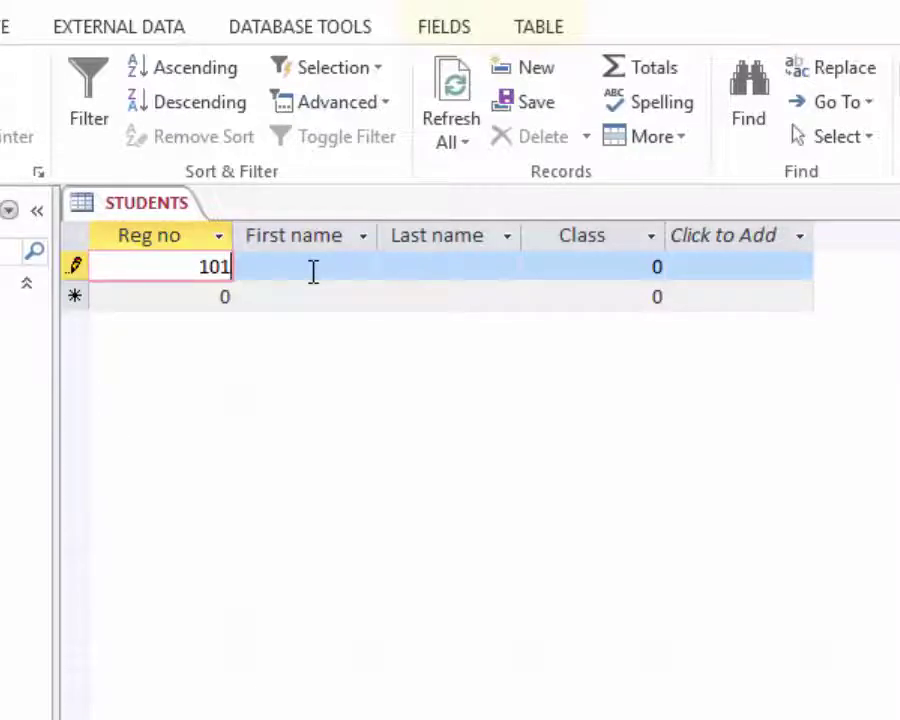
click(313, 266)
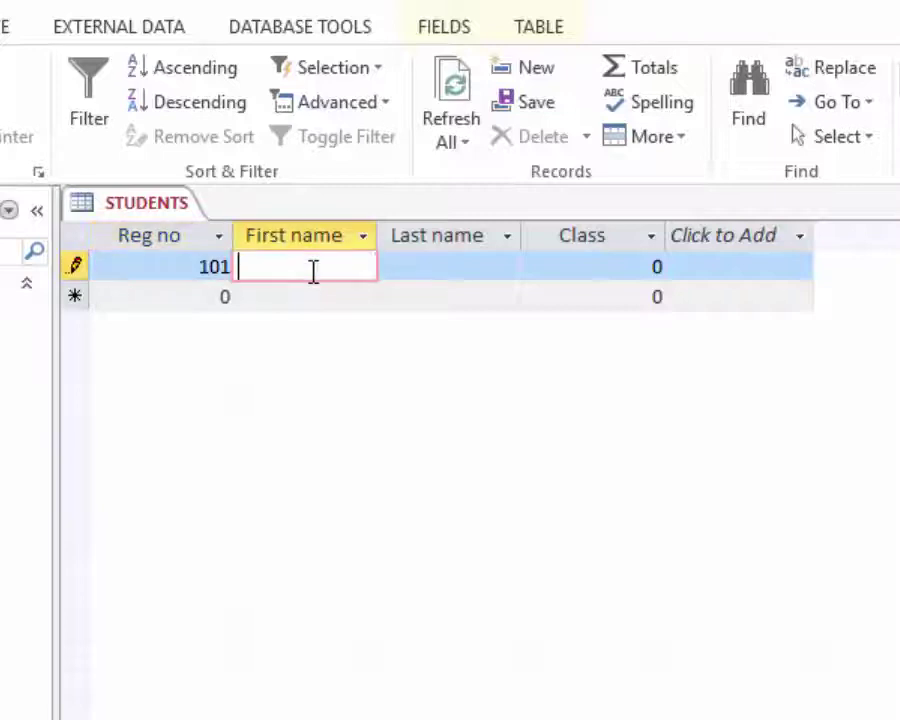
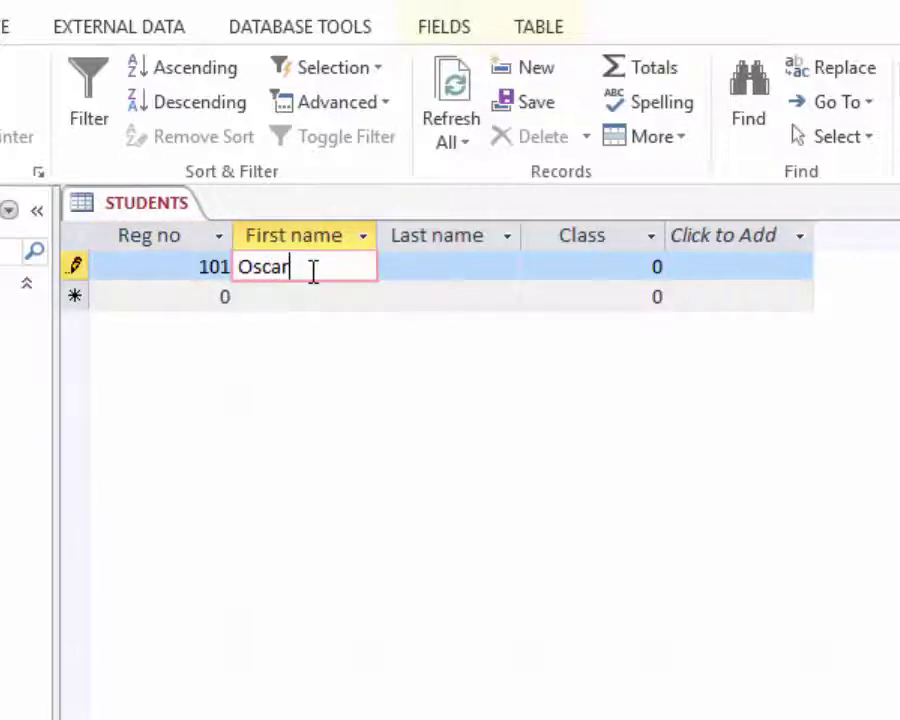
key(Tab)
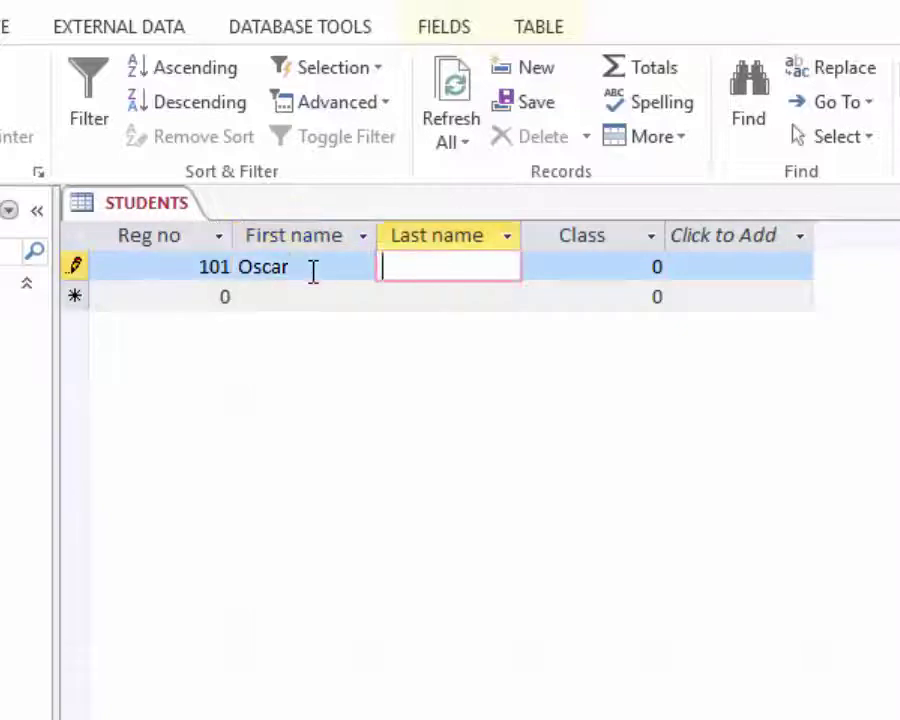
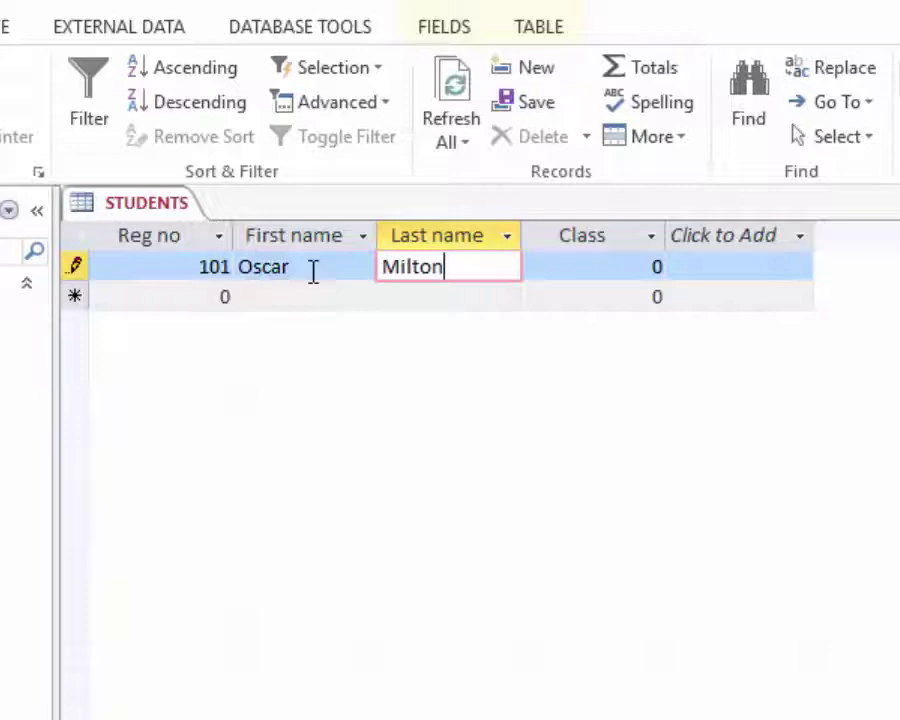
key(Tab)
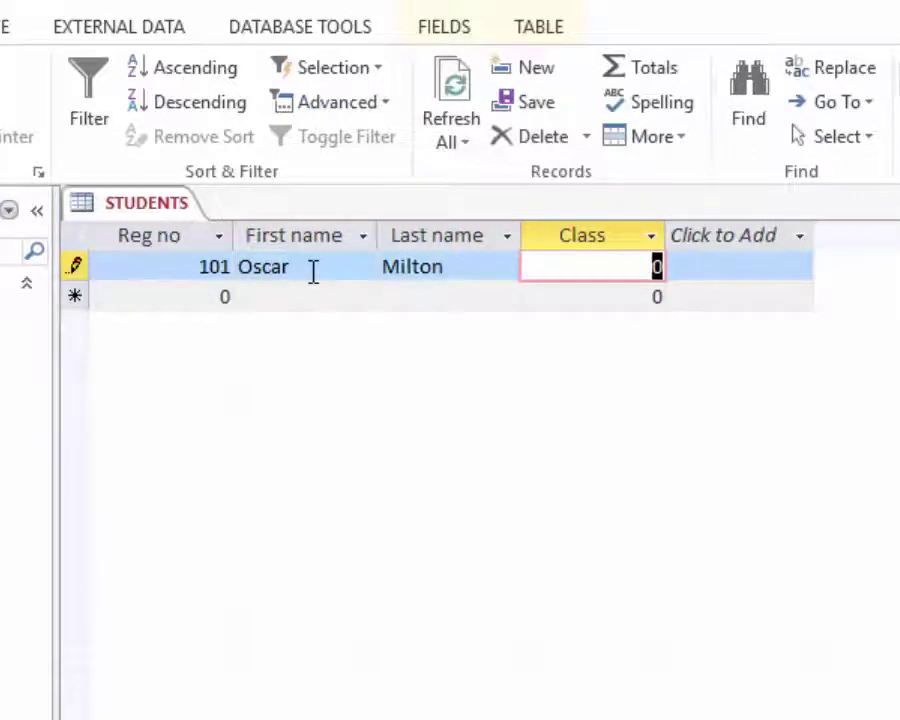
text(5)
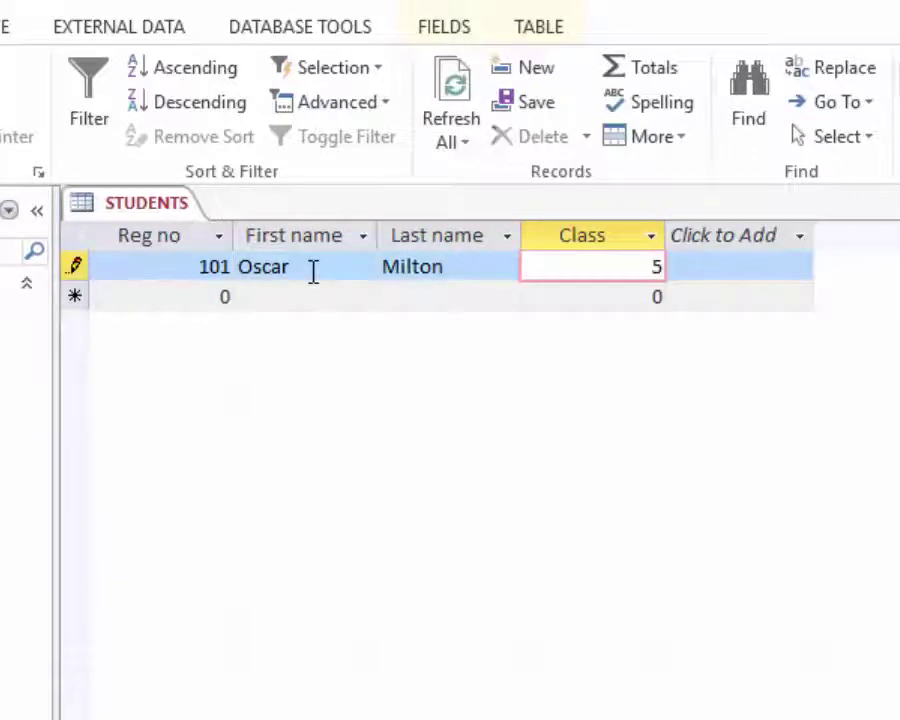
key(Tab)
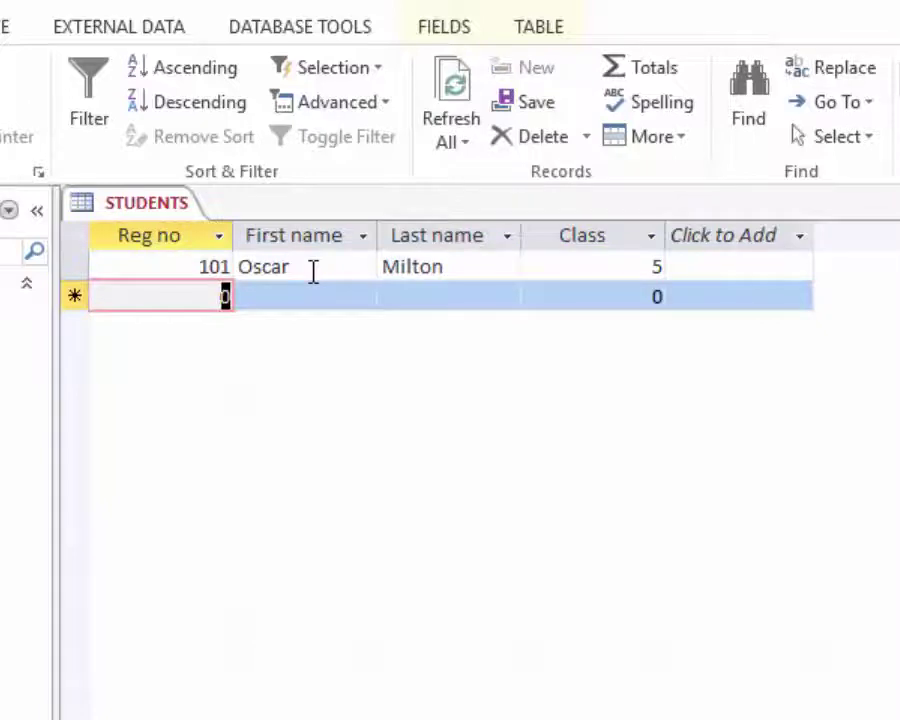
- Enter the remaining student records up to Reg no 105, with names and classes 6 and 7
text(102)
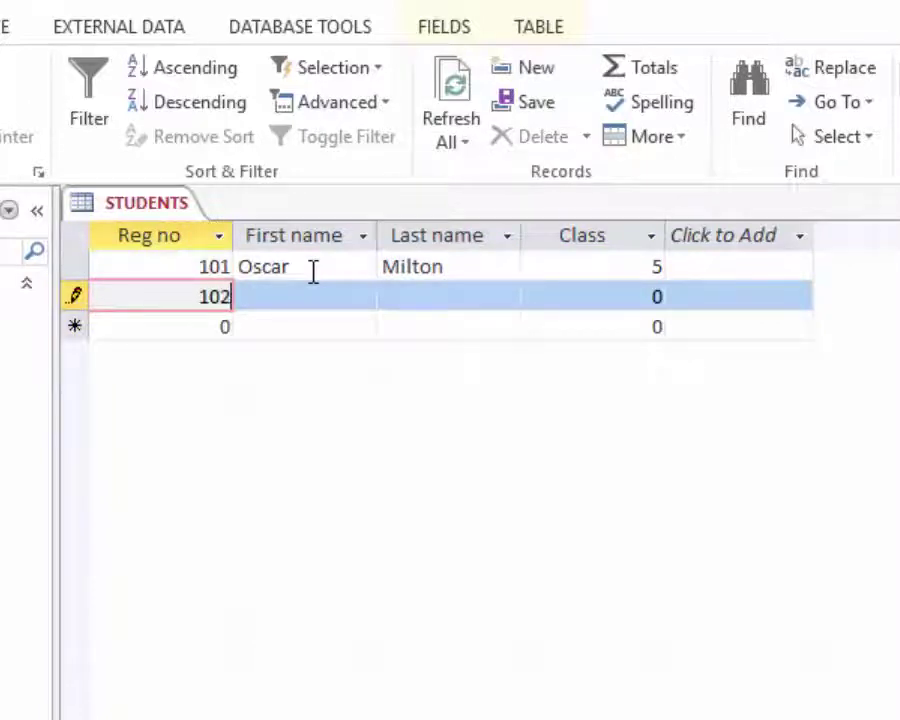
key(Tab)
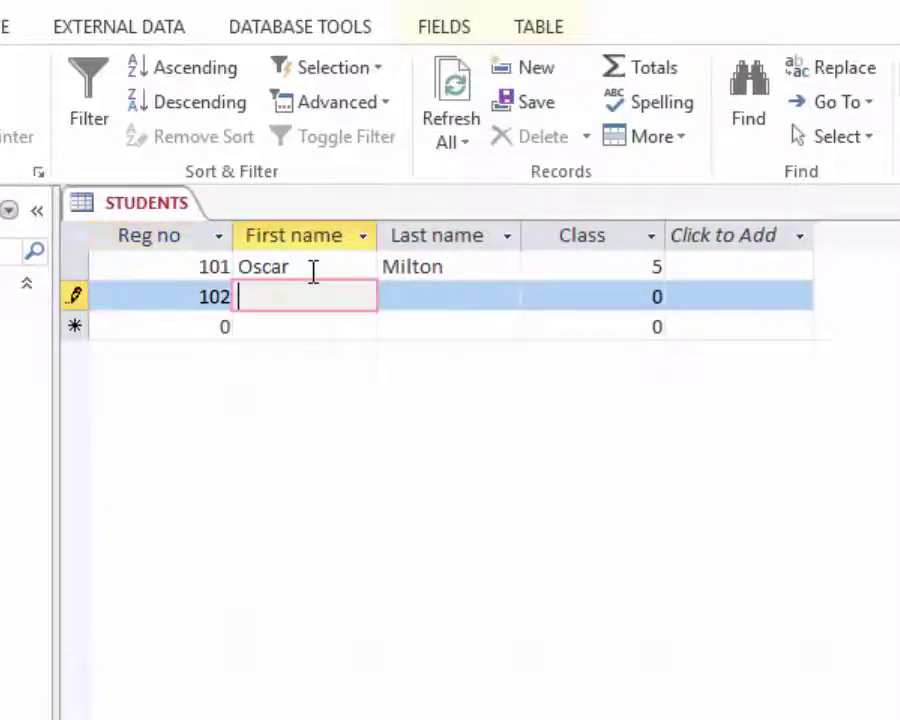
text(Diego)
key(Tab)
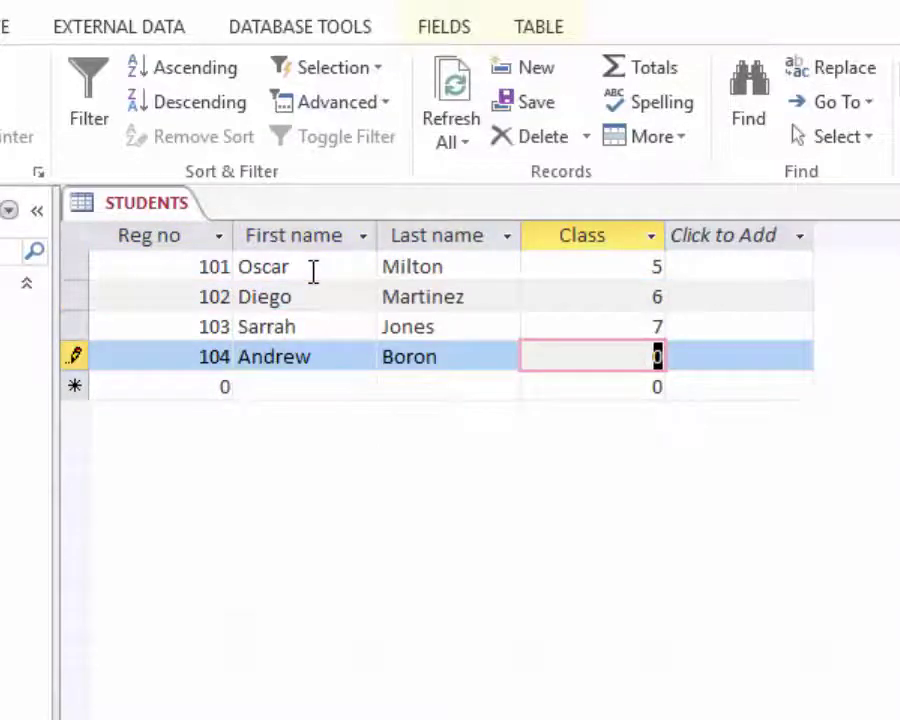
text(6)
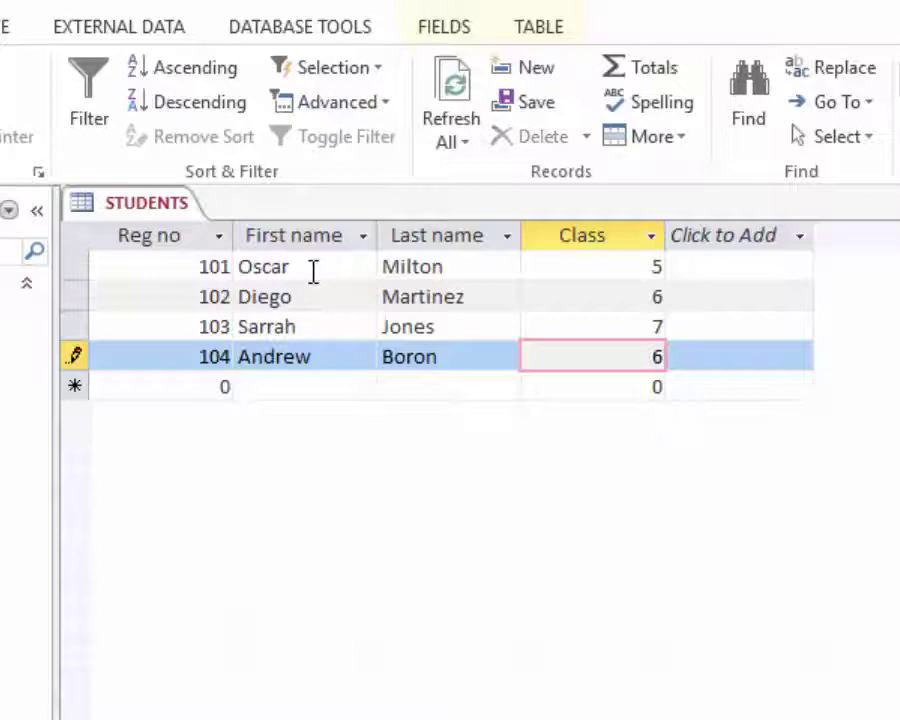
key(Tab)
text(105)
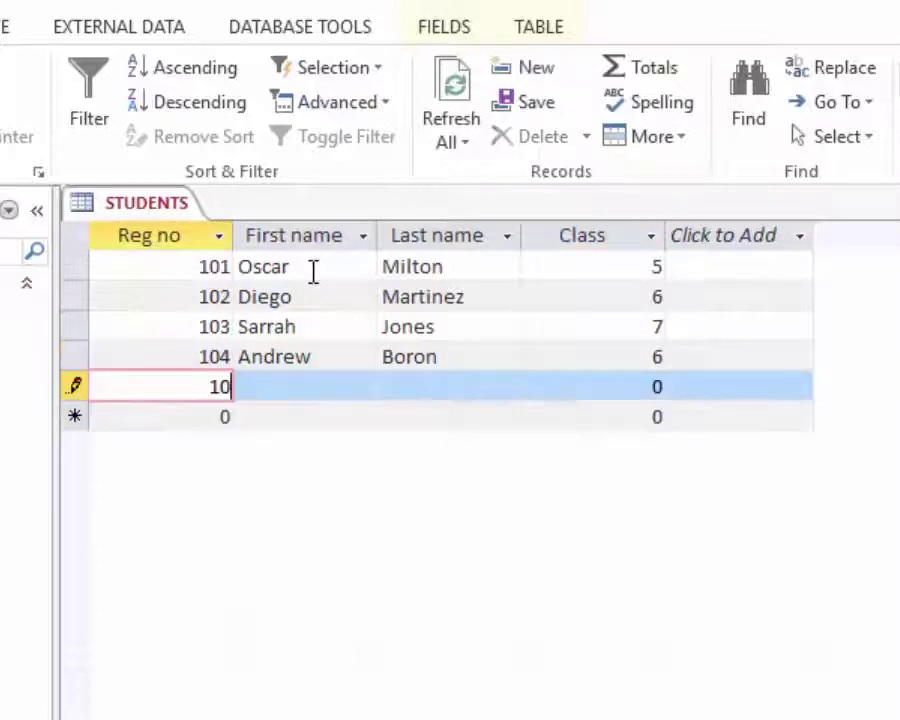
key(Tab)
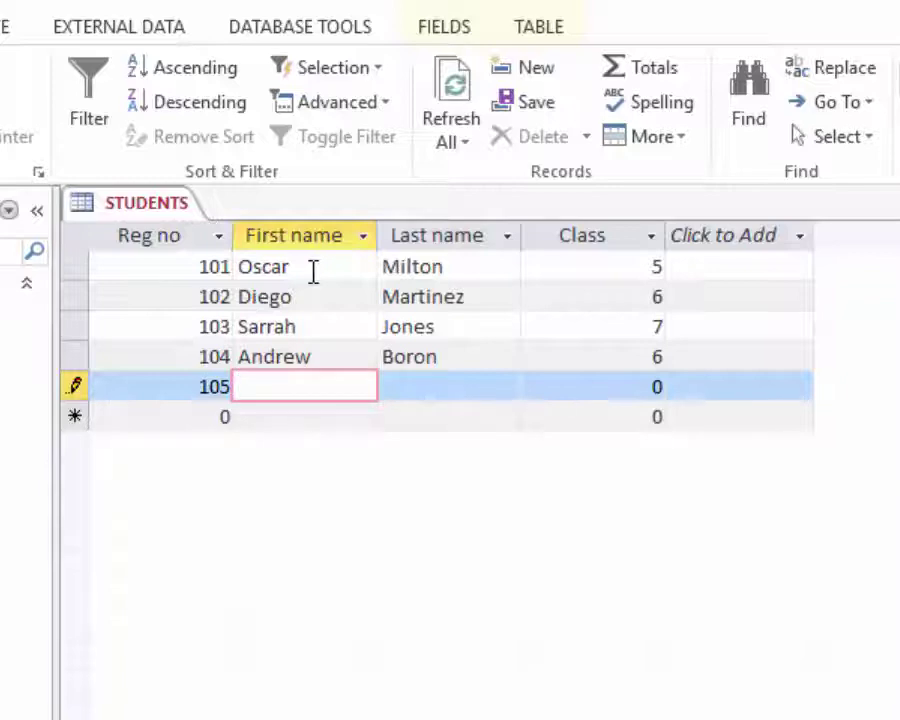
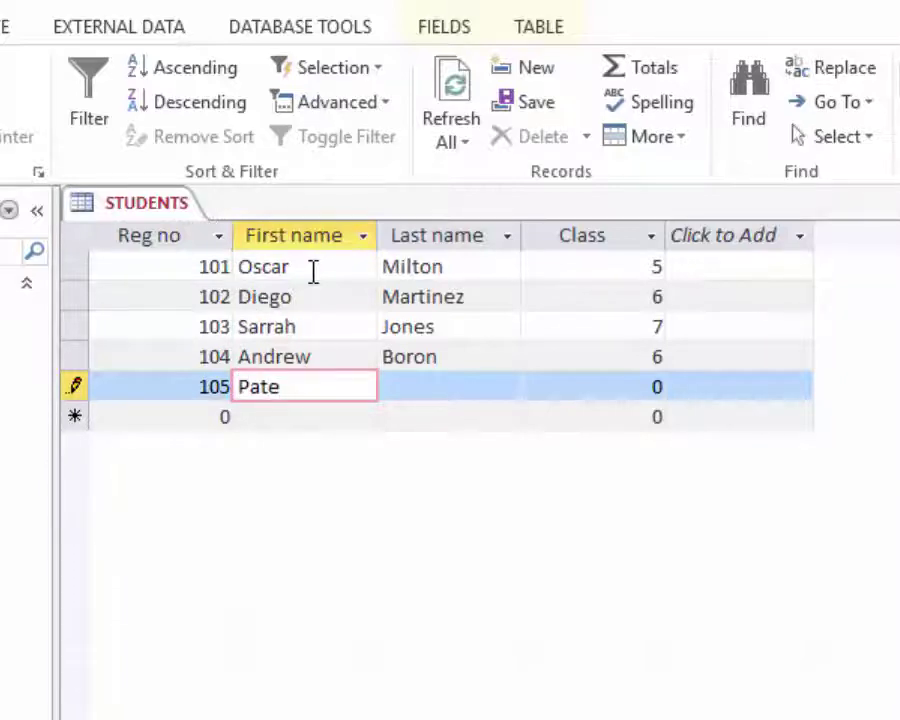
key(Tab)
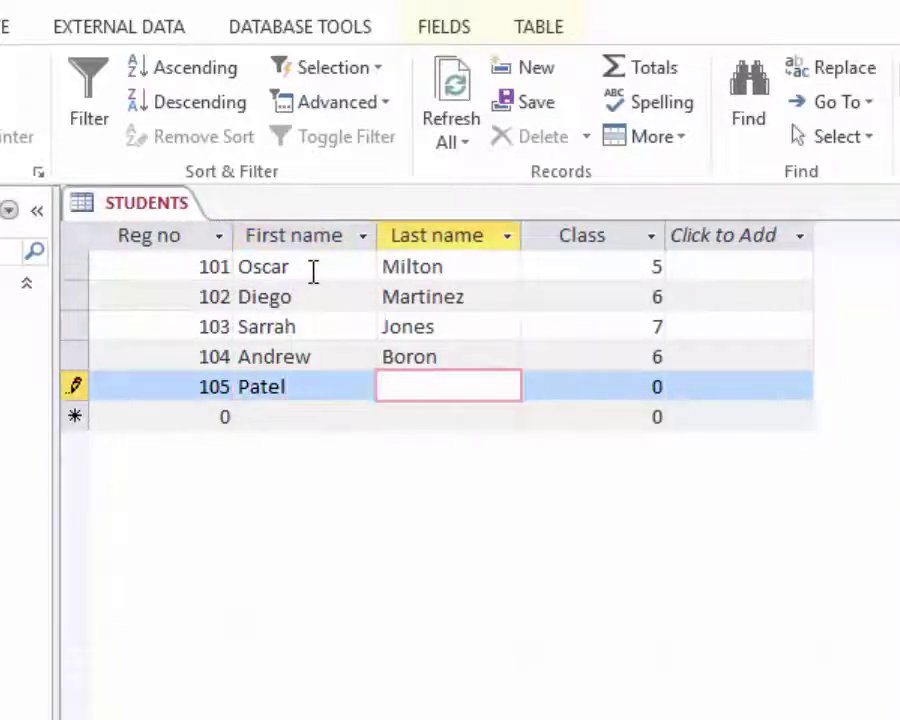
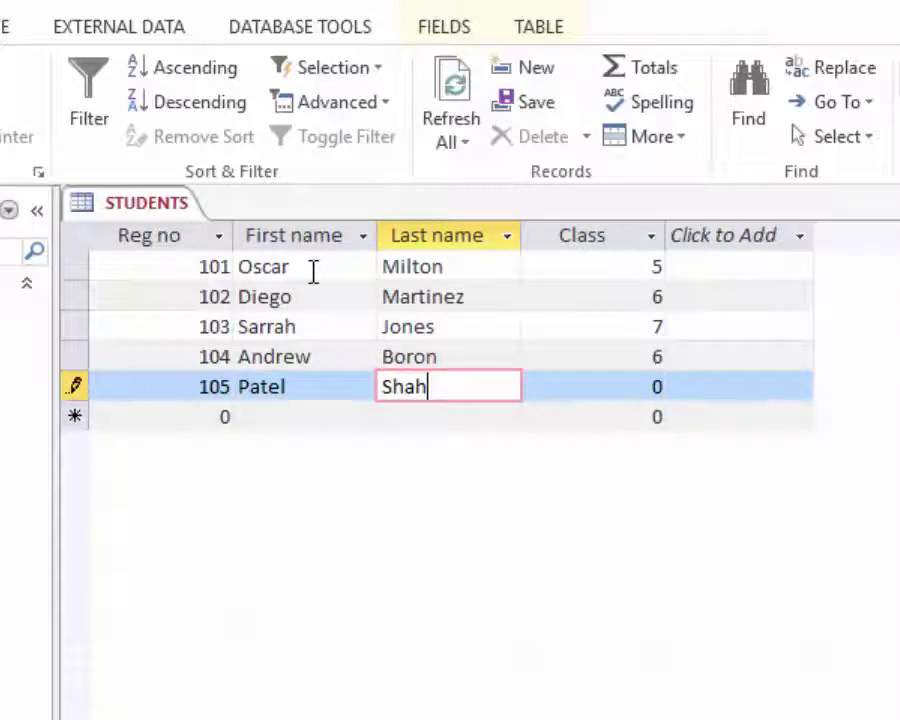
key(Tab)
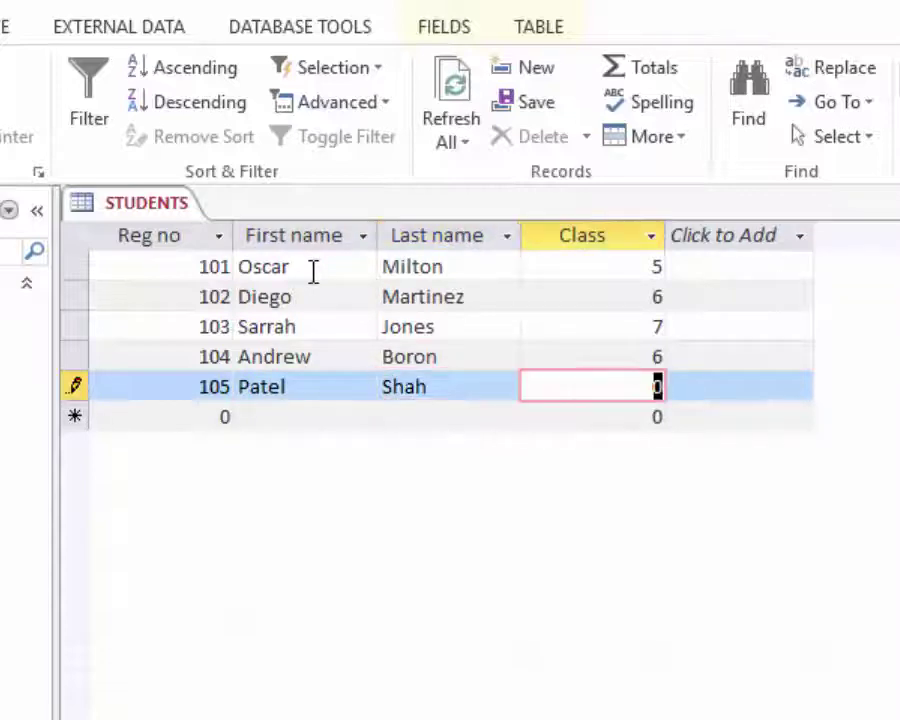
text(7)
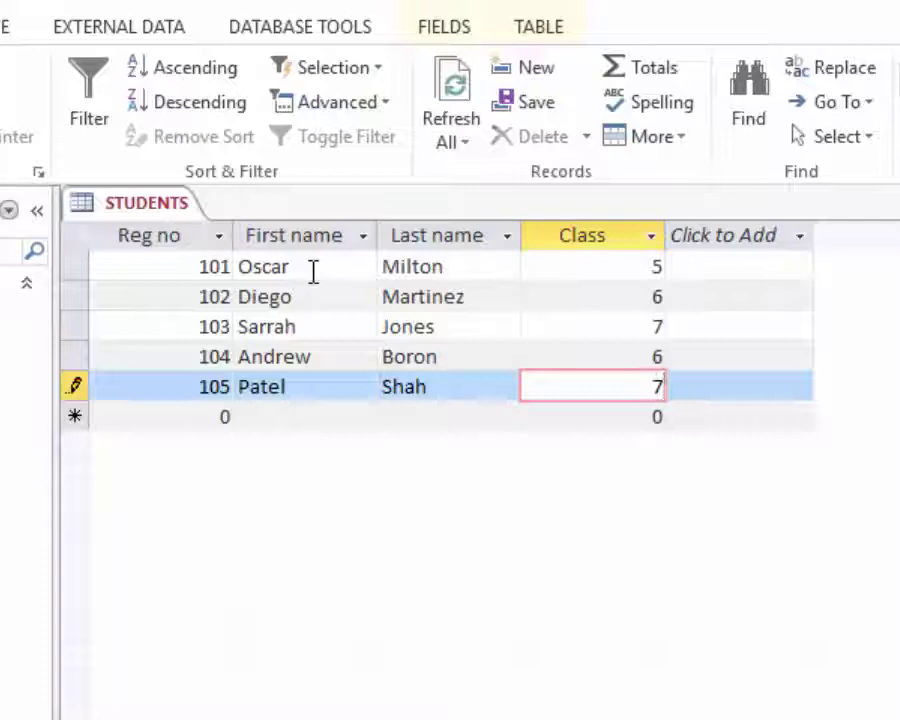
click(450, 300)
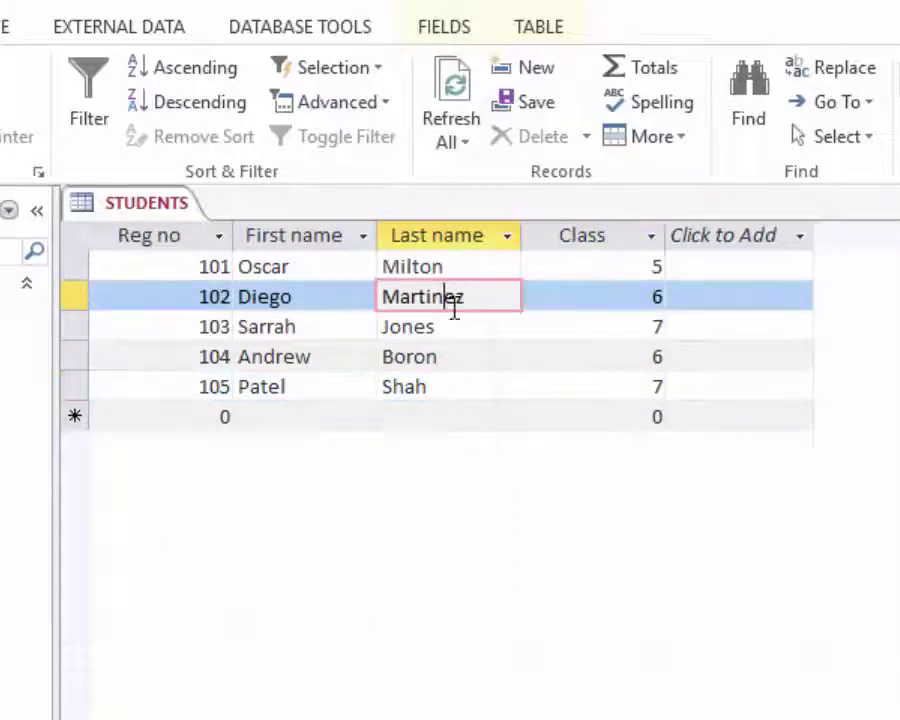
click(436, 364)
- Close the STUDENTS tab and open a new Table1 from CREATE > Table Design
click(415, 264)
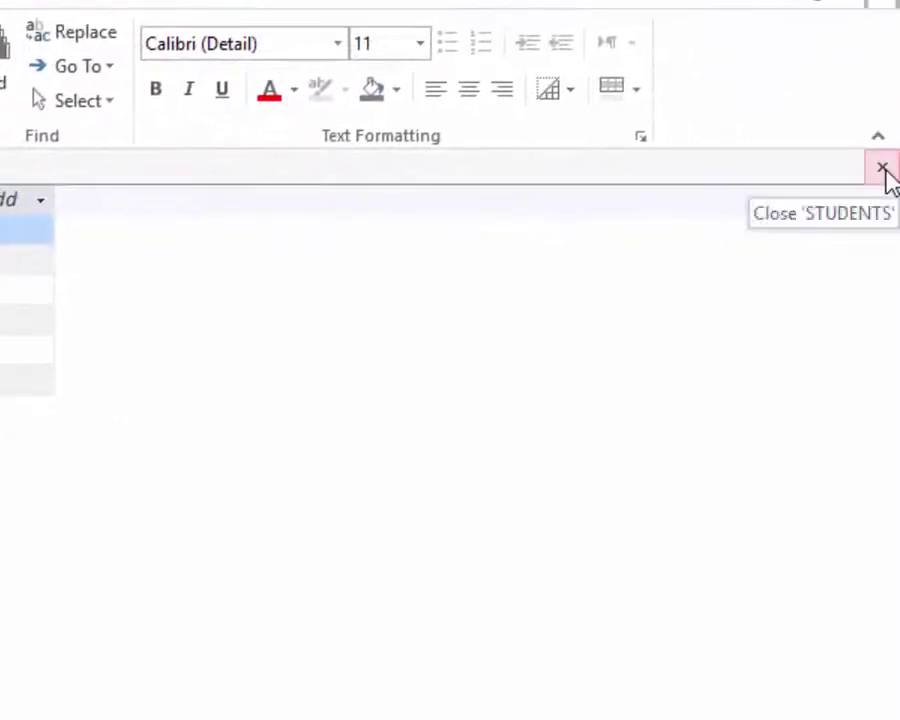
click(880, 166)
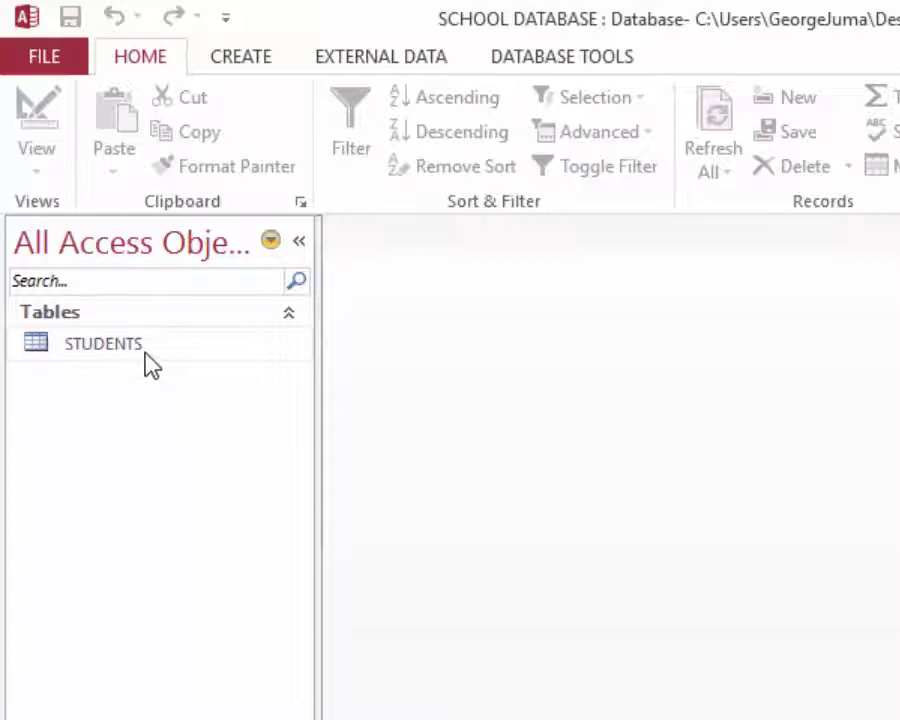
click(248, 62)
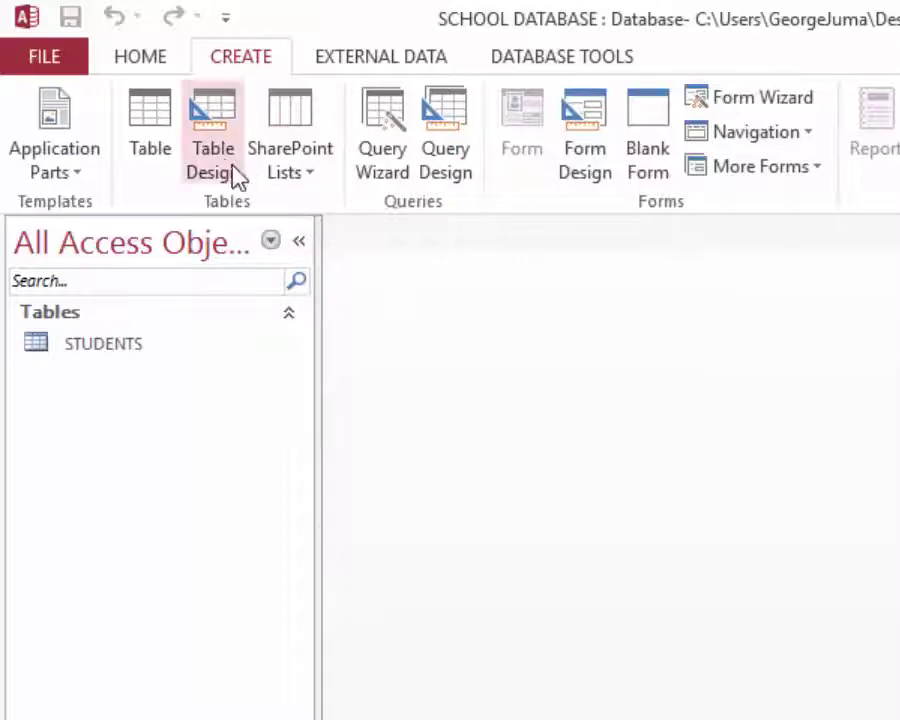
click(209, 147)
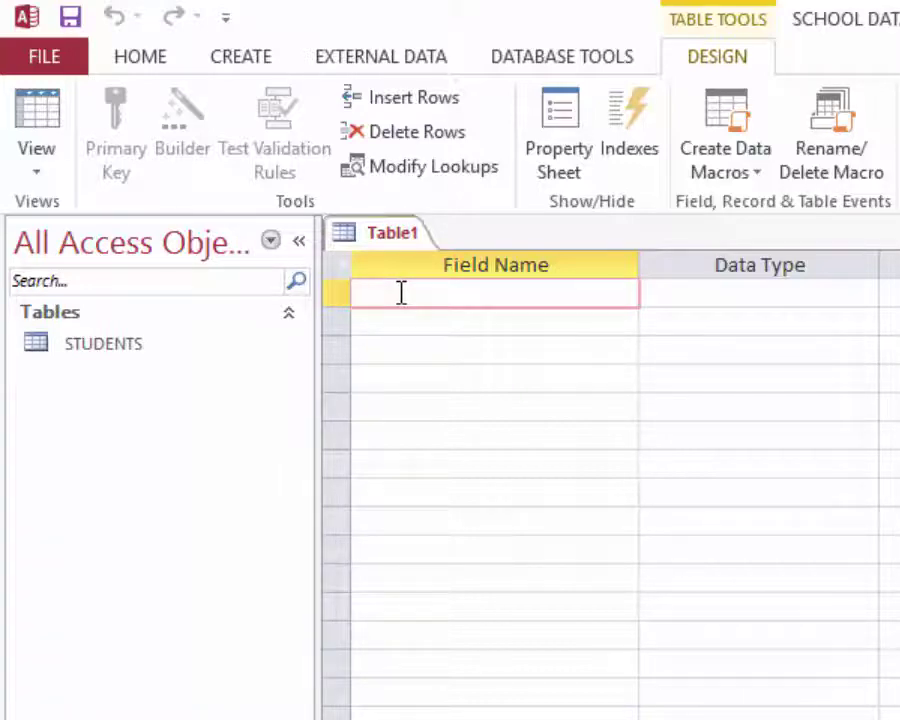
- Add a Short Text Book id field and set it as the primary key
text(Book id)
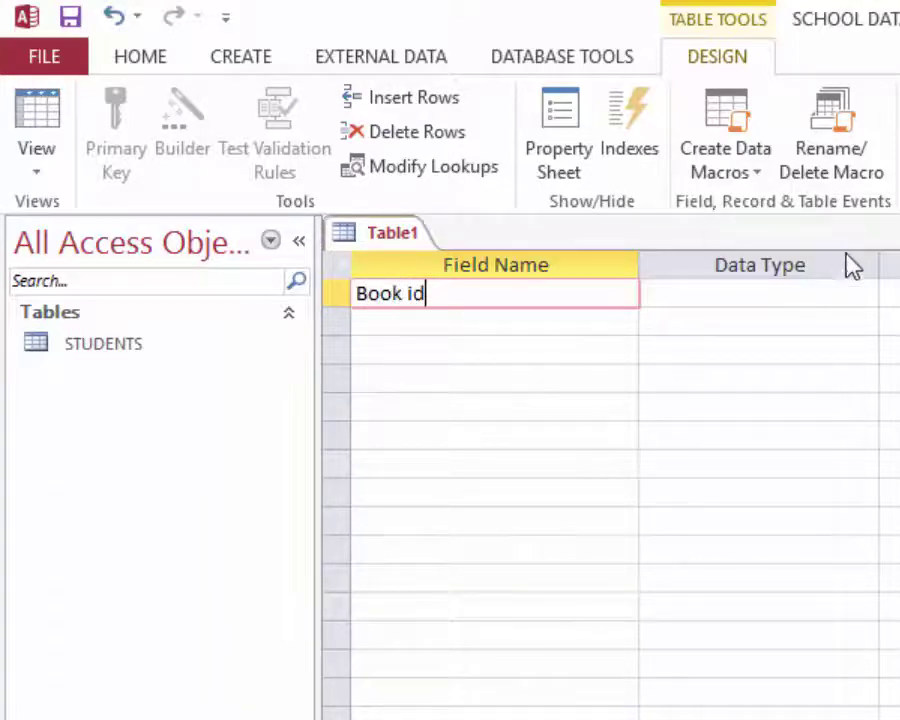
click(770, 294)
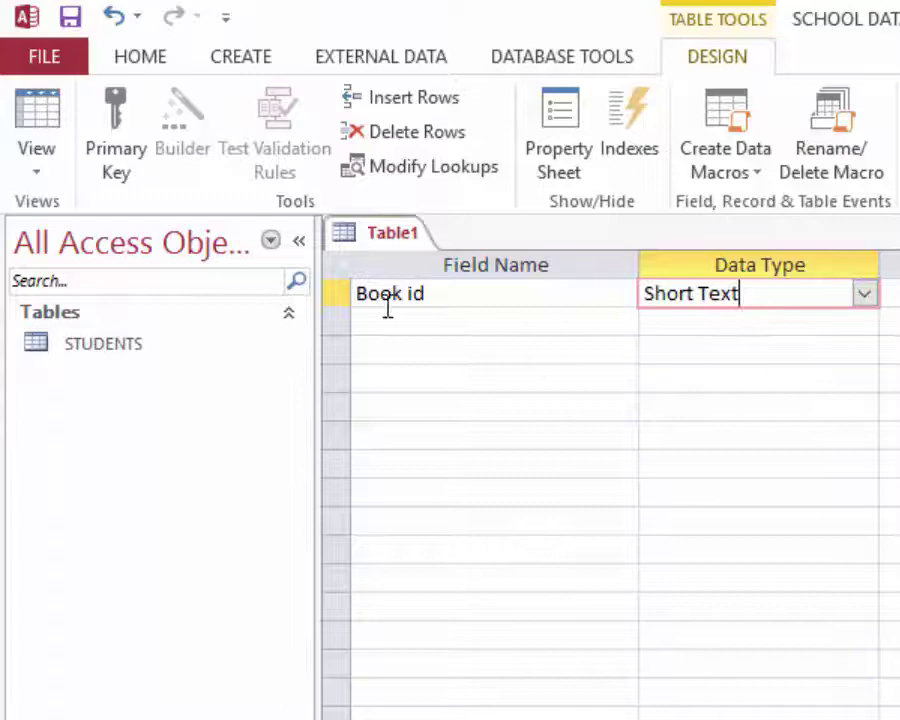
click(343, 300)
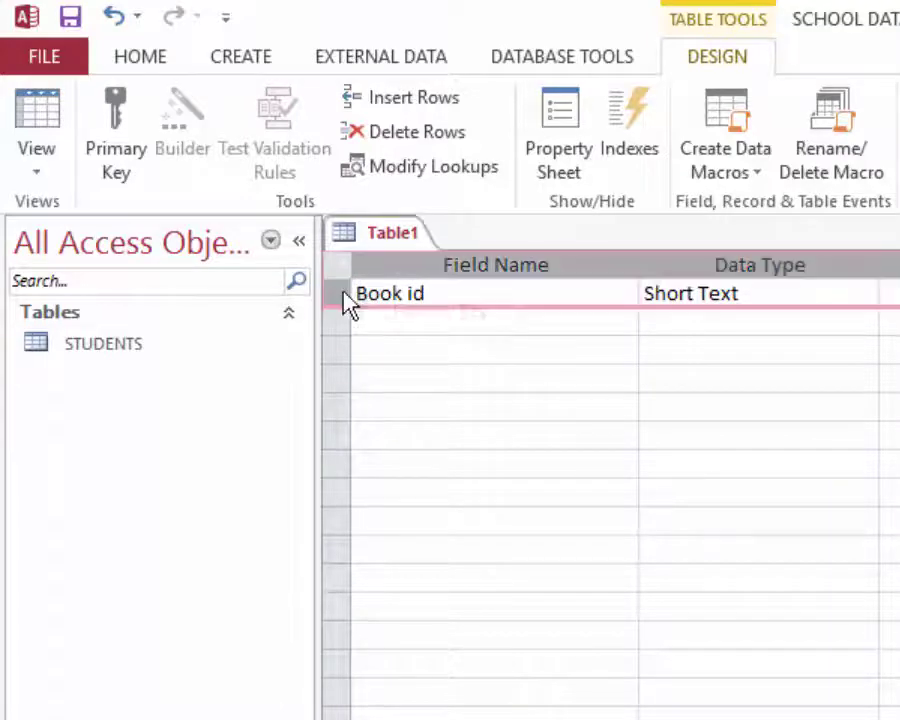
right_click(343, 300)
click(444, 312)
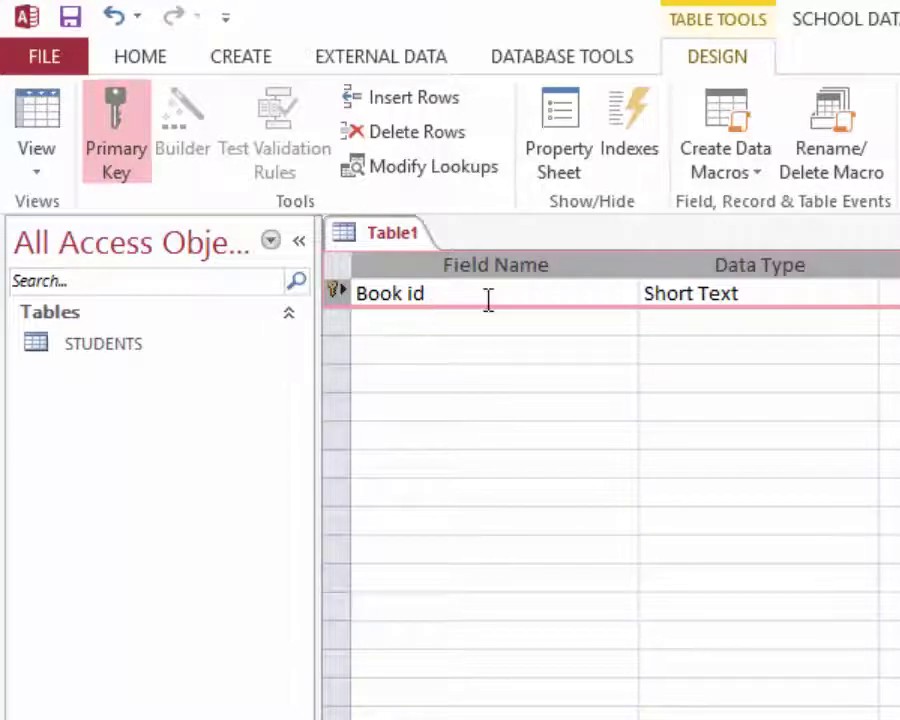
click(433, 319)
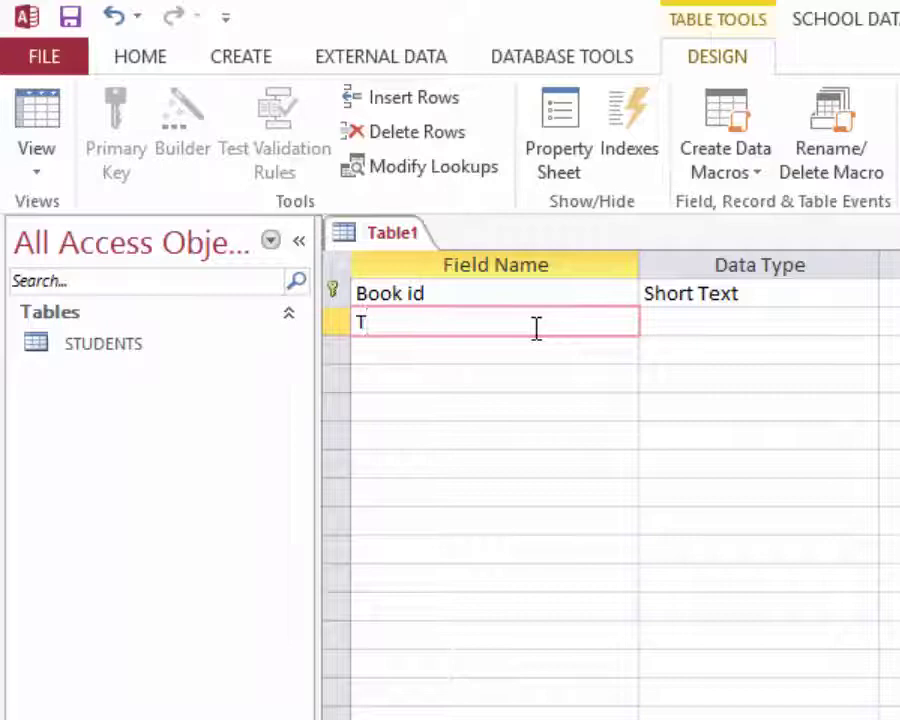
- Add Title and Author fields with the default Short Text type
text(itle)
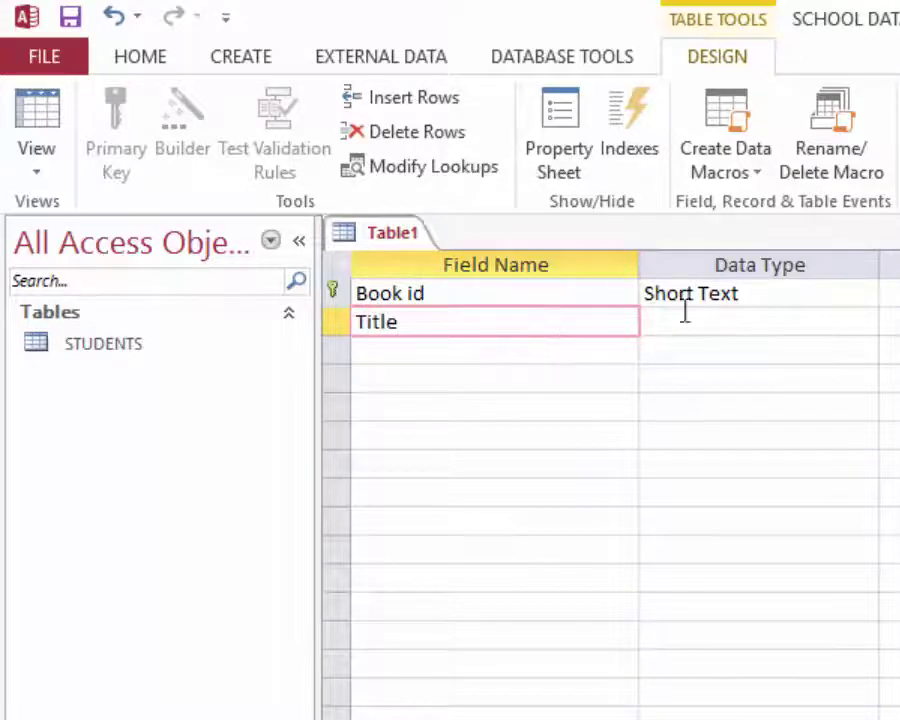
click(745, 323)
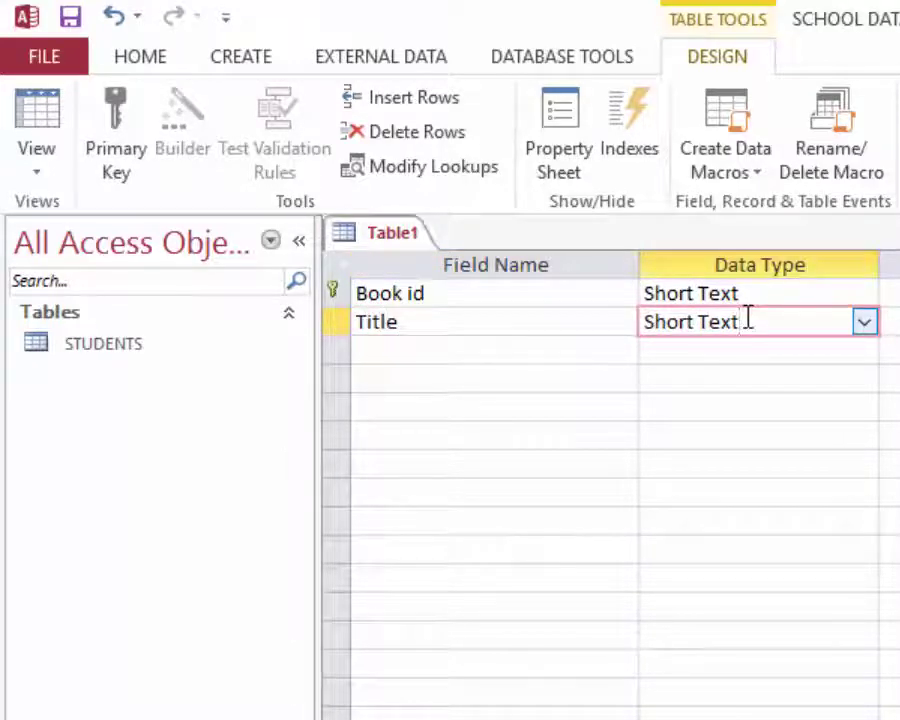
click(394, 346)
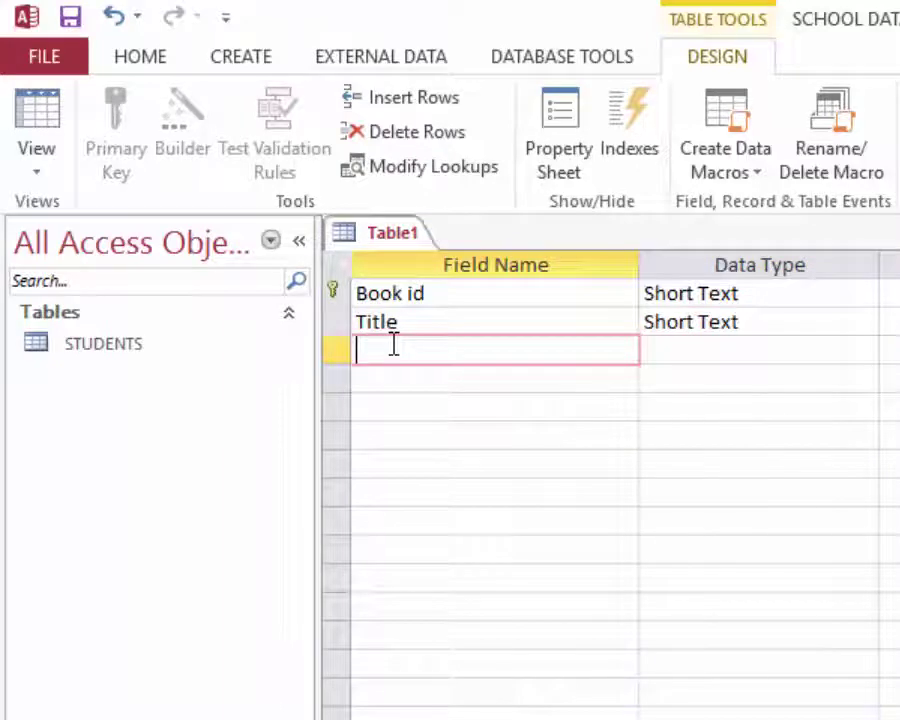
text(A)
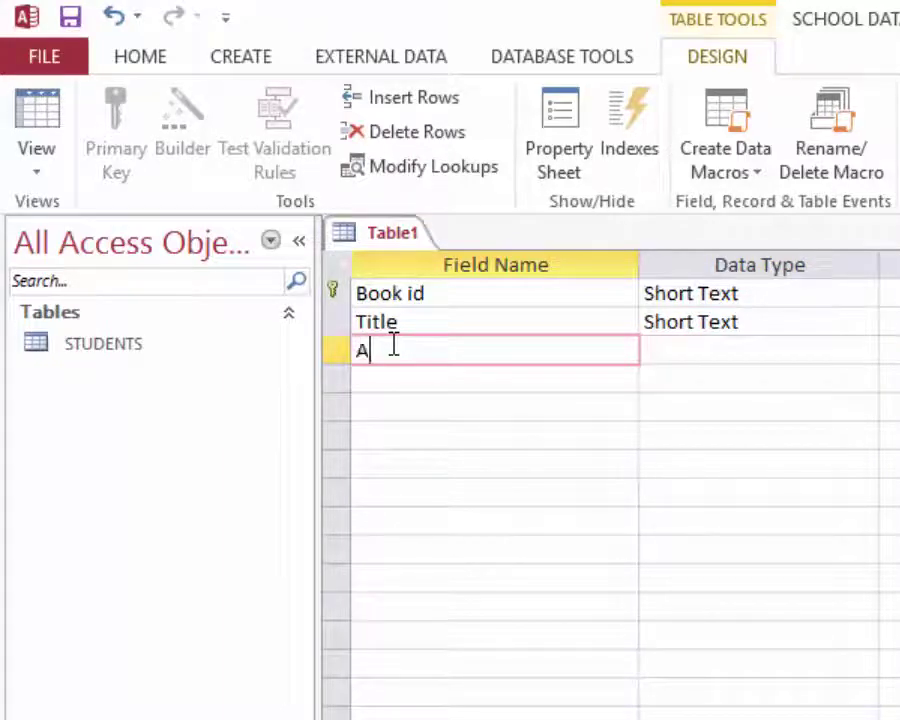
text(uthor)
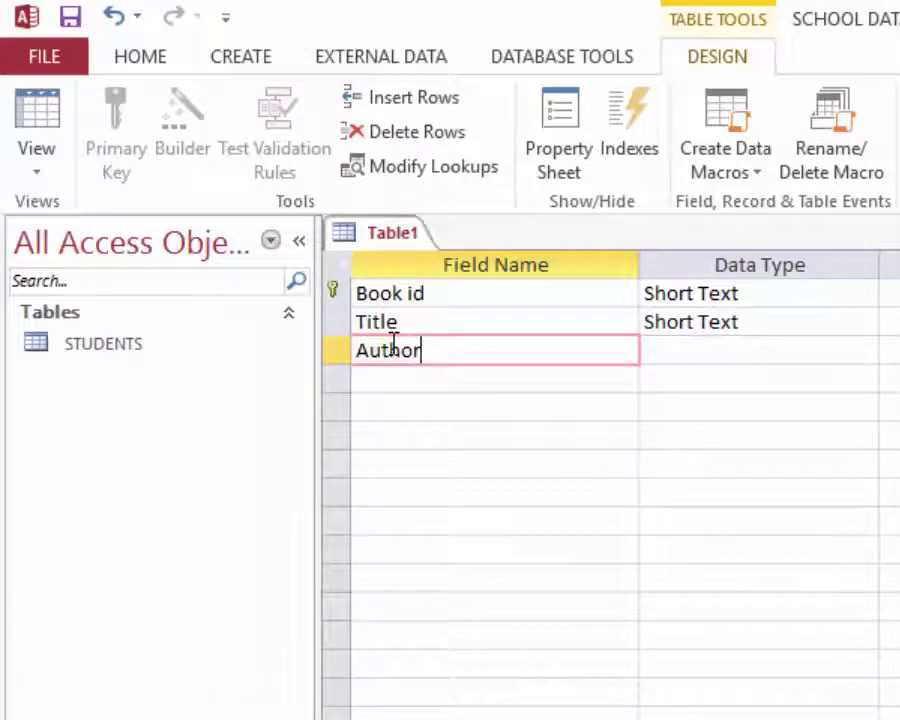
click(652, 346)
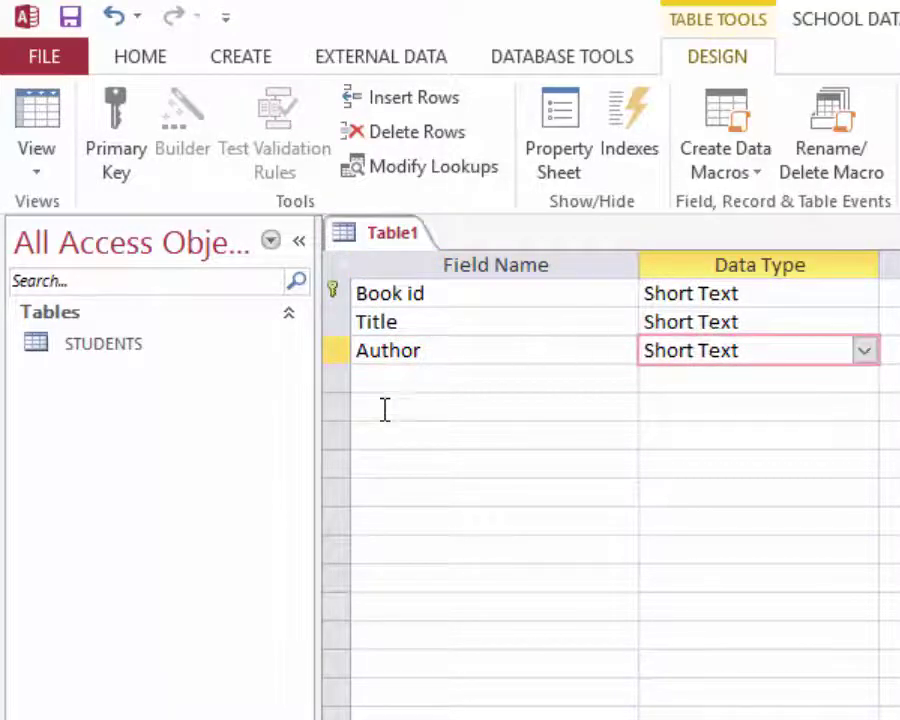
- Add a Date bought field with the Date/Time data type
click(418, 376)
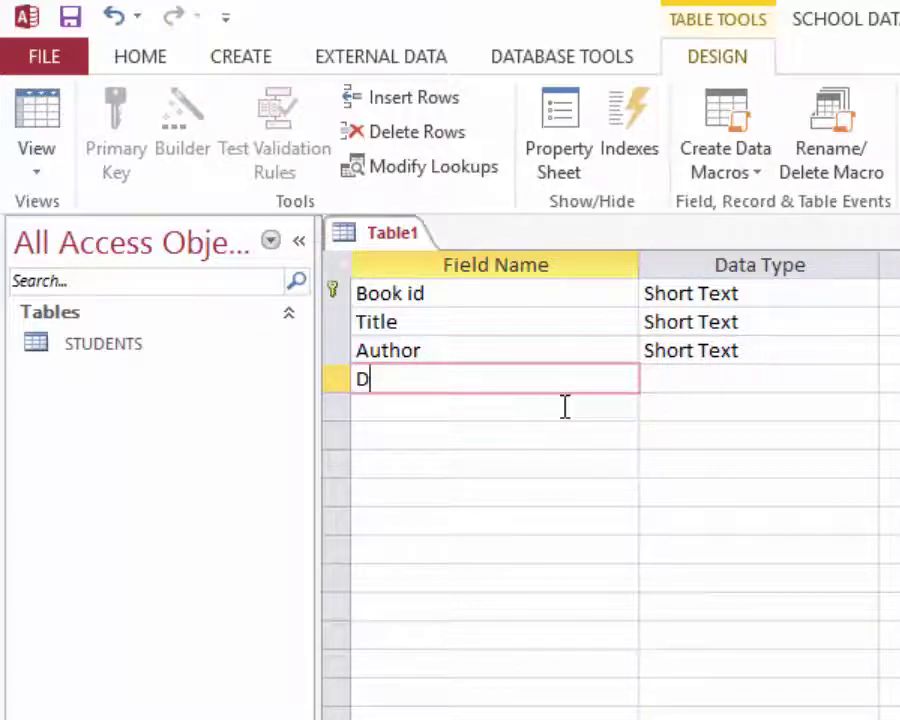
text(Date b)
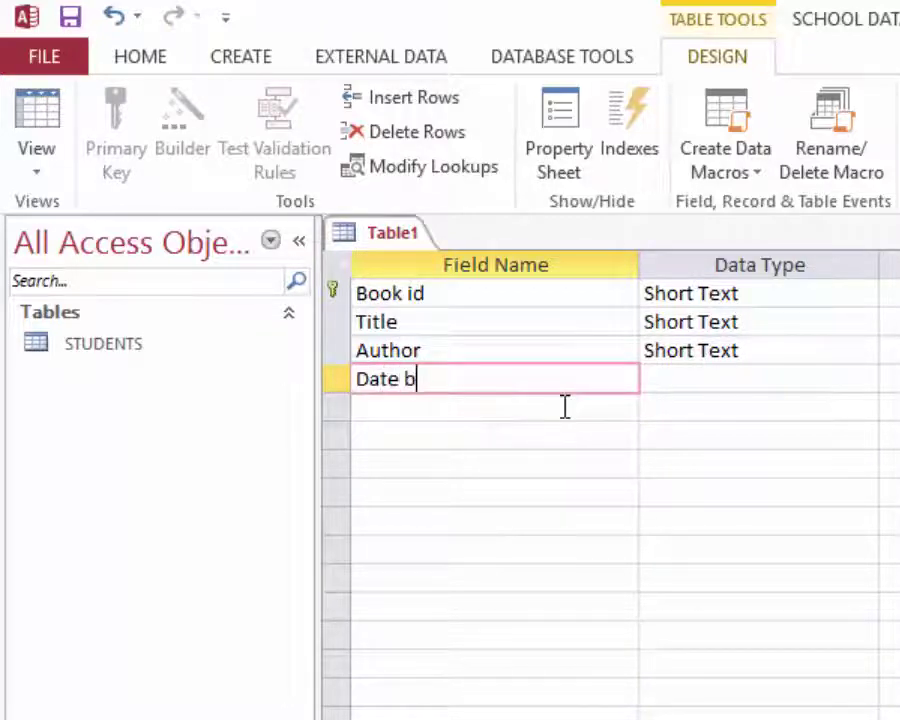
text(ought)
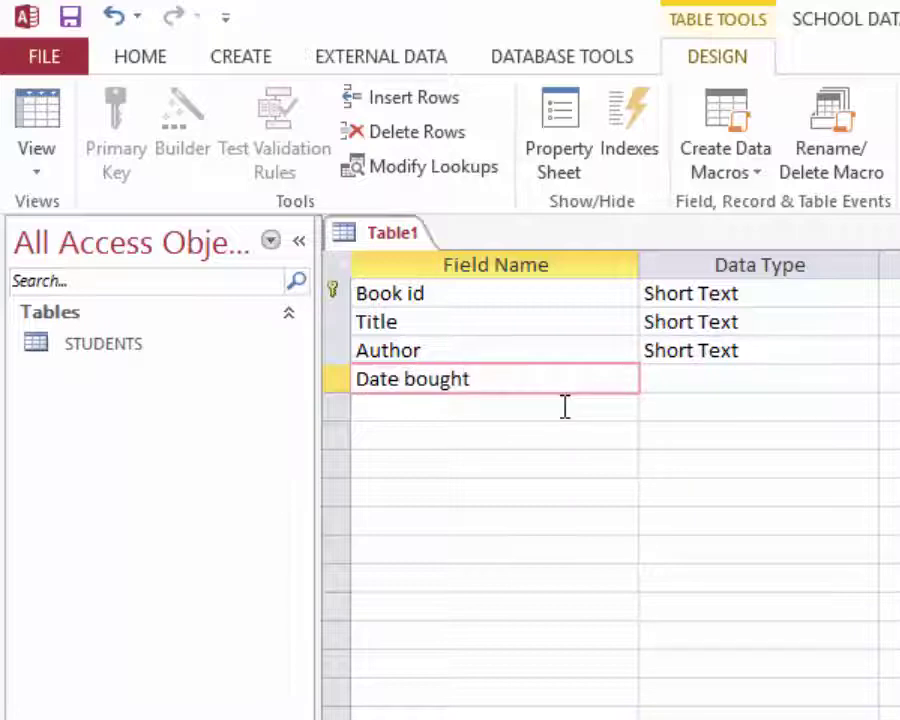
click(711, 378)
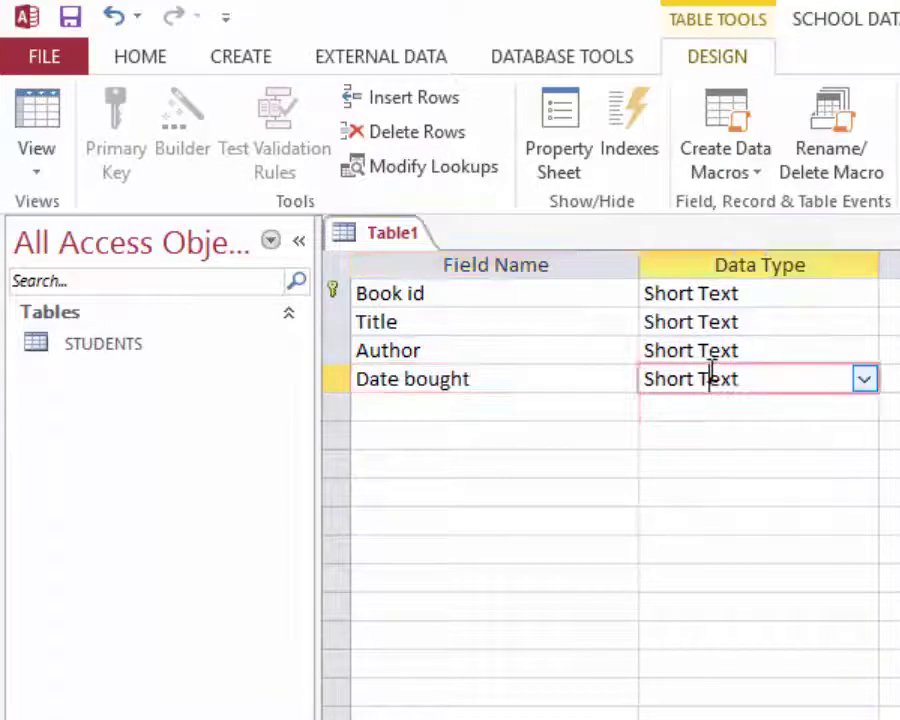
click(864, 378)
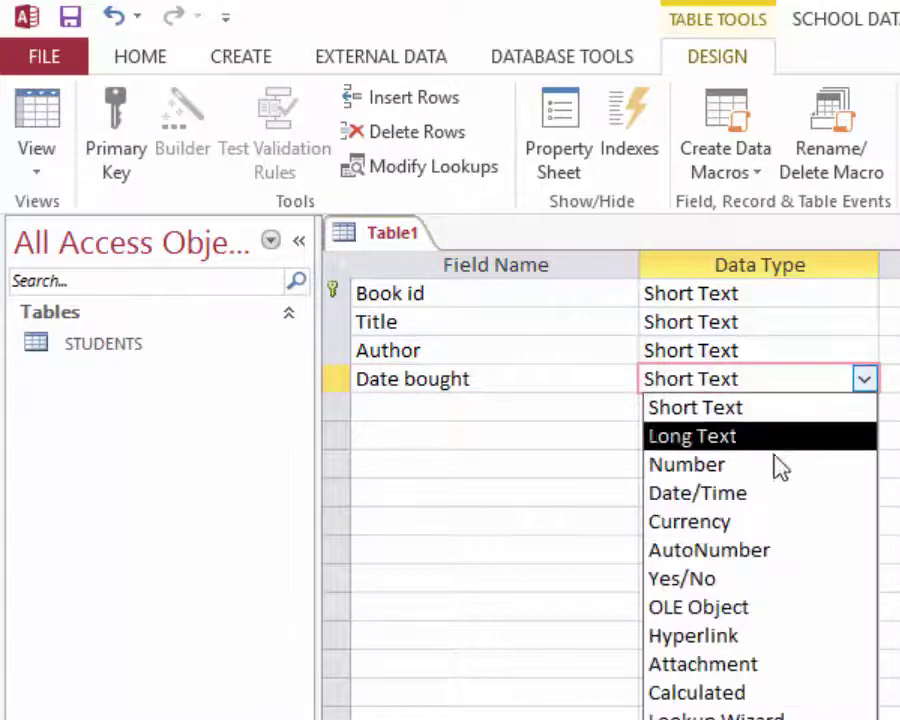
click(722, 494)
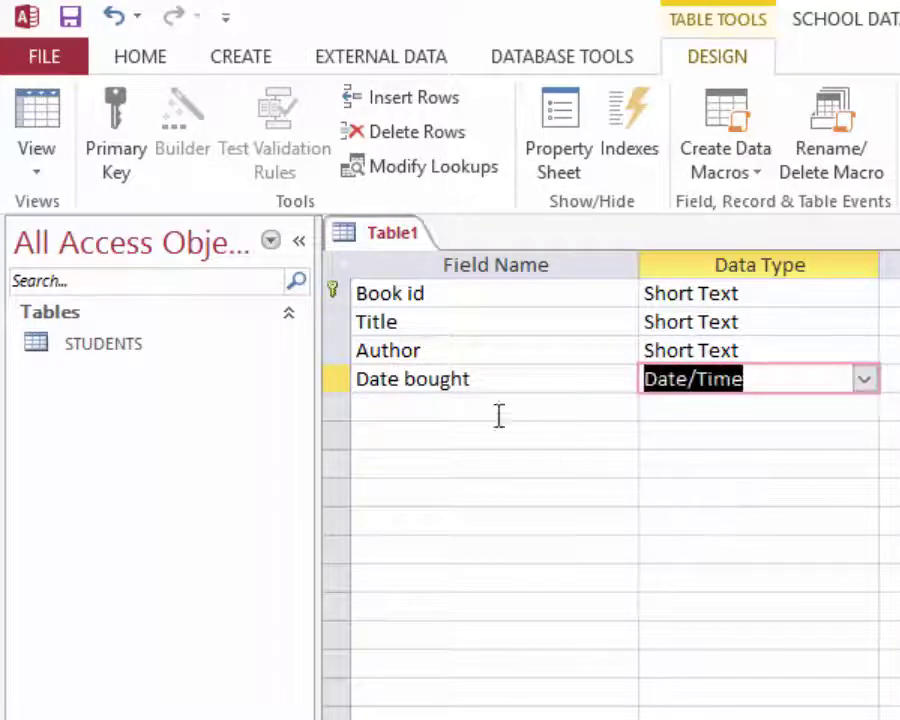
- Add a Copies field with the Number data type
click(446, 405)
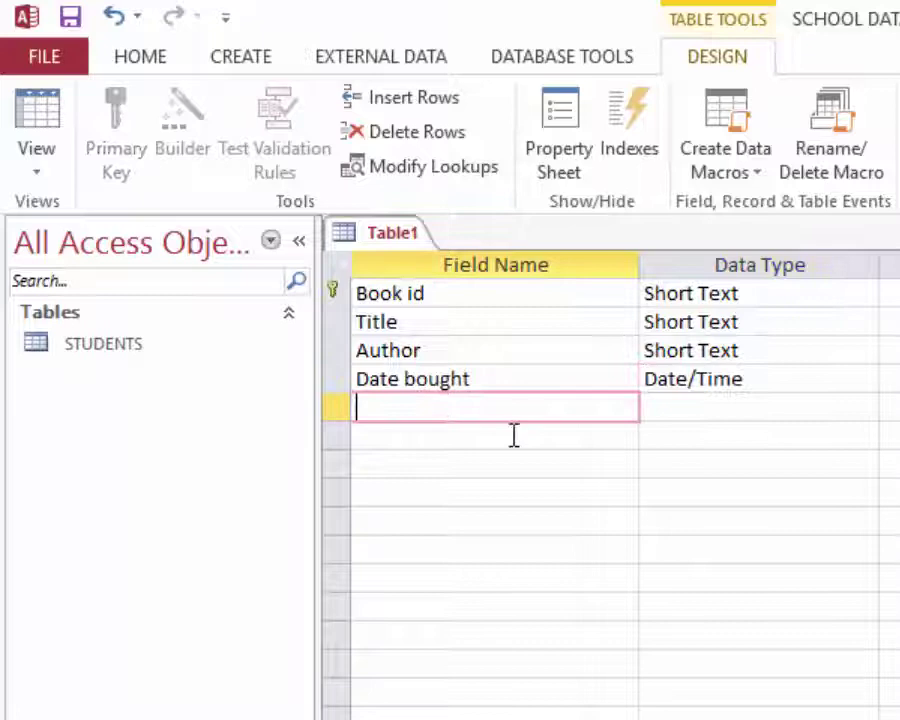
text(Quab)
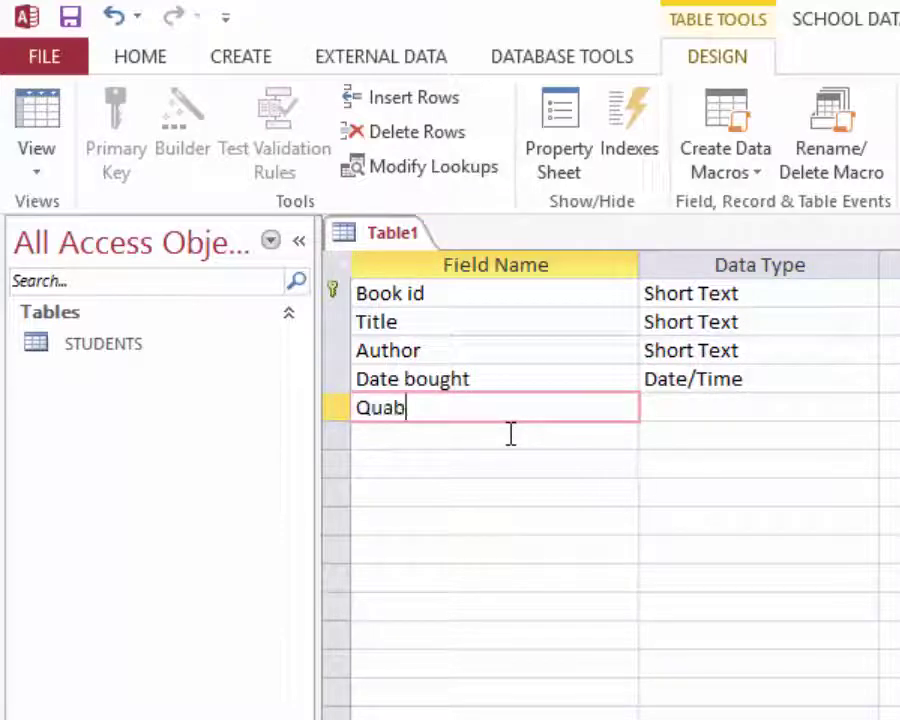
key(BackSpace)
key(BackSpace)
key(BackSpace)
key(BackSpace)
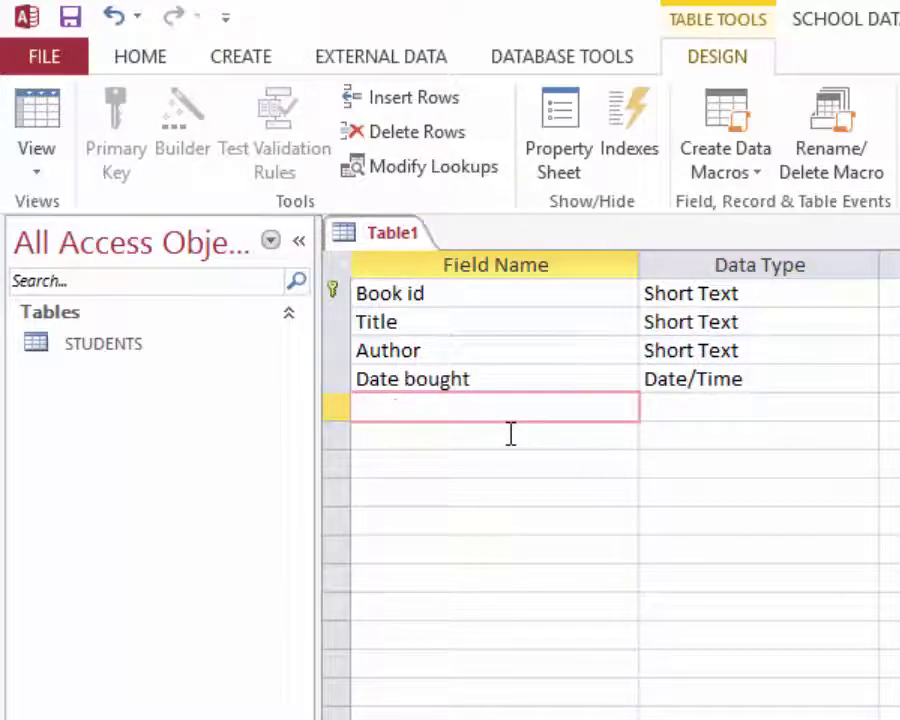
text(Cop)
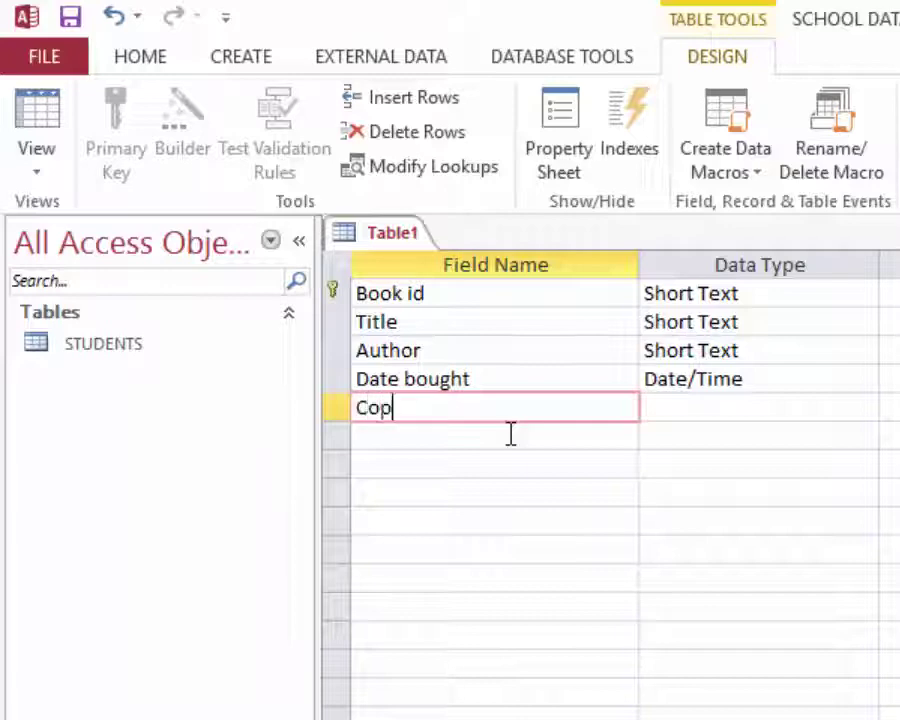
text(ies)
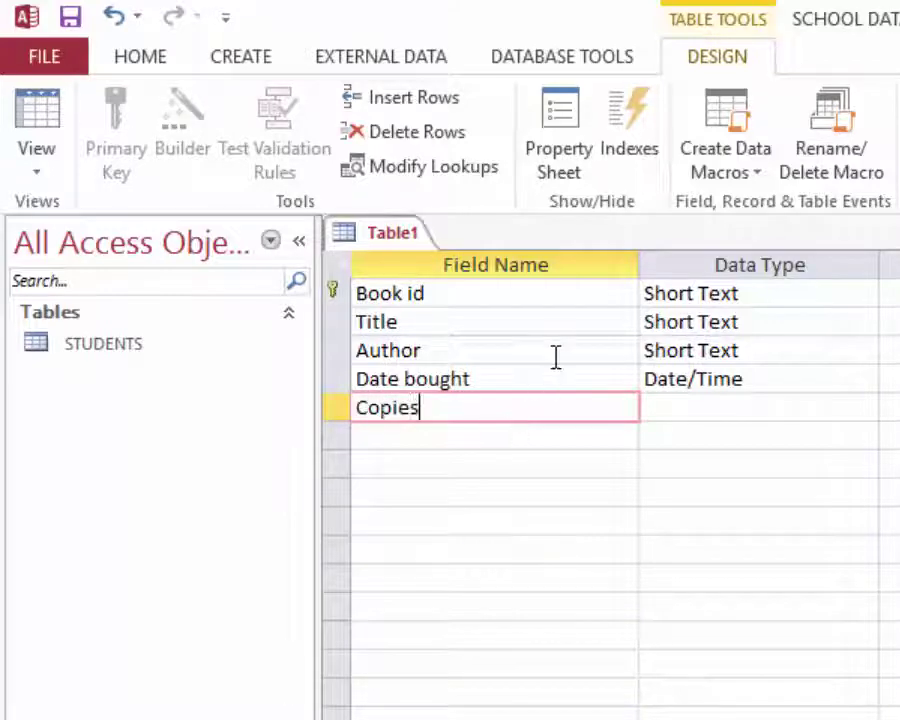
click(700, 407)
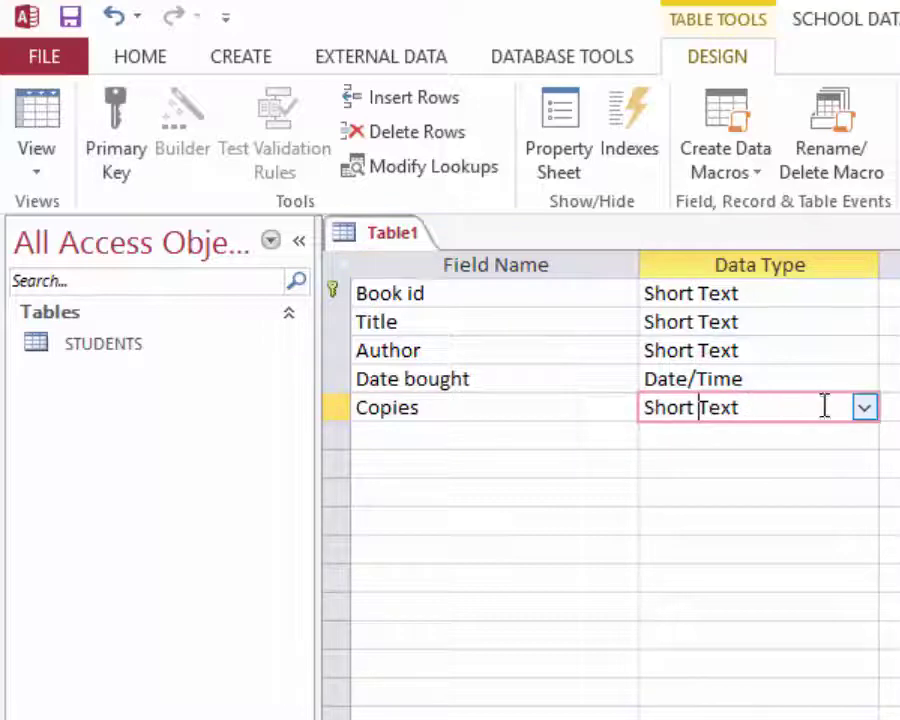
click(864, 408)
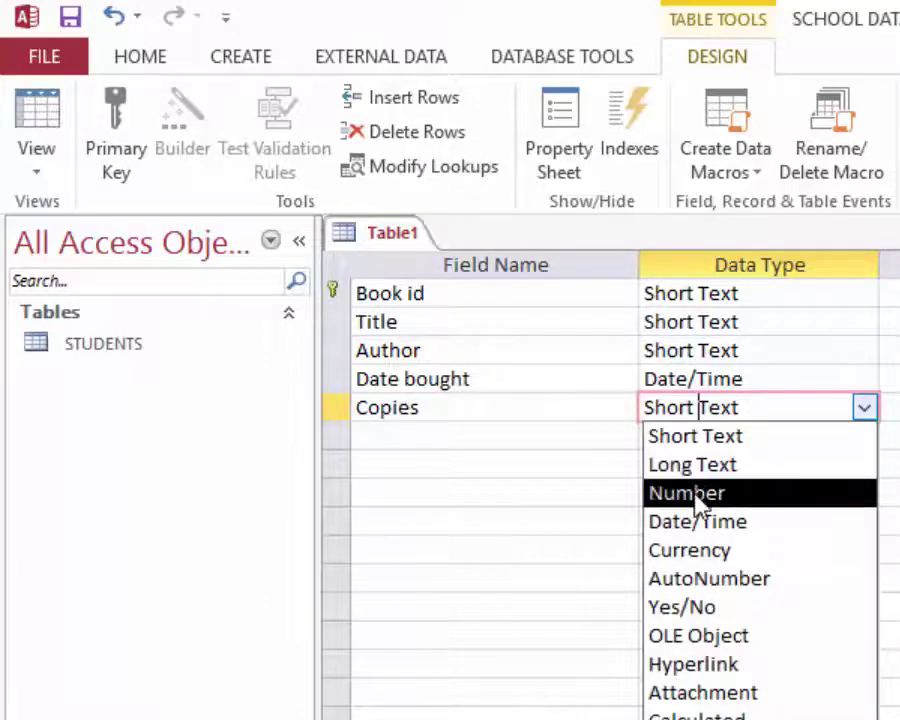
click(647, 494)
click(455, 298)
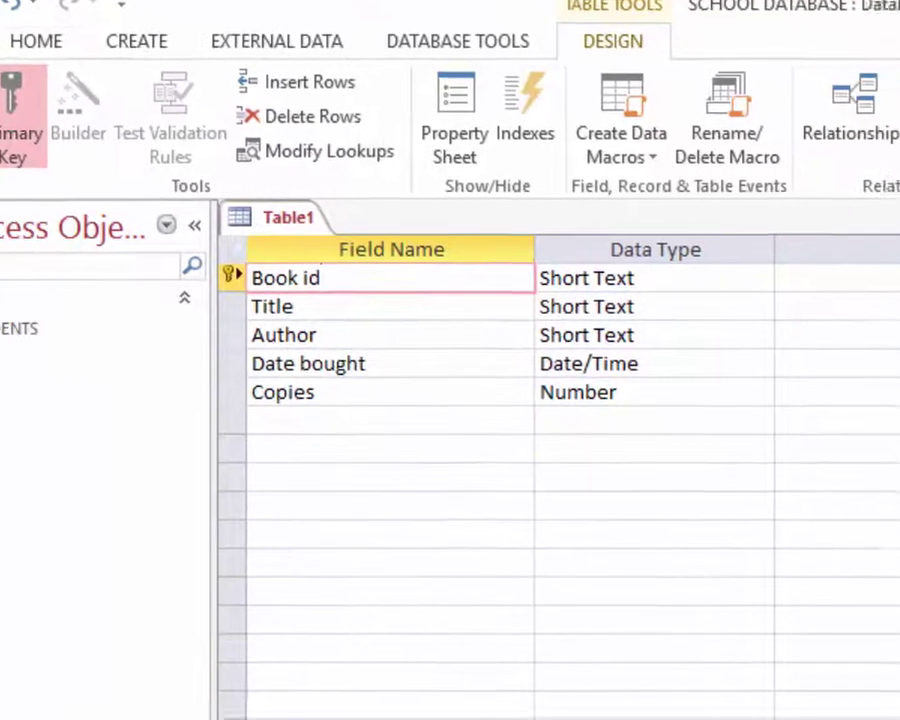
- Save Table1 under the table name LIBRARY
click(2, 4)
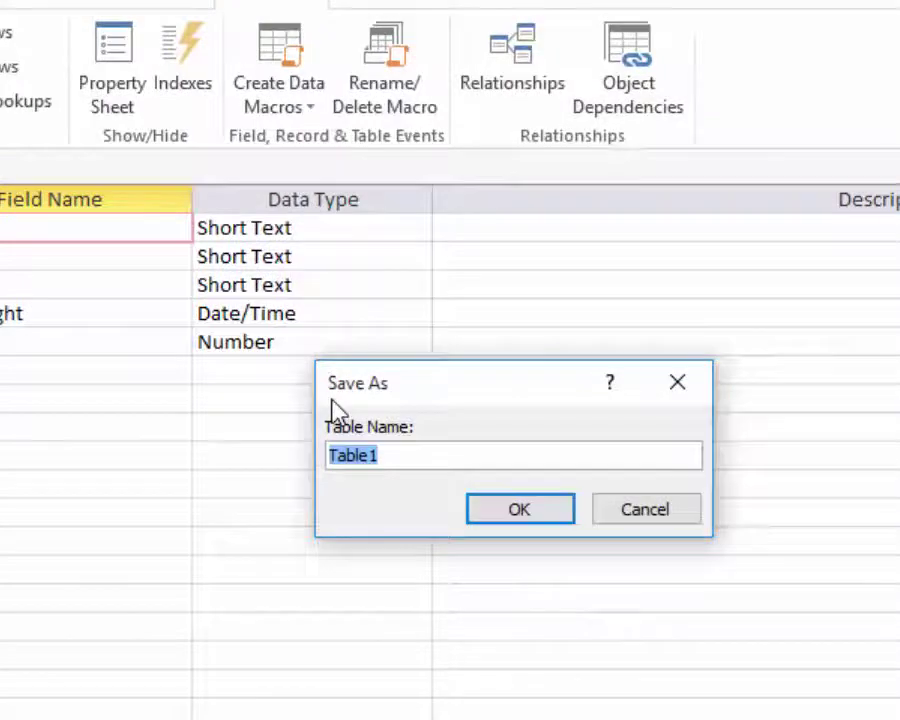
text(L)
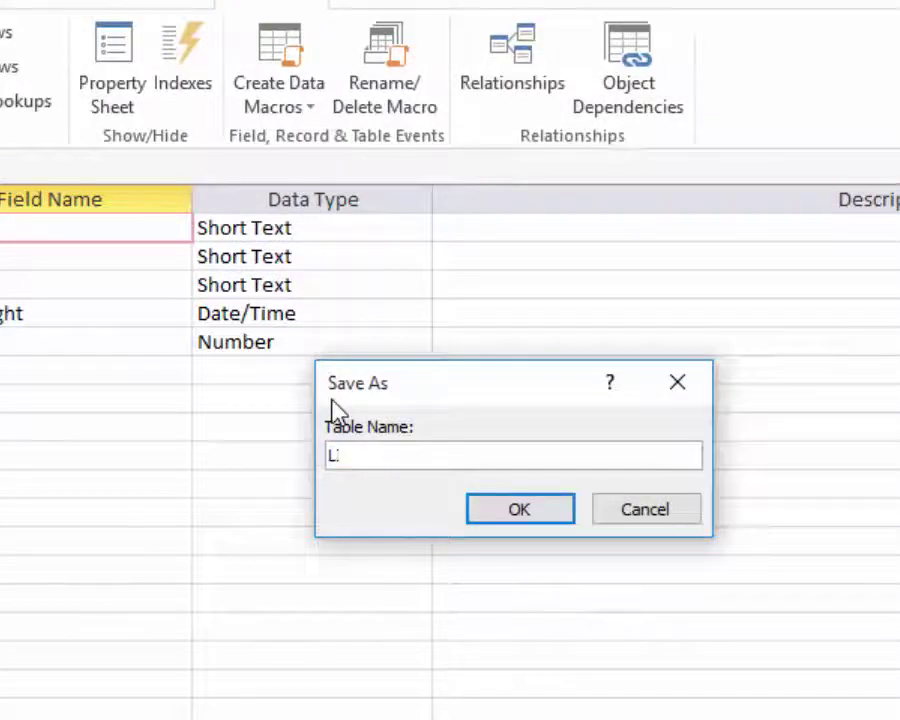
text(IBRAI)
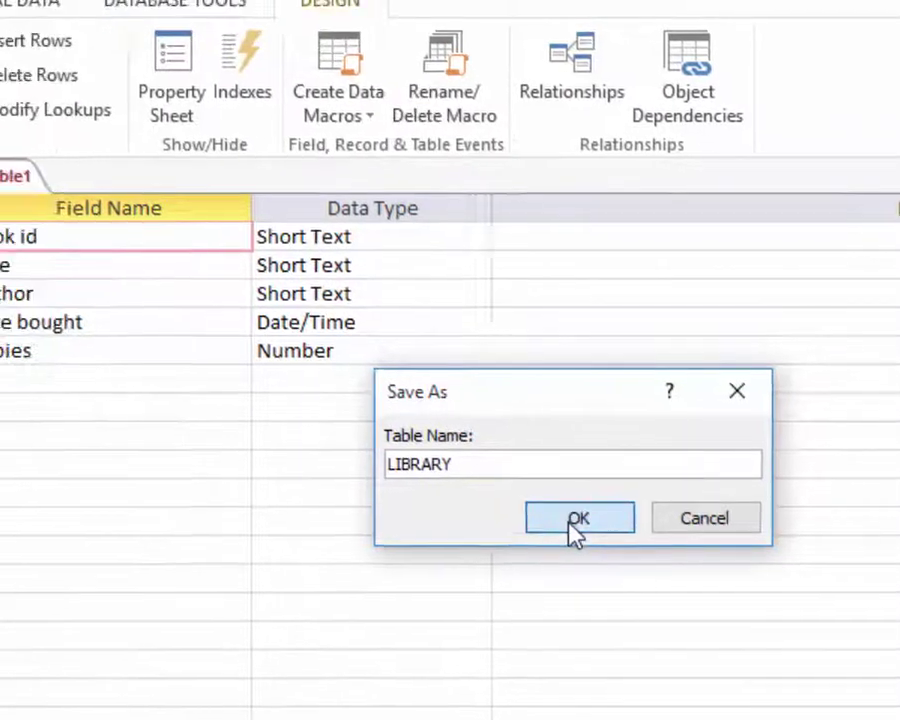
click(575, 518)
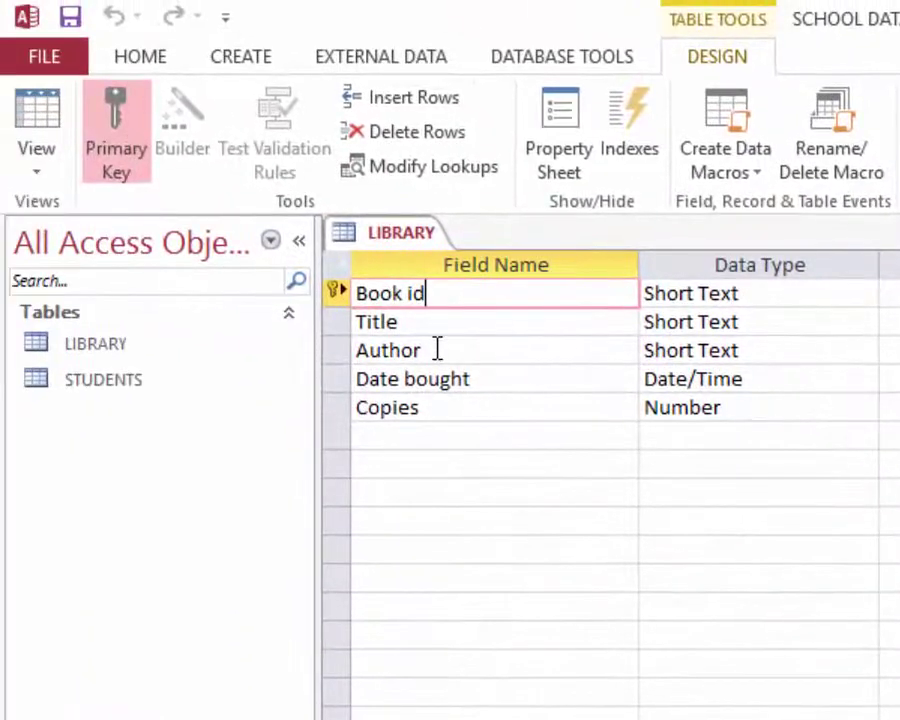
- Switch LIBRARY to Datasheet view and enter book B001 titled 'Science Today', widening Title
click(35, 170)
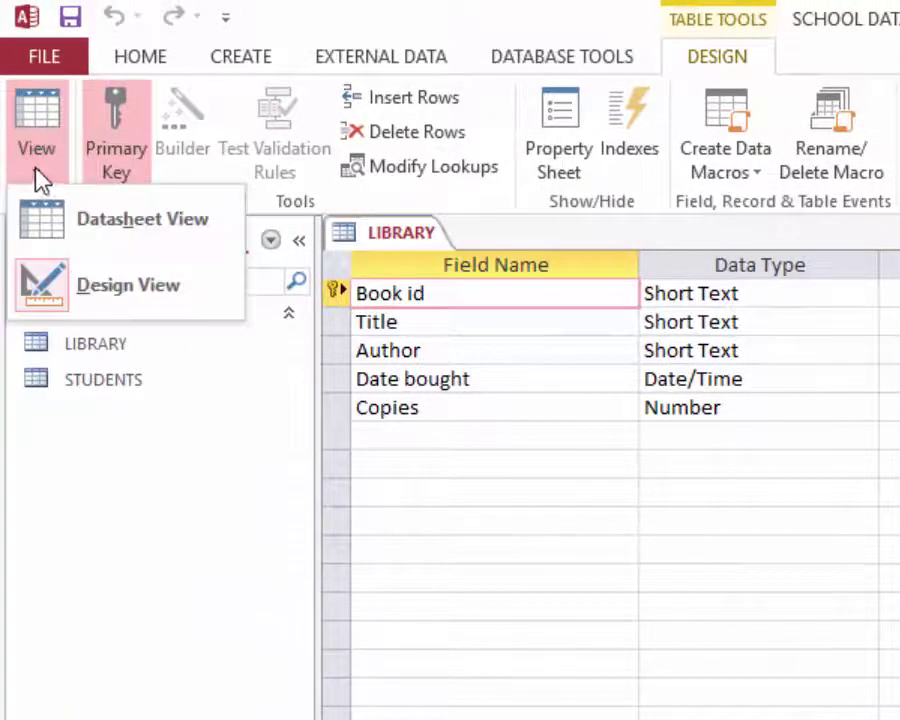
click(80, 238)
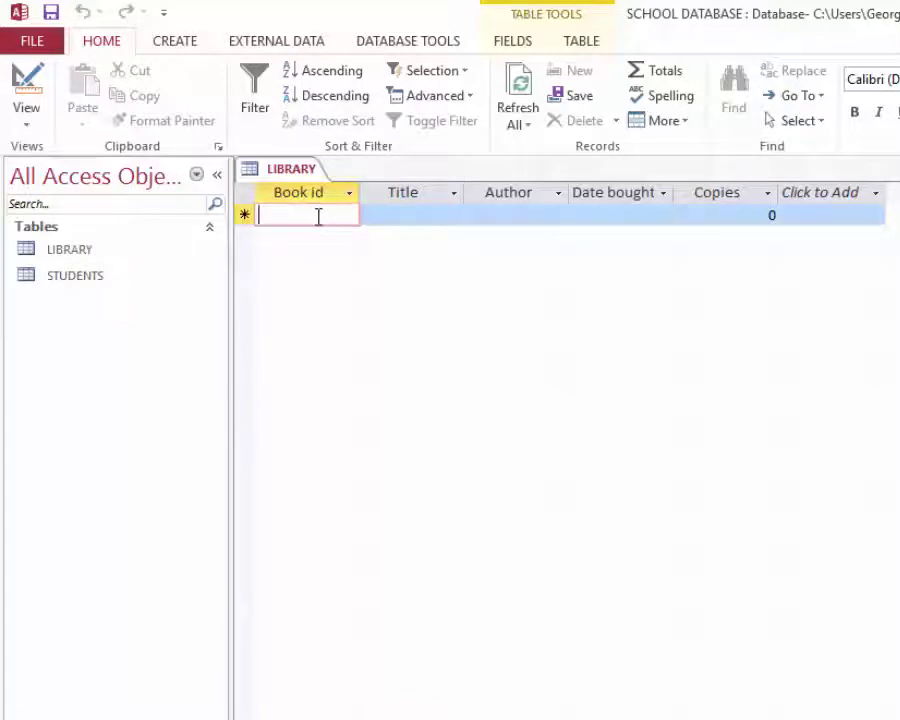
text(B)
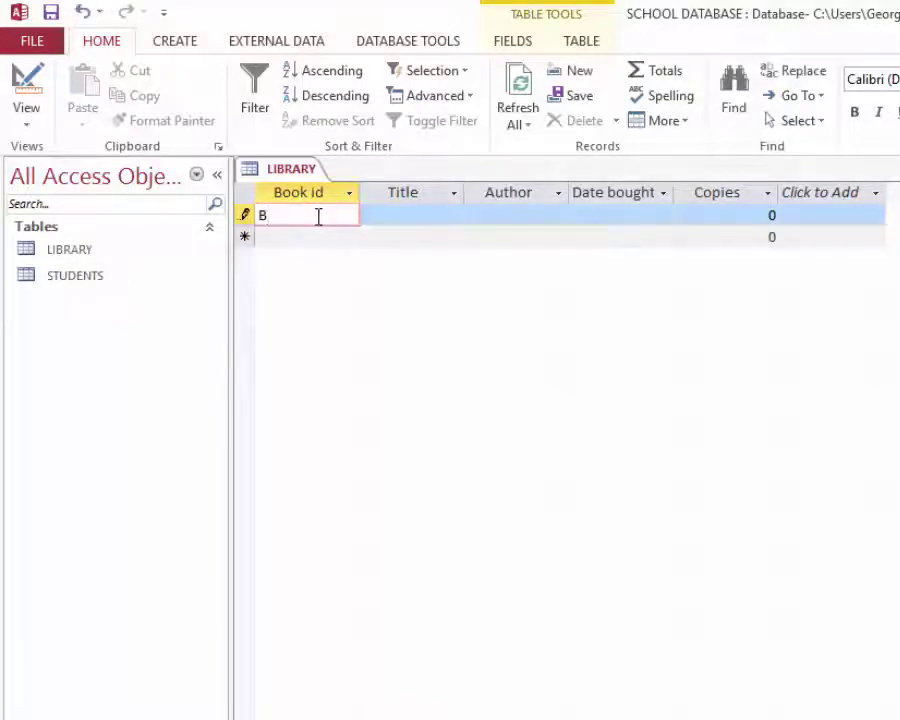
text(001)
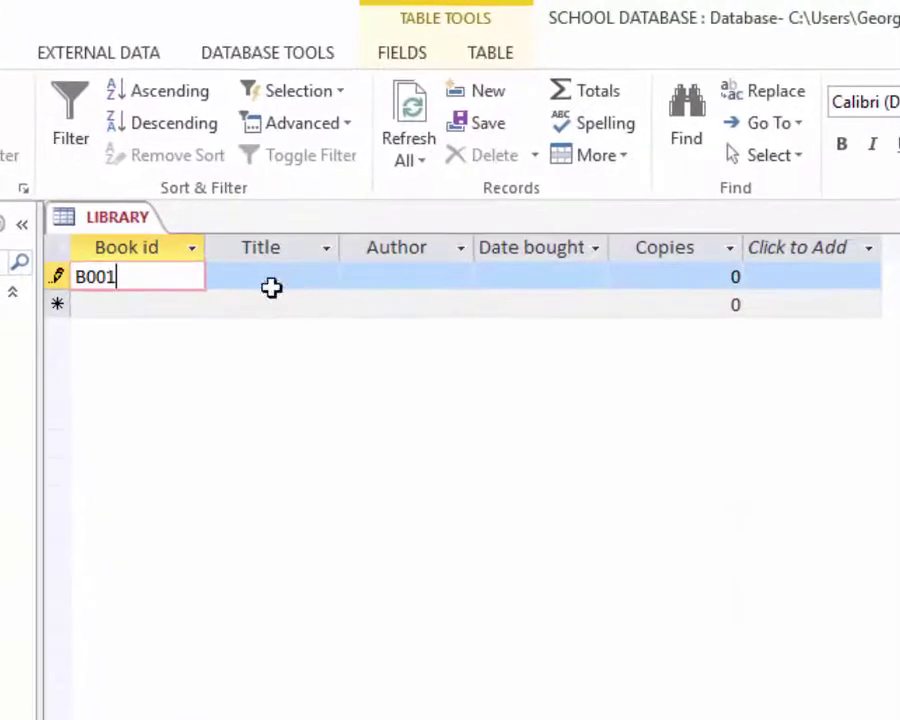
click(271, 287)
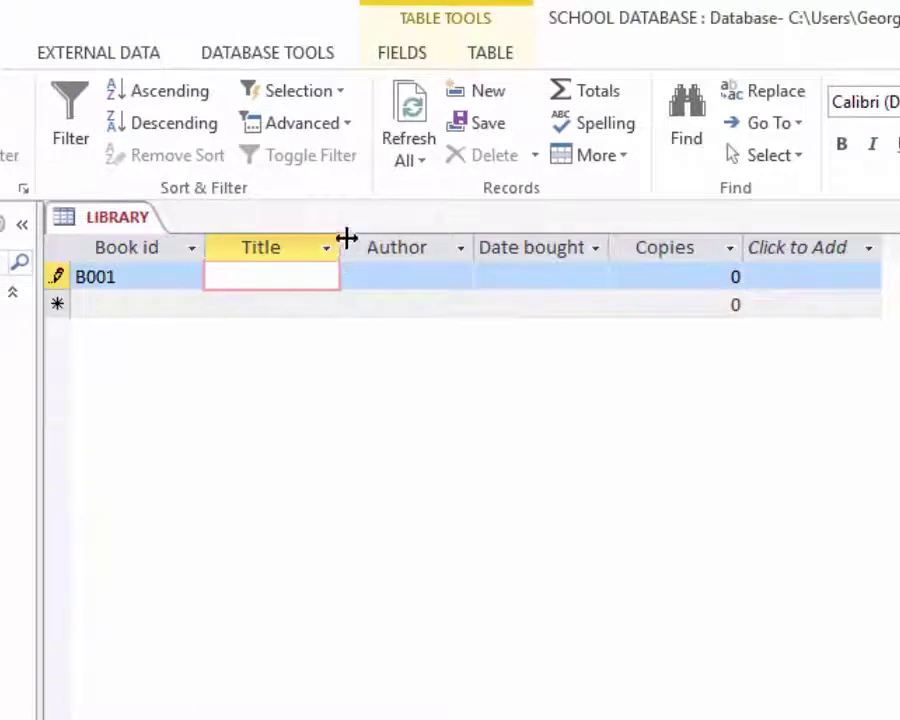
drag(346, 235, 360, 237)
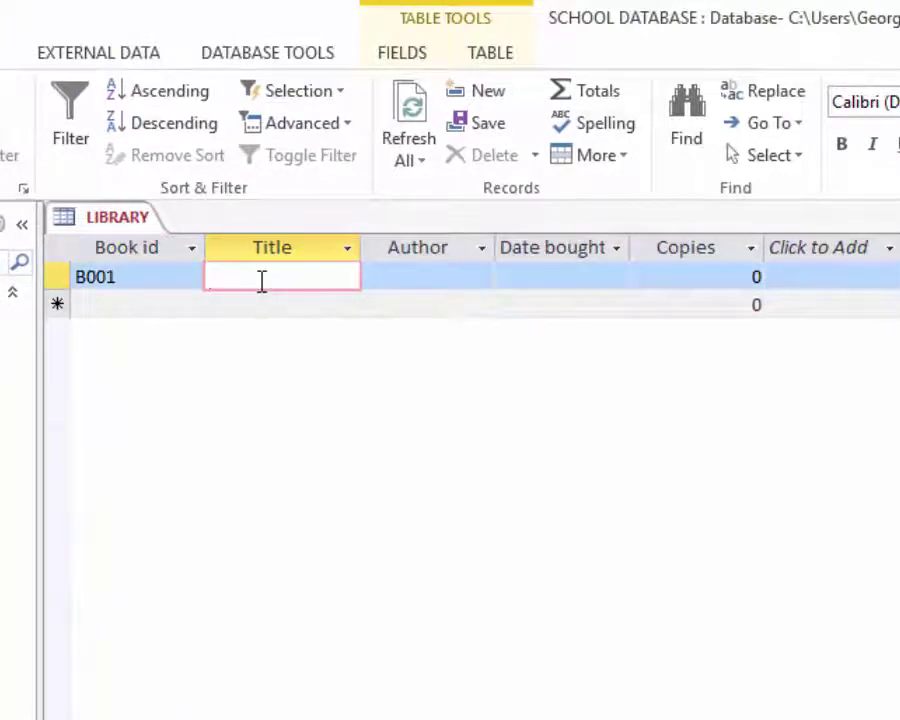
text(Sc)
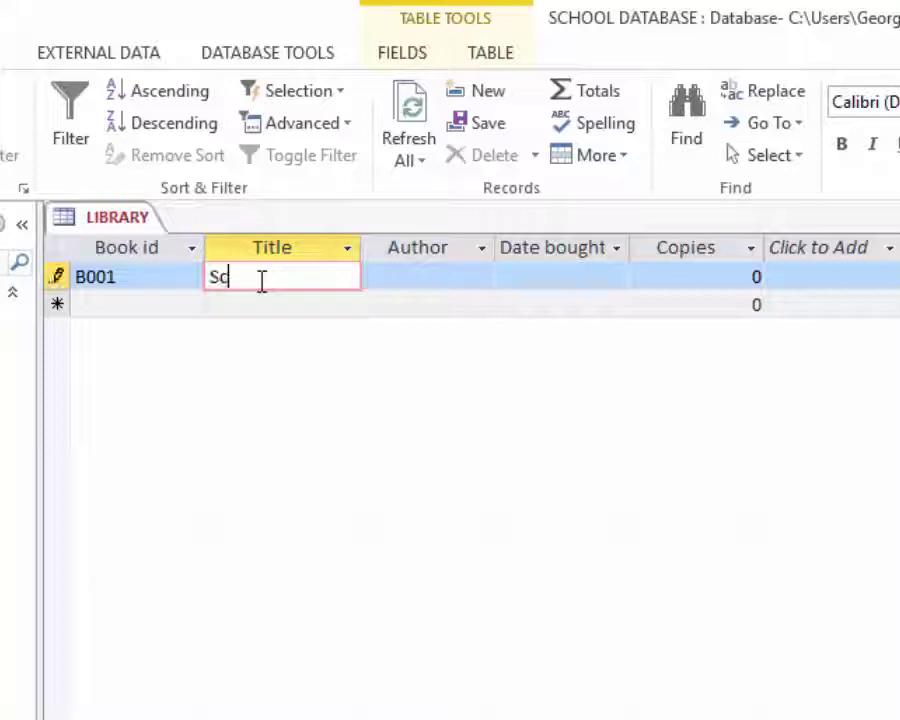
text(ience Toda)
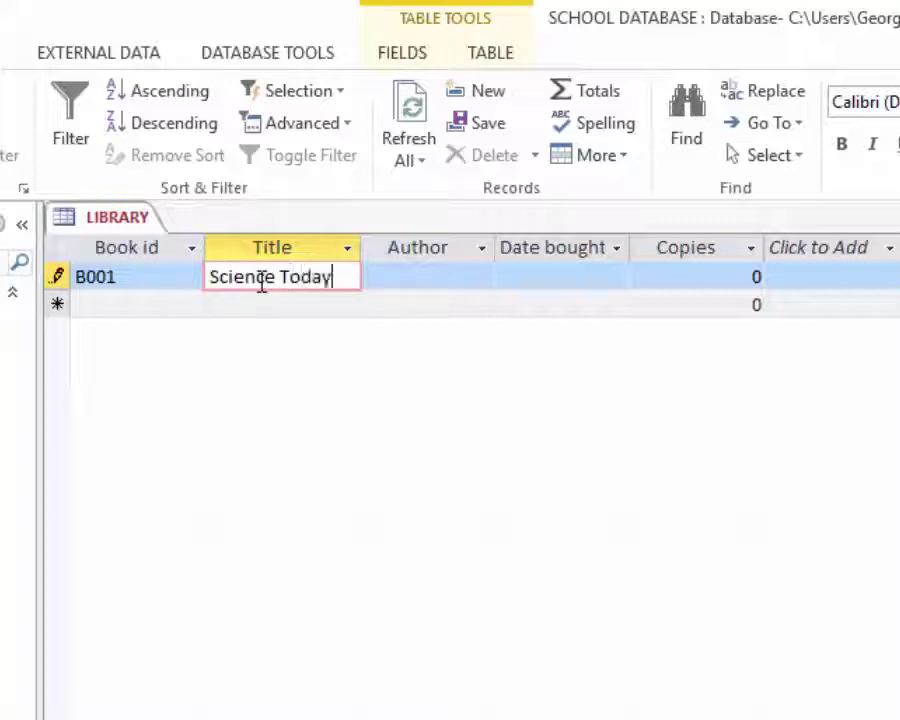
text(y)
- Enter B001's author name and date bought 24-Mar-2018, widening the Author and Date bought columns
click(422, 280)
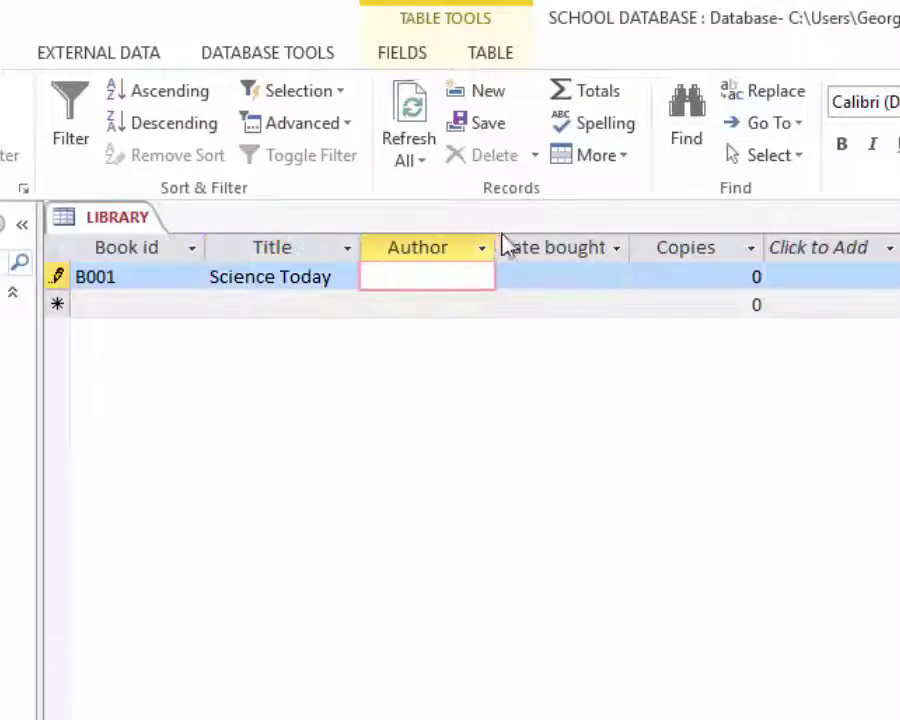
drag(498, 247, 514, 247)
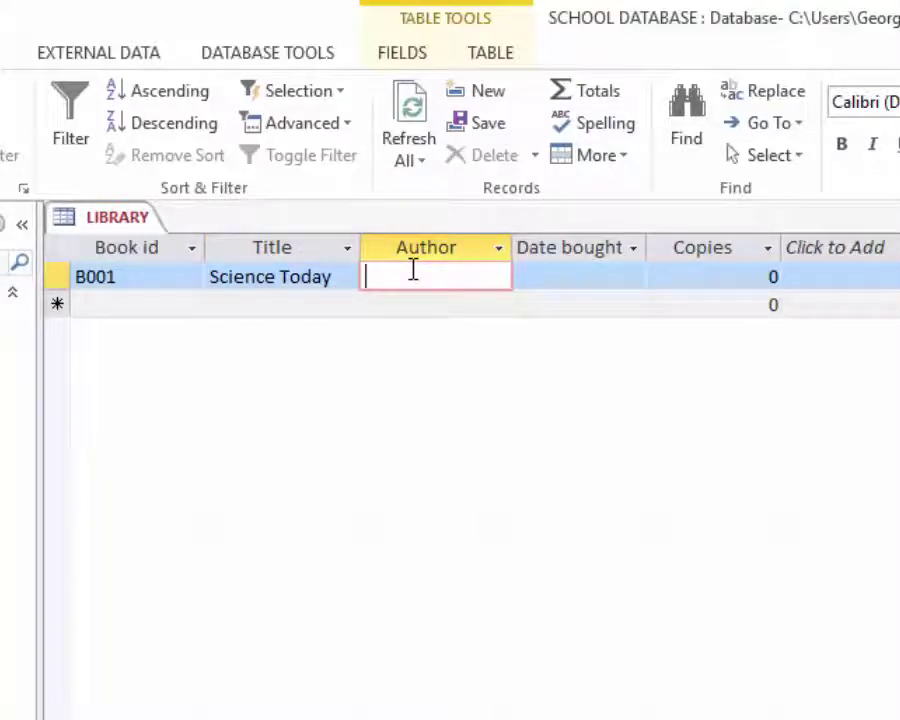
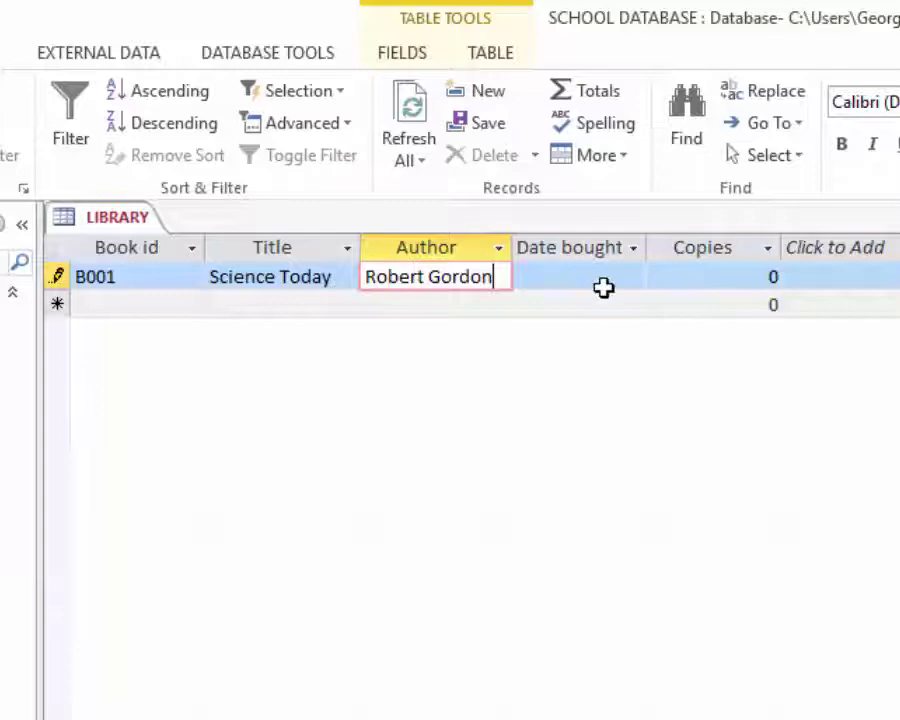
click(566, 277)
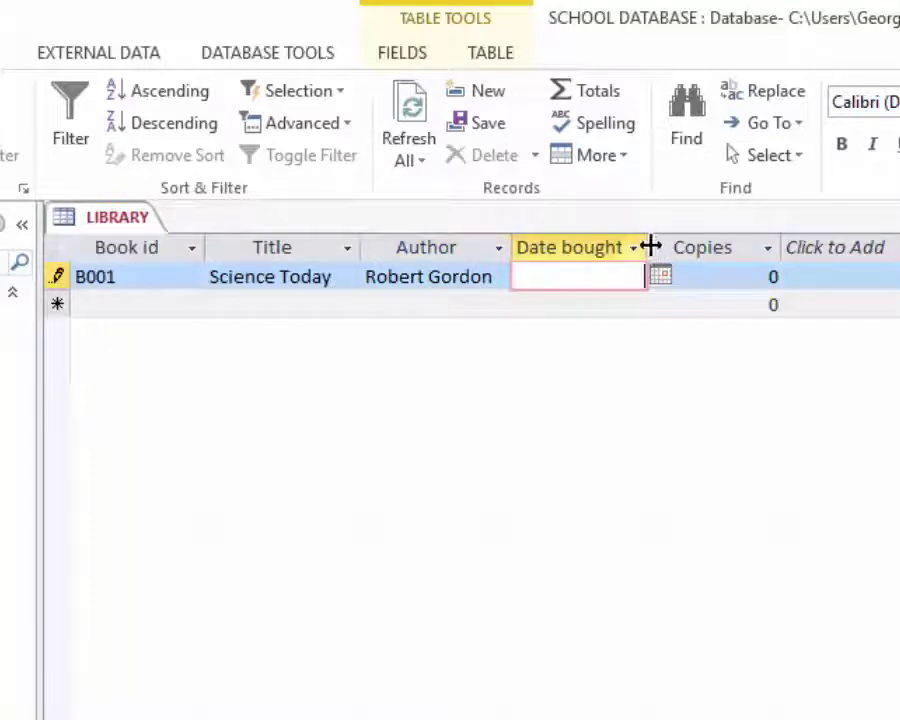
drag(650, 247, 658, 246)
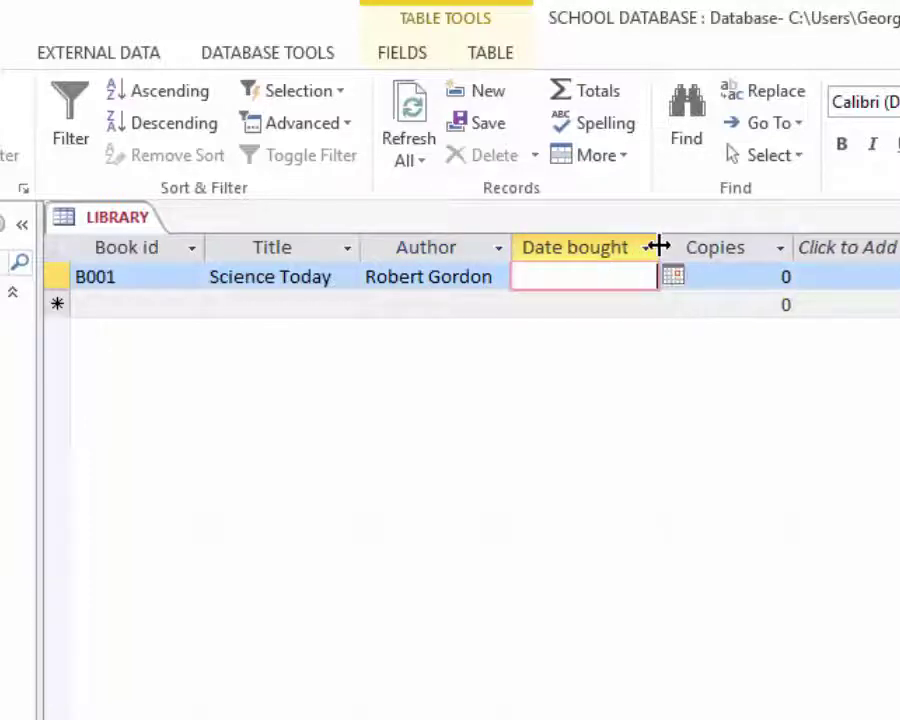
text(24)
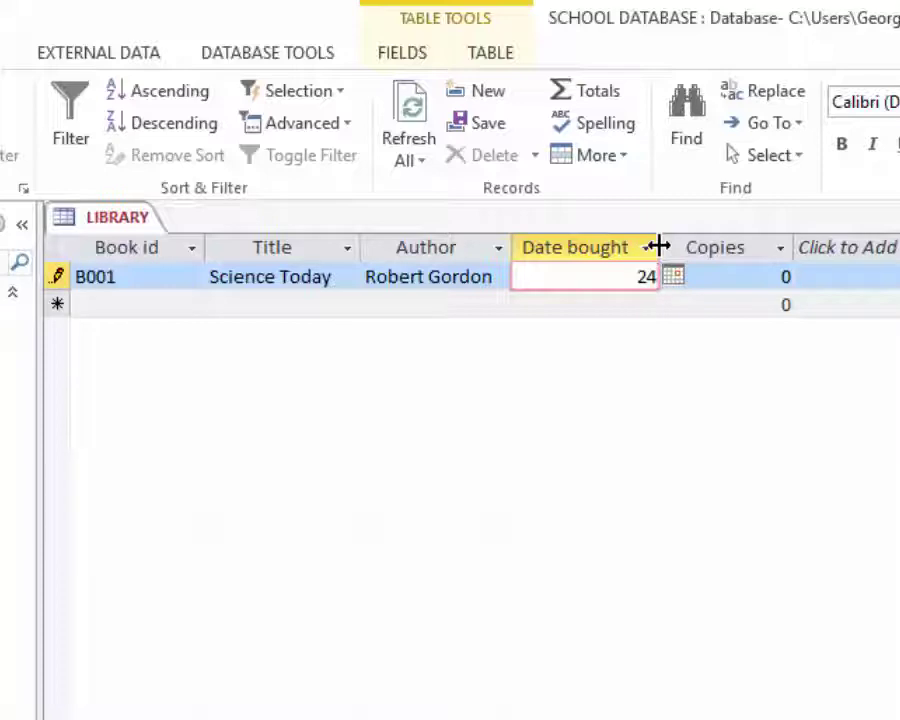
text(-Mar)
text(-)
text(2018)
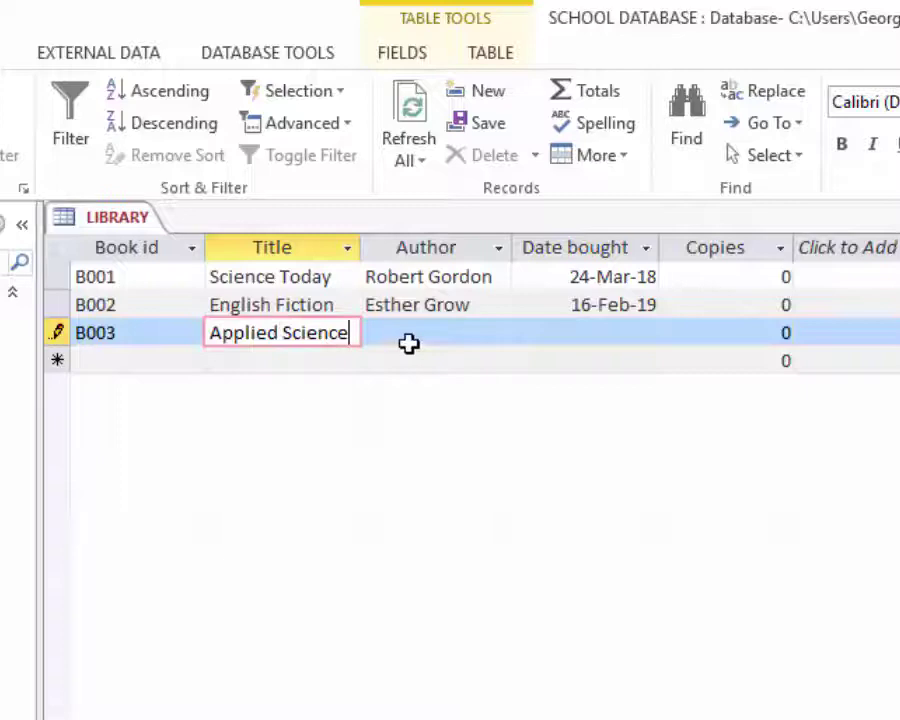
- Complete B003 with its author's name and date bought 11-Jan-20
key(Tab)
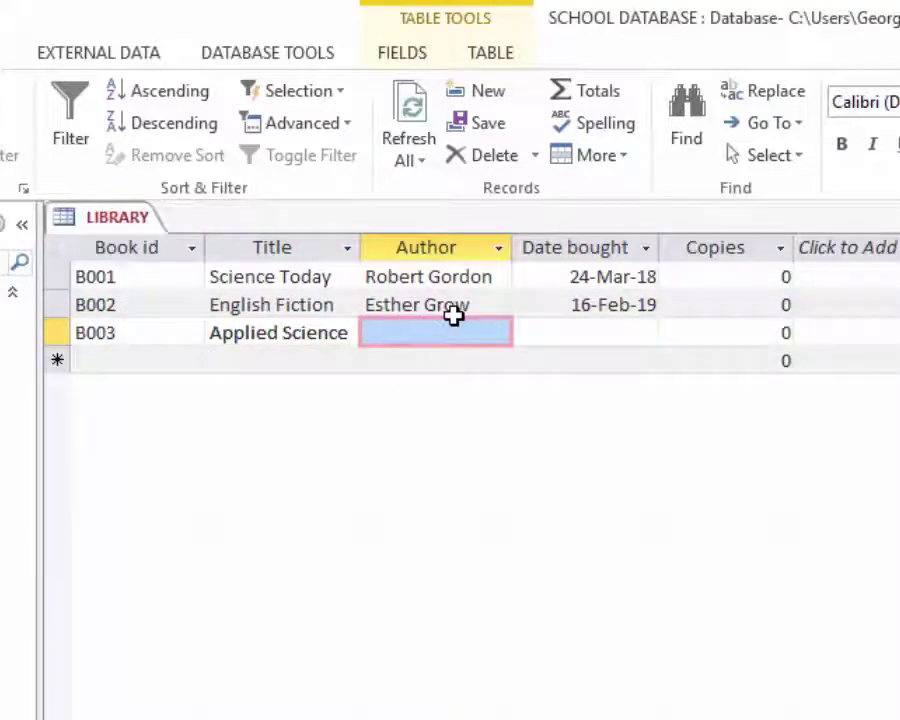
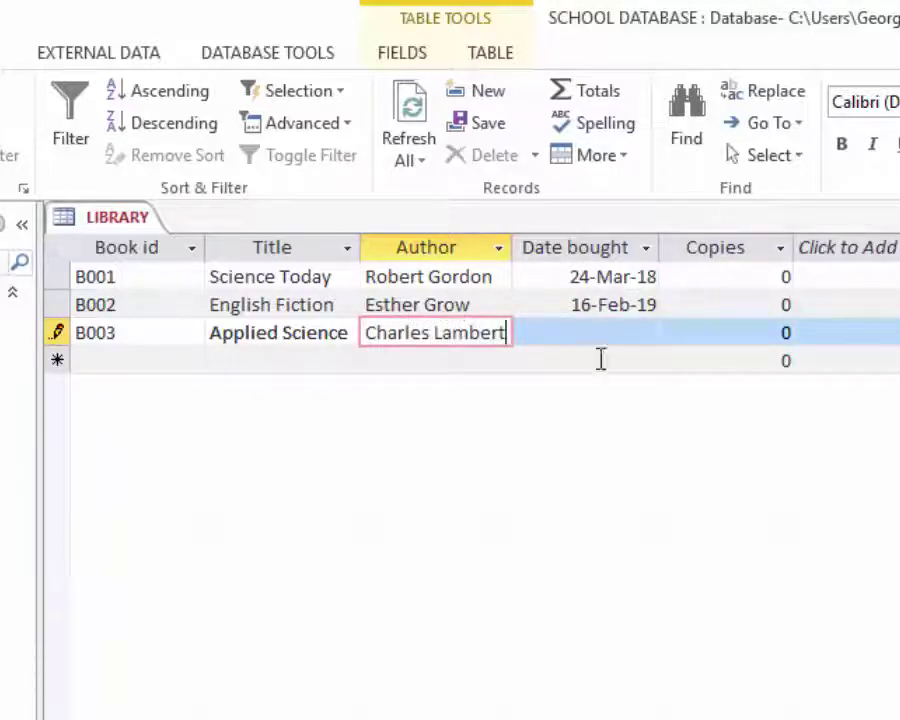
click(585, 333)
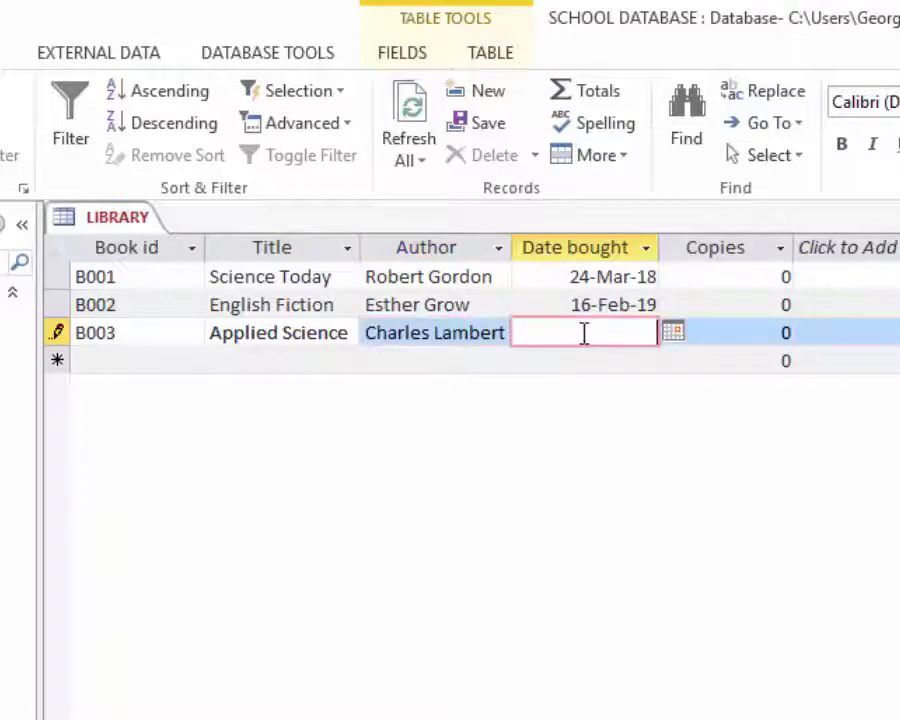
text(11-)
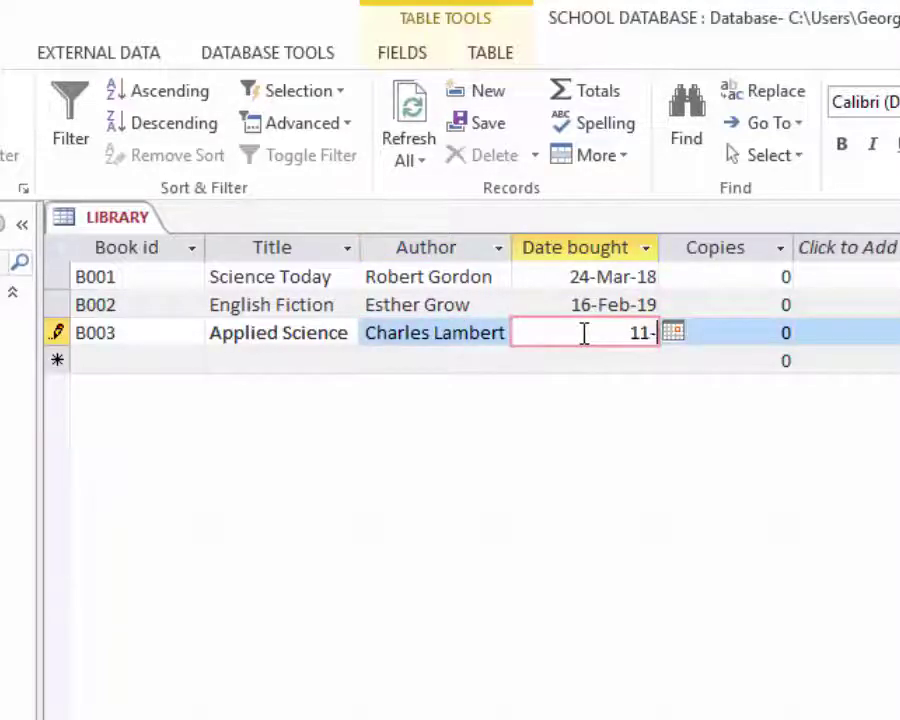
text(Jan)
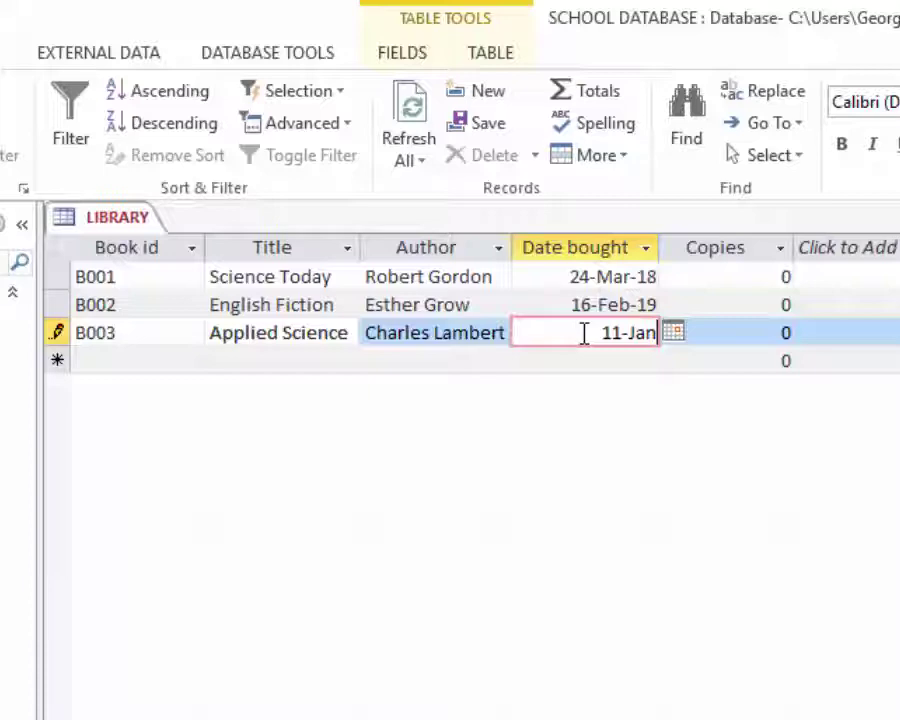
text(-20)
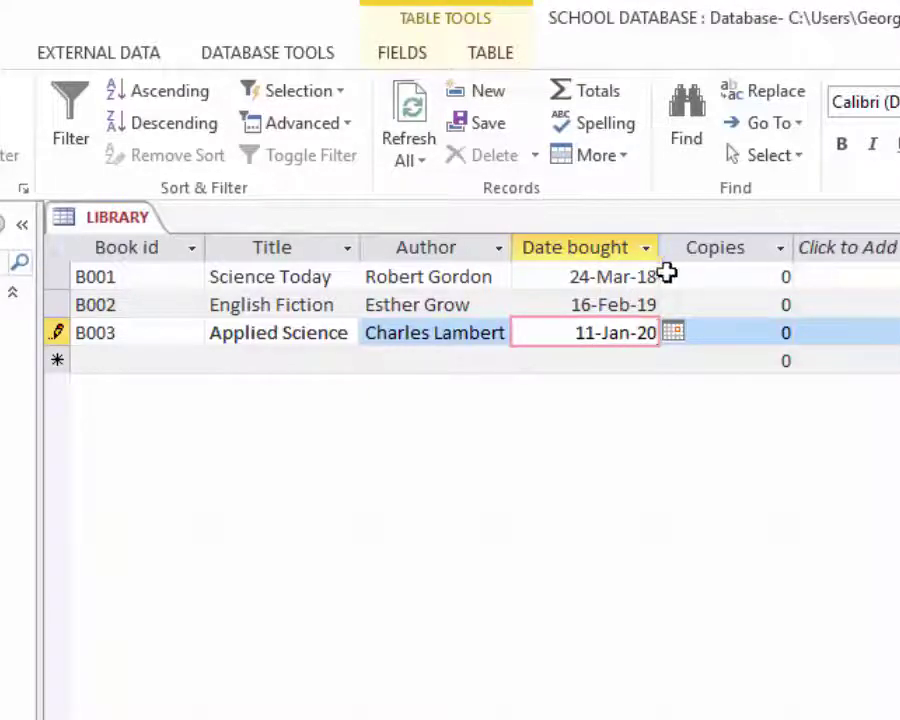
- Set Copies to 5, 15 and 10 for B001, B002 and B003
drag(760, 279, 843, 279)
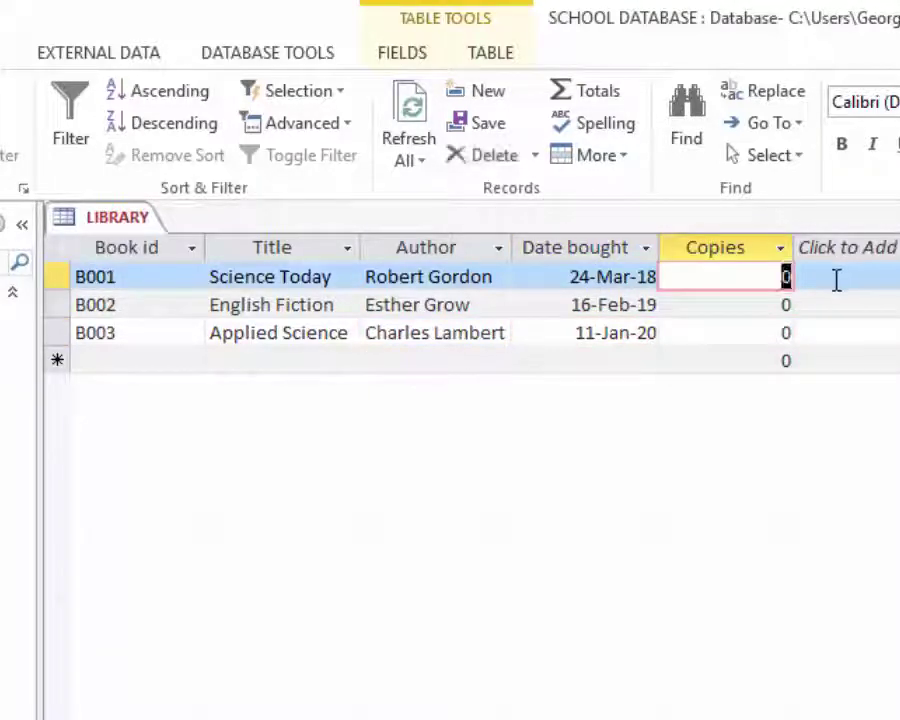
text(5)
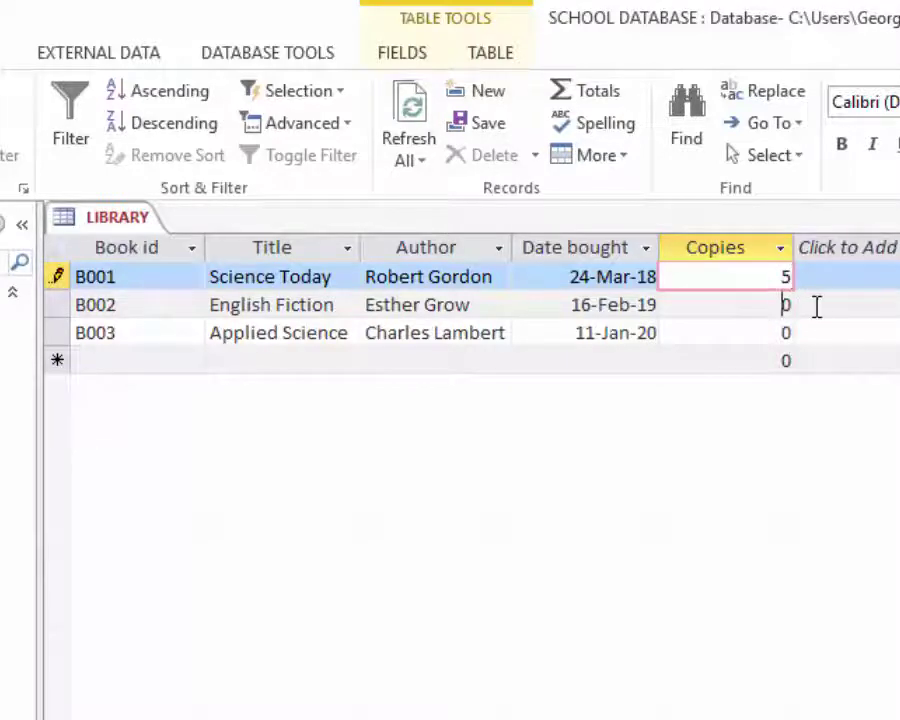
key(Down)
text(15)
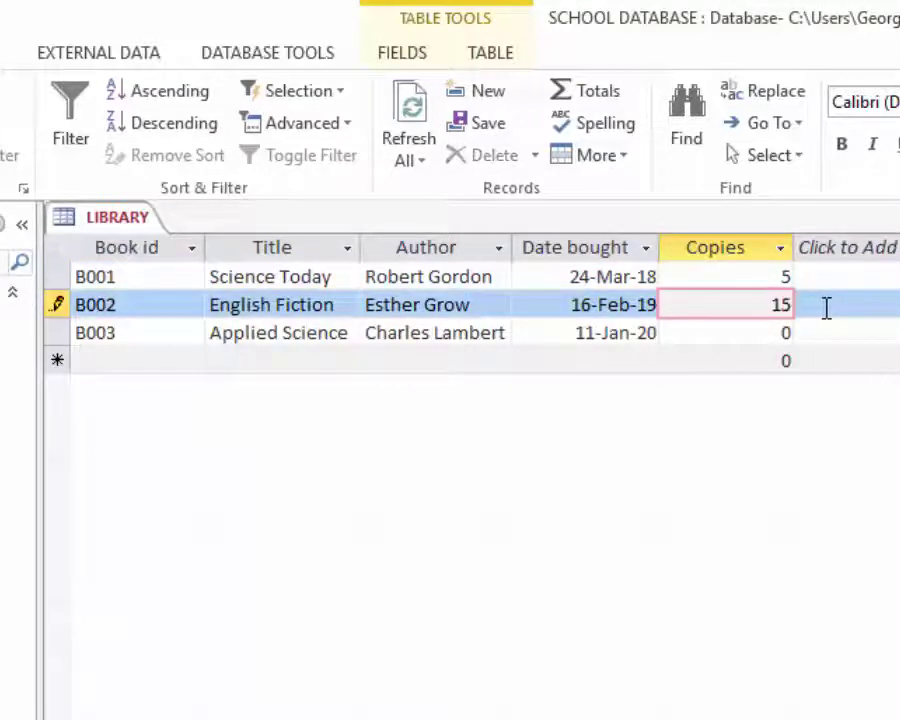
key(Down)
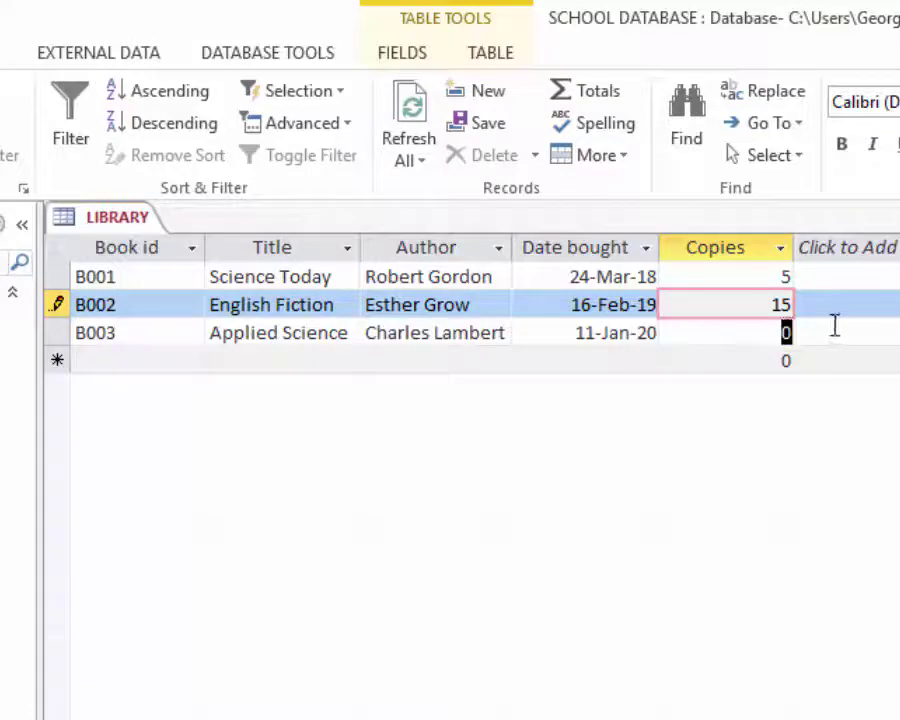
text(10)
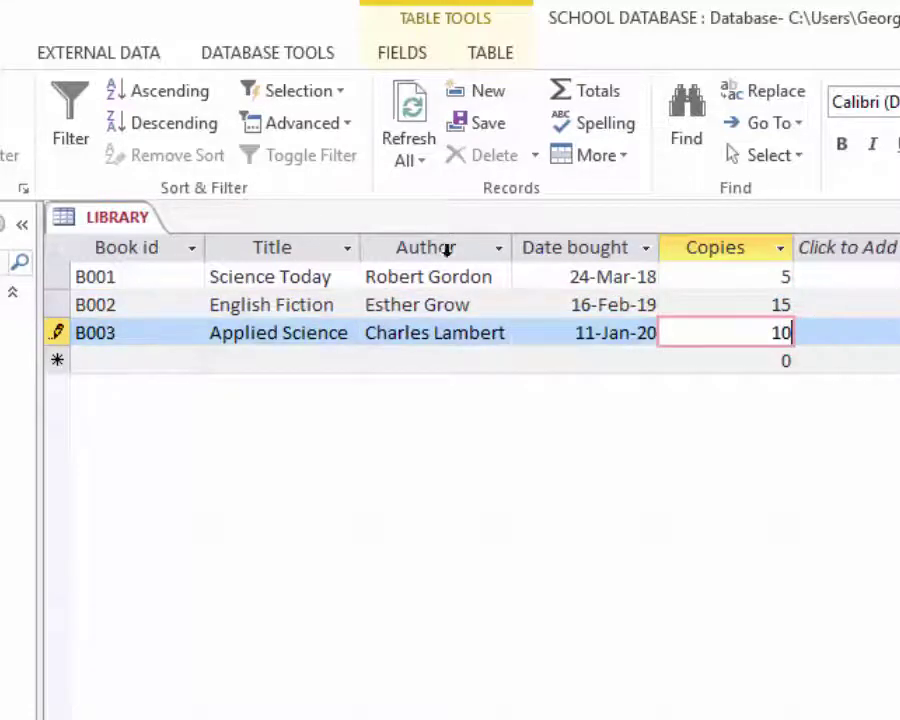
click(372, 277)
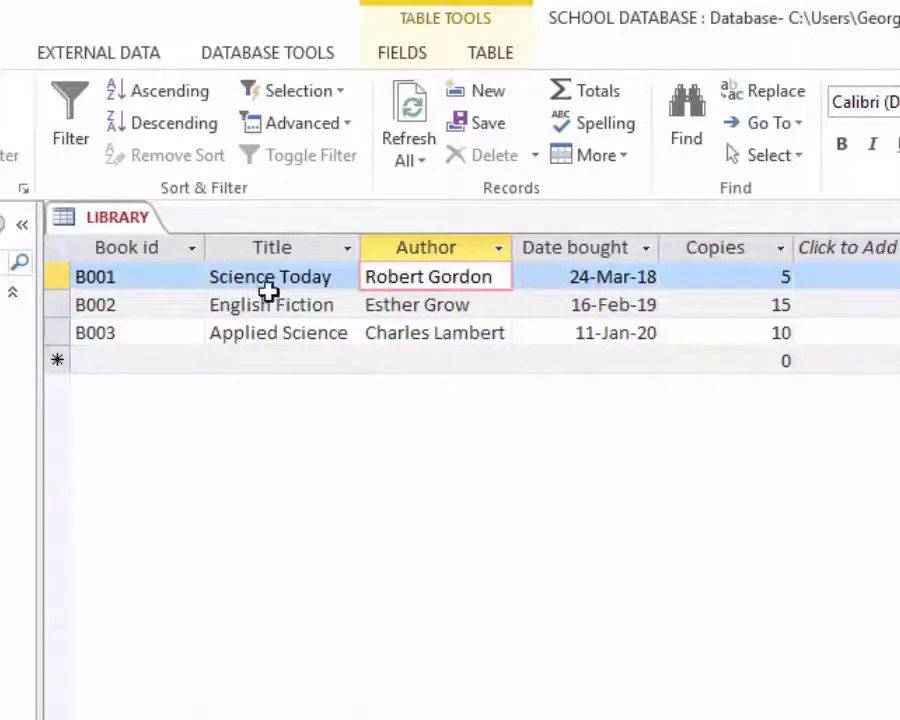
click(158, 280)
- Close the LIBRARY table saving its layout, then select LIBRARY and STUDENTS in the Navigation Pane
click(209, 352)
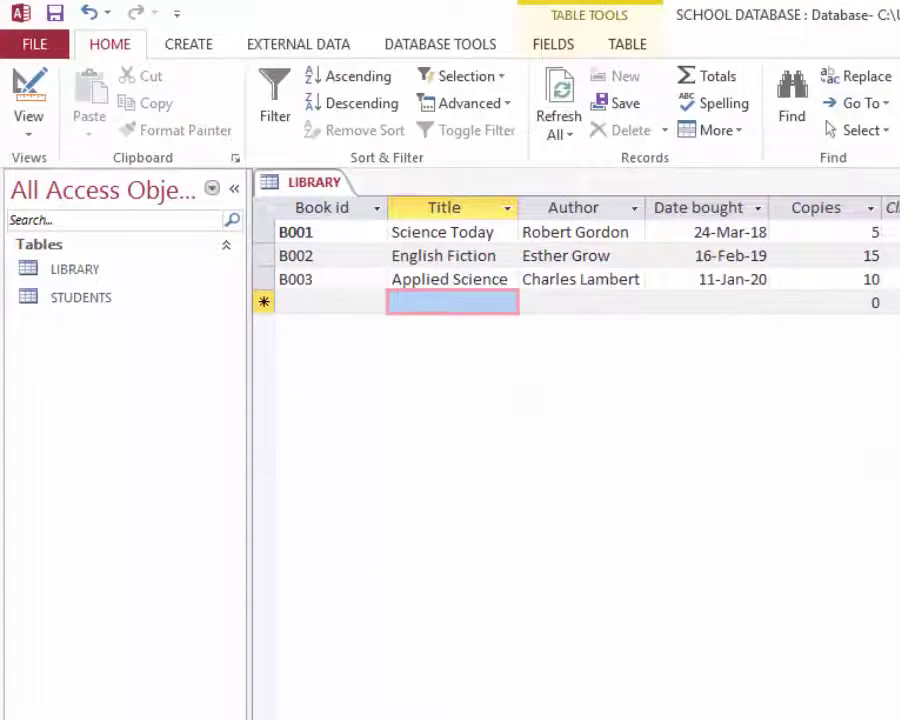
key(ctrl+w)
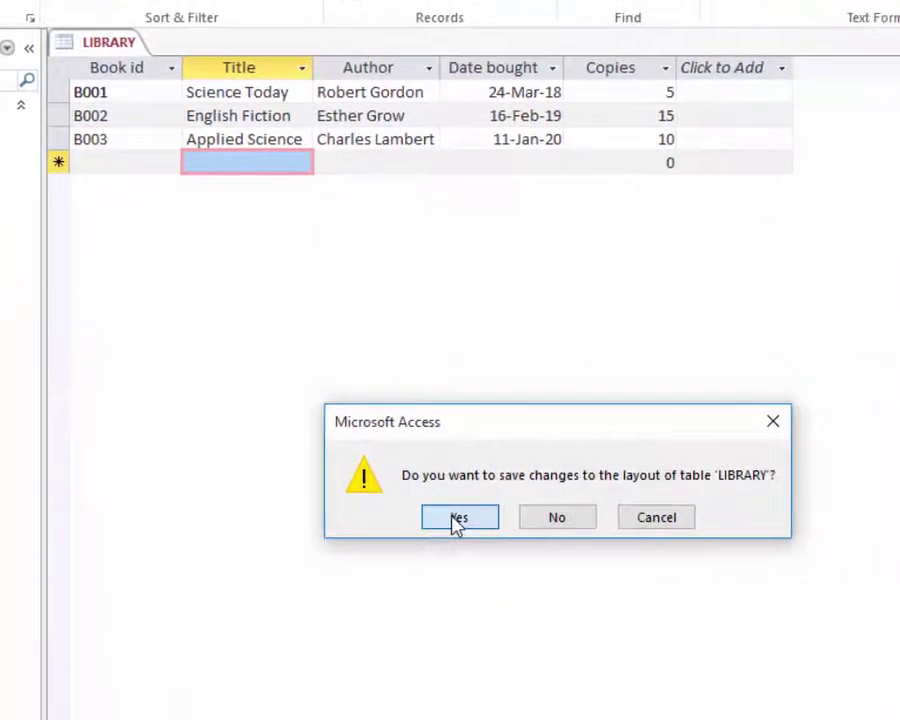
click(458, 518)
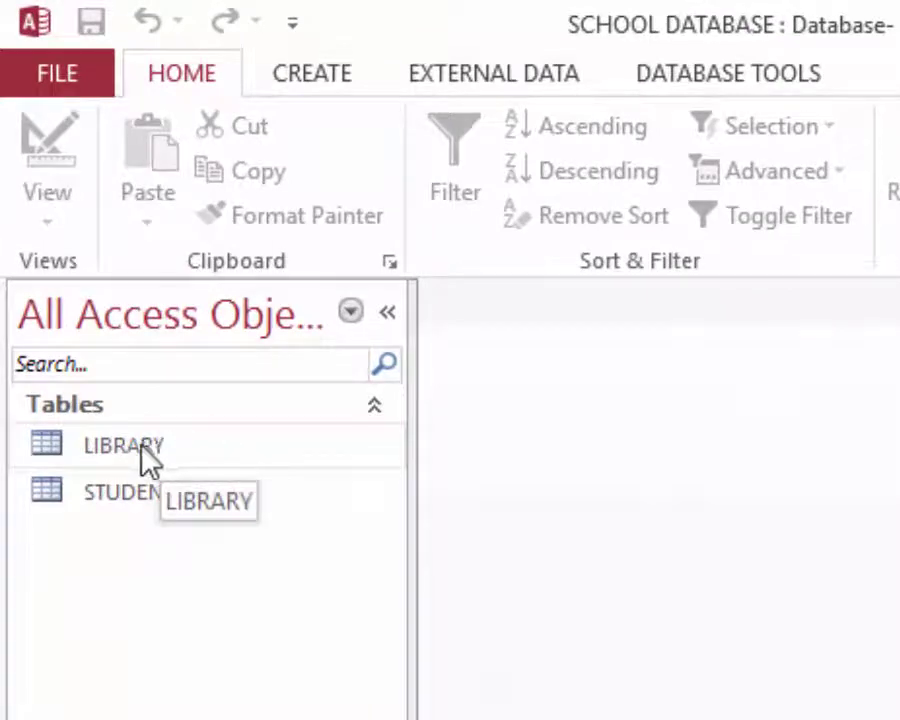
click(140, 447)
click(117, 489)
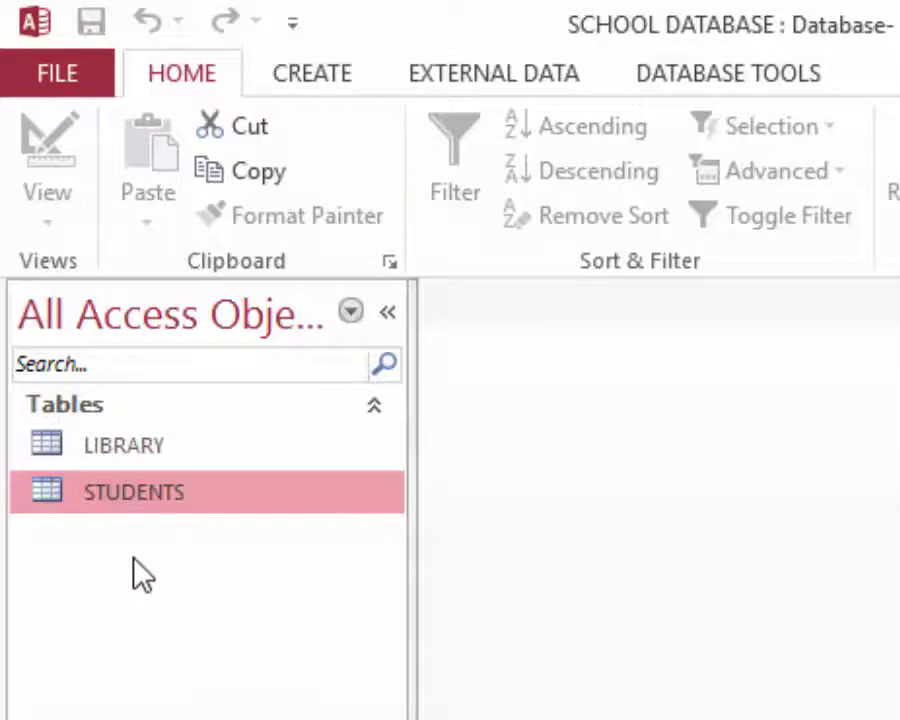
- Open the LIBRARY table and generate an automatic report from it via Create > Report
click(127, 451)
double_click(127, 451)
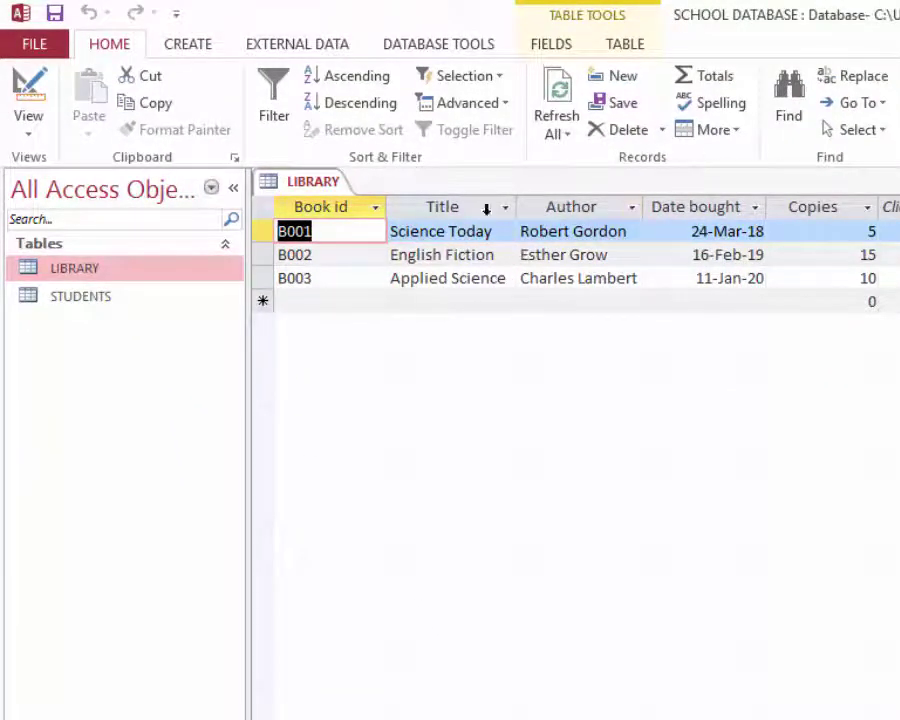
click(188, 47)
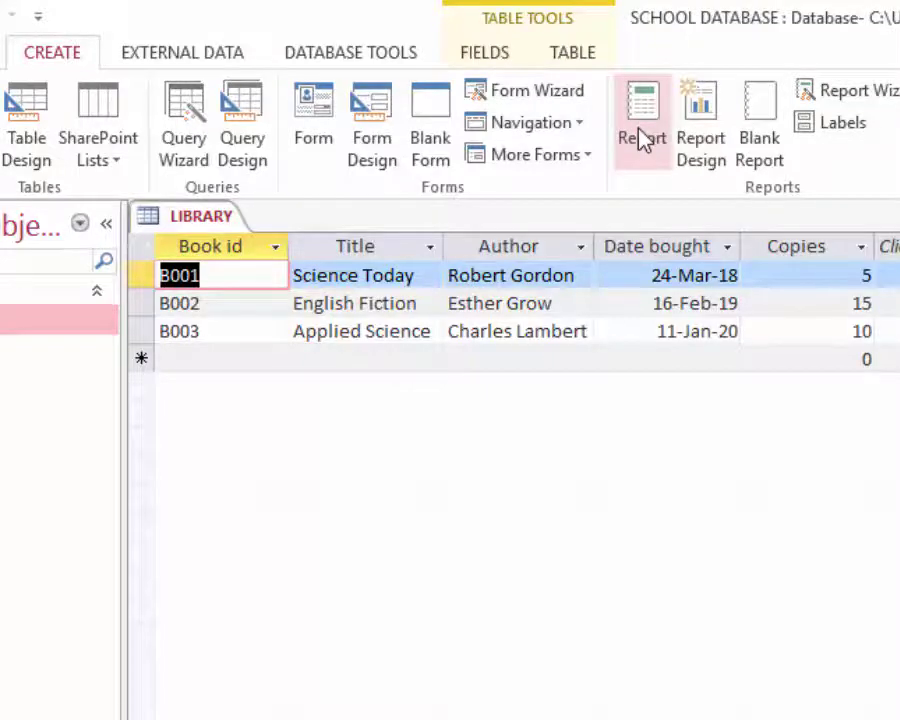
click(641, 138)
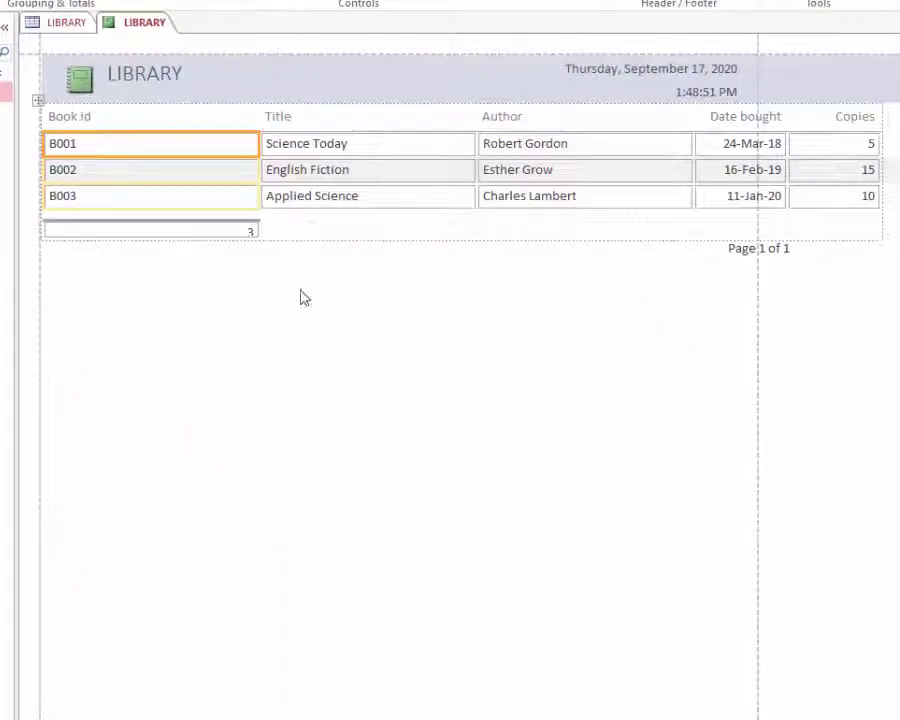
- Narrow the Book id, Title and Author columns of the LIBRARY report
drag(257, 141, 108, 144)
click(268, 145)
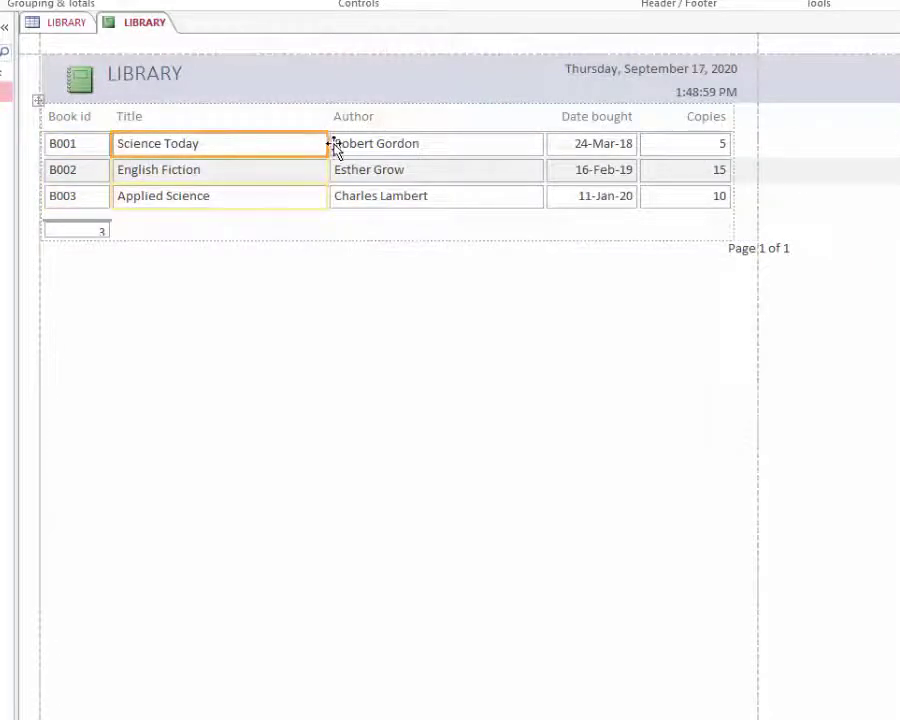
drag(326, 143, 276, 145)
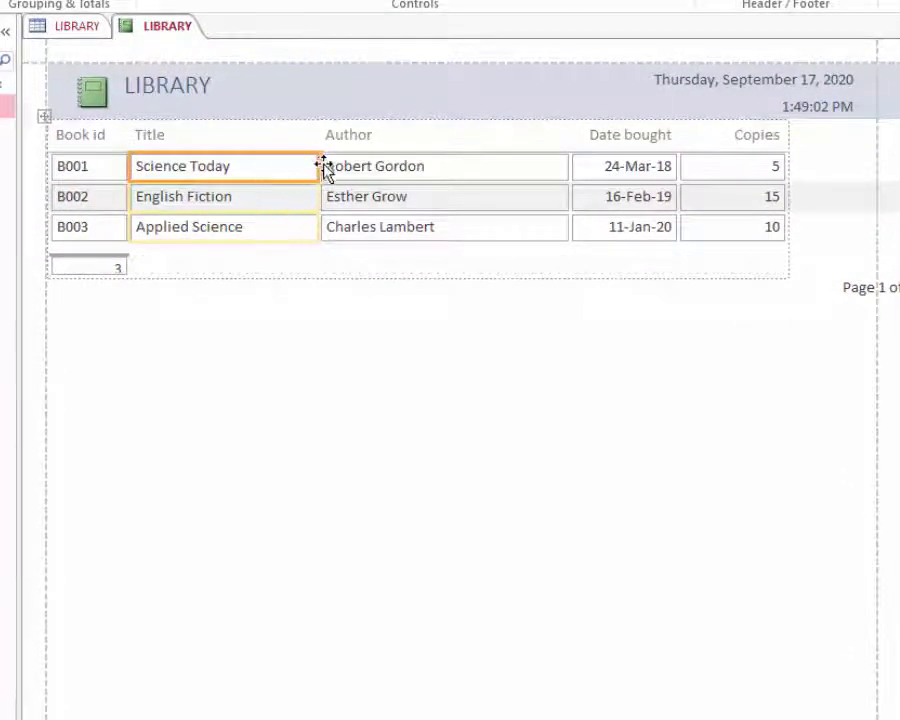
click(452, 169)
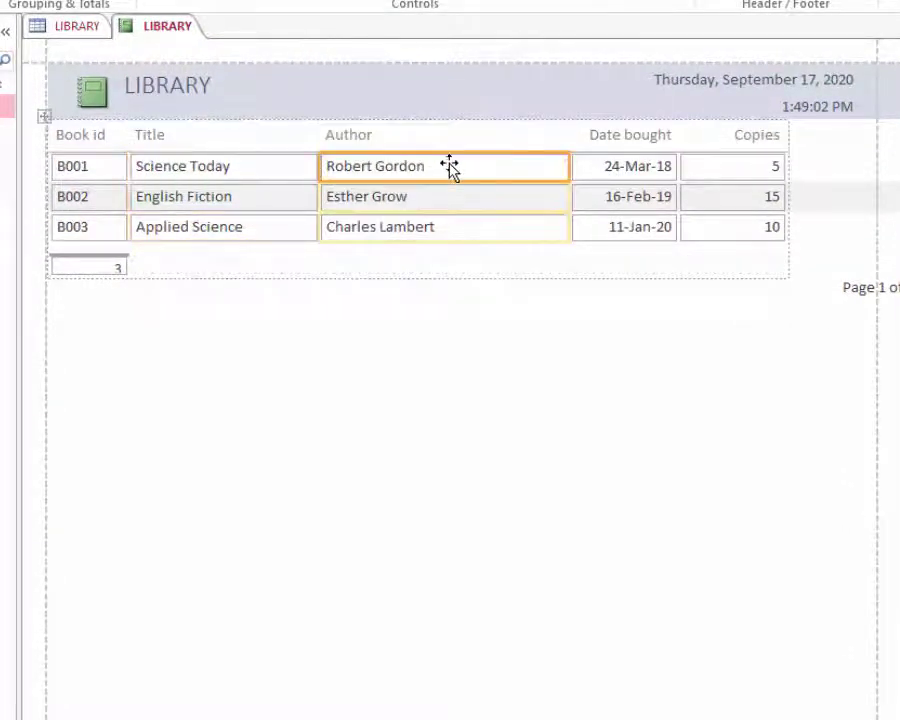
click(568, 170)
drag(568, 170, 506, 173)
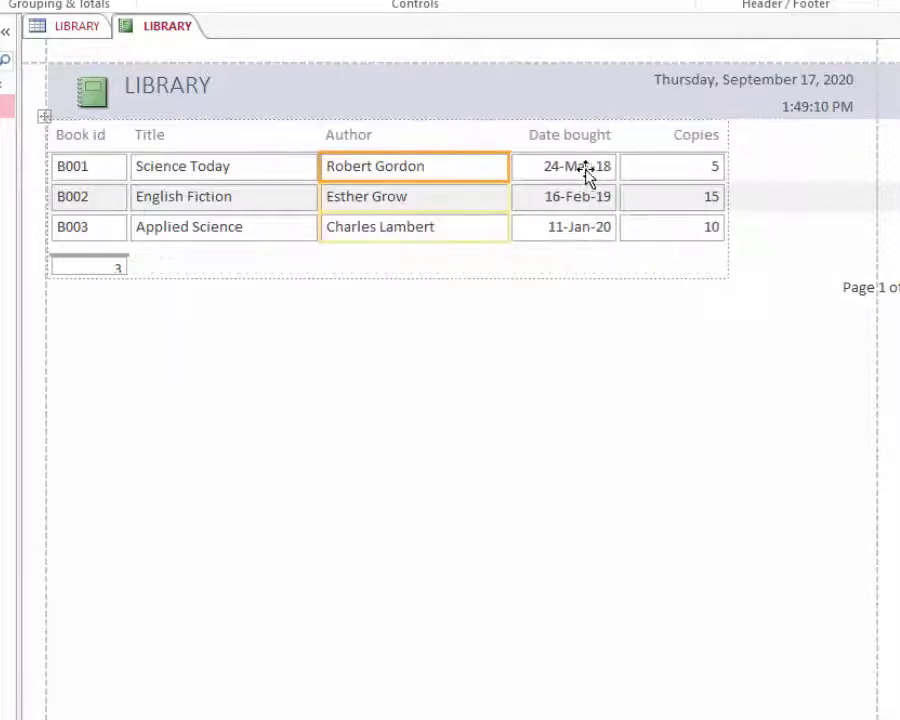
click(584, 177)
click(676, 176)
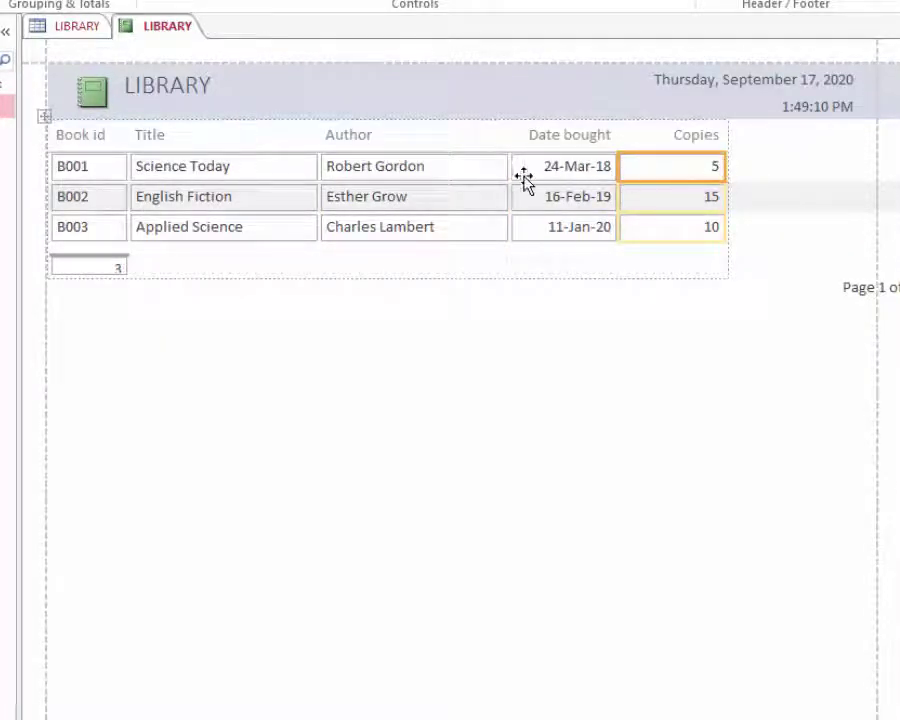
click(795, 165)
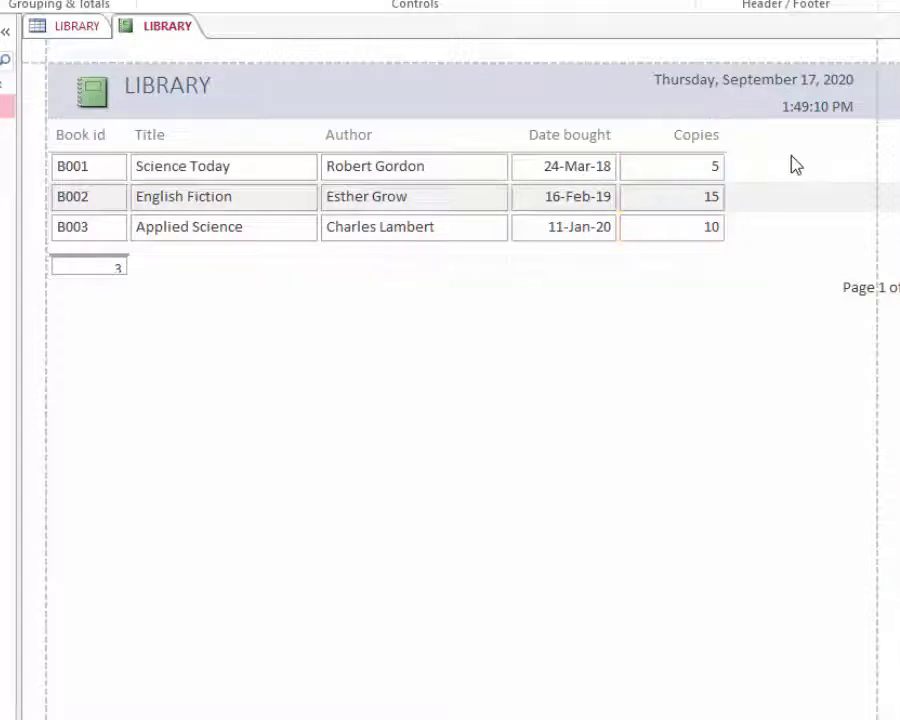
- Move and narrow the 'Page 1 of 1' box and make the record count box taller
click(857, 289)
drag(840, 288, 727, 291)
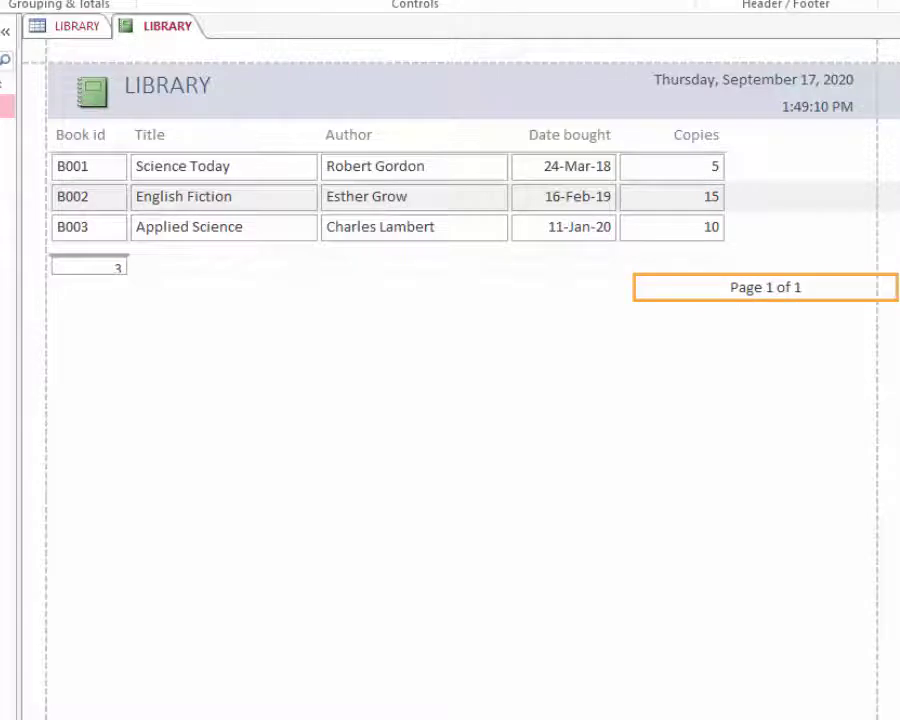
key(Left)
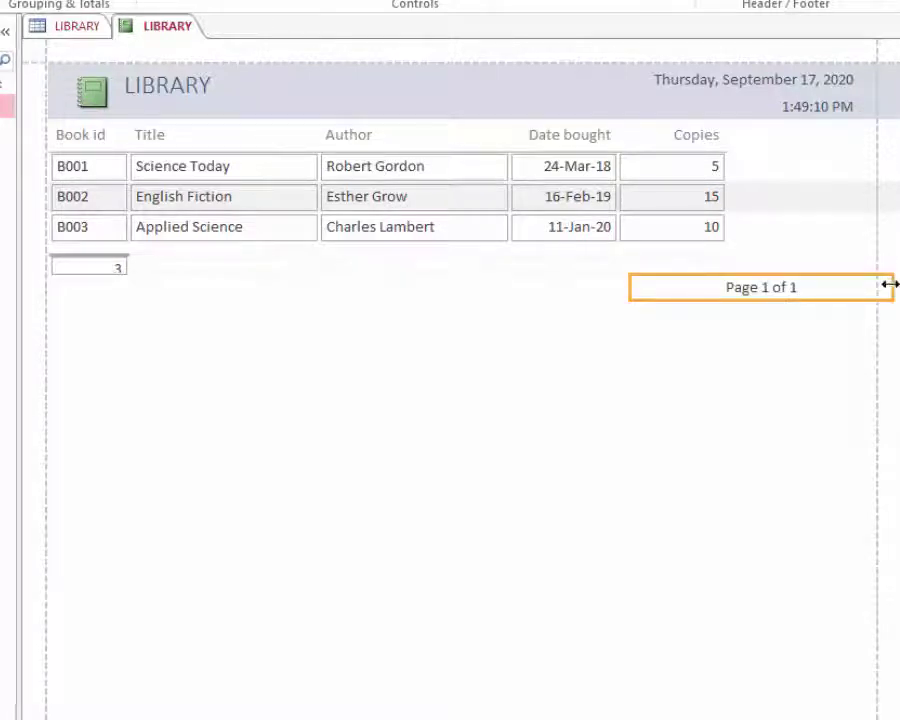
drag(890, 284, 853, 287)
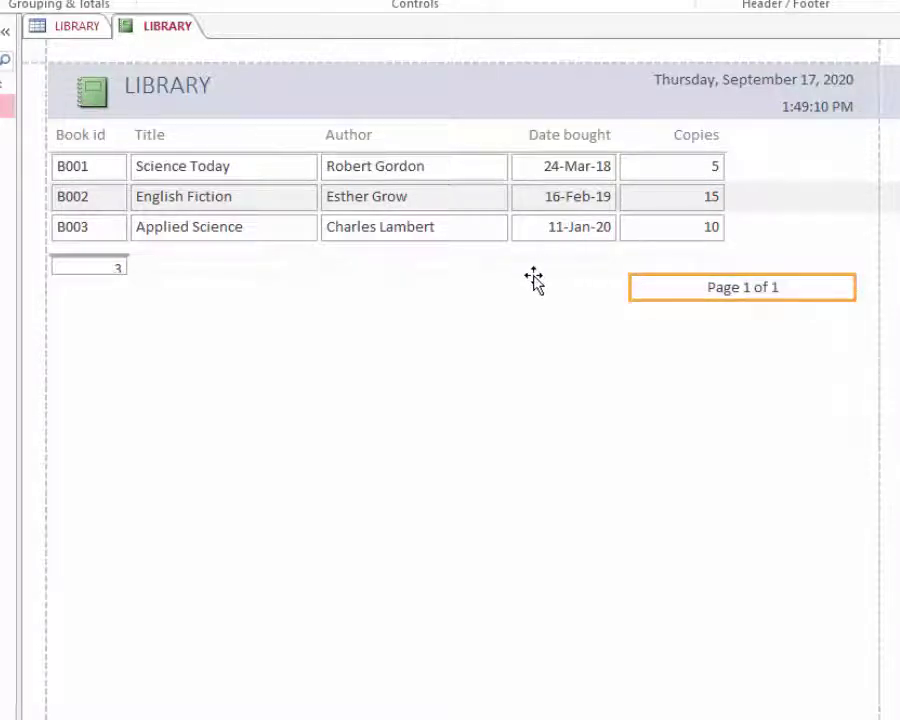
click(90, 268)
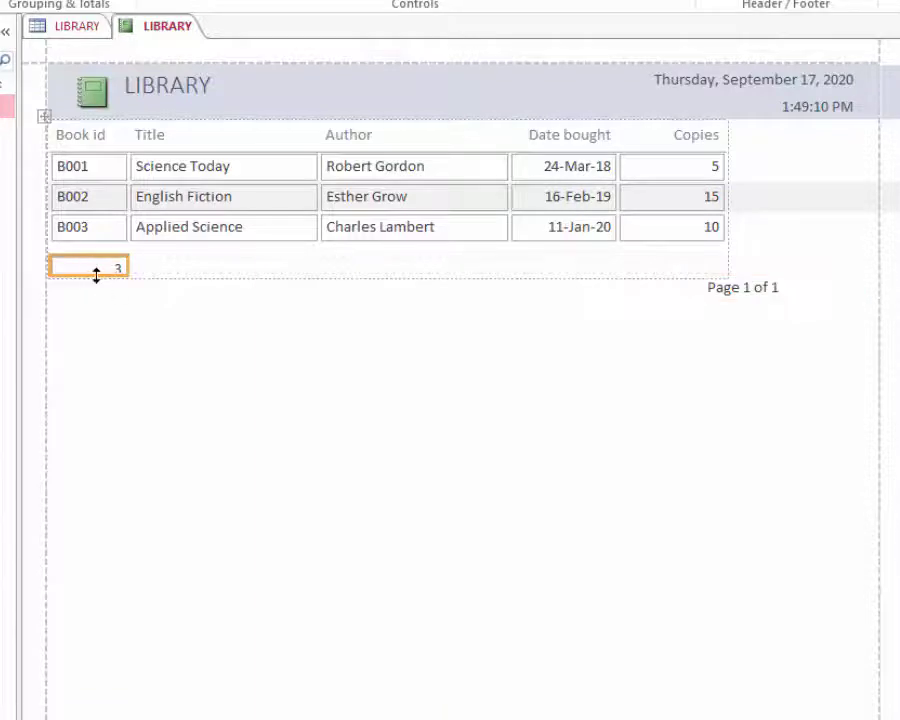
drag(96, 275, 96, 281)
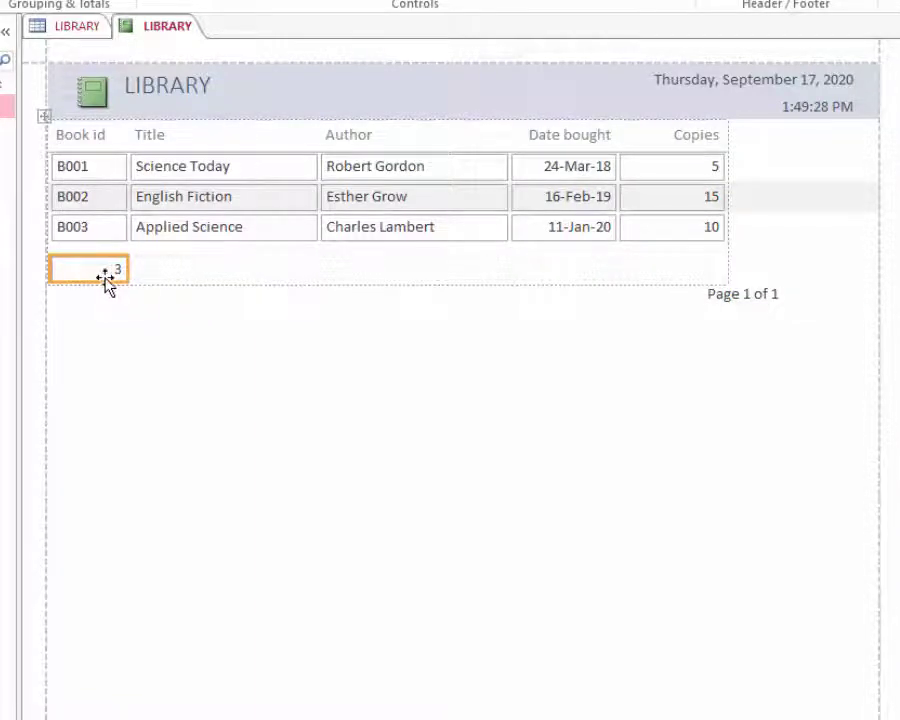
click(368, 318)
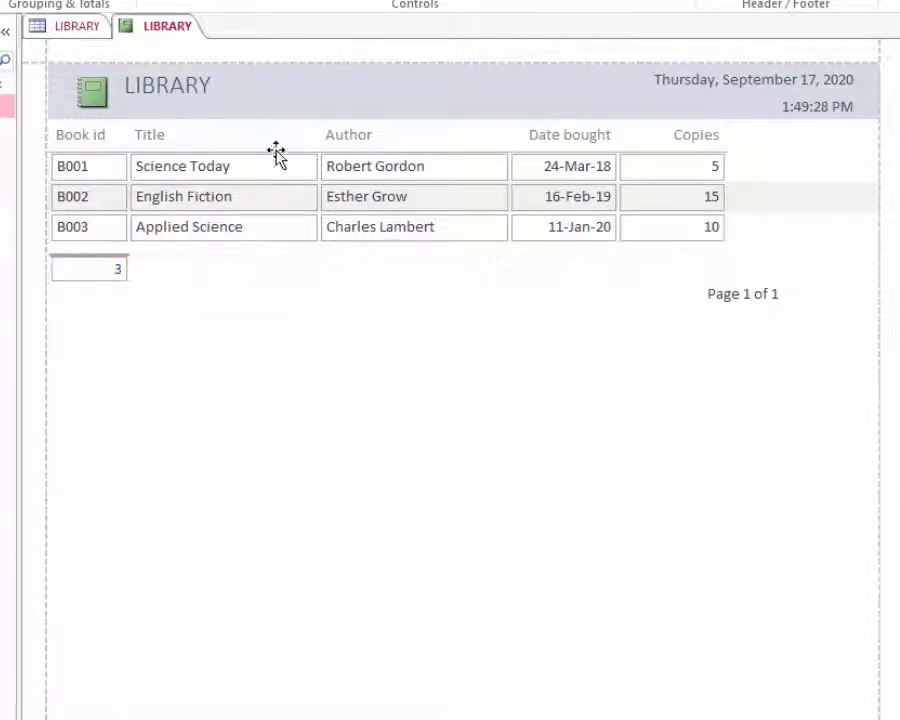
- Change the report title from LIBRARY to 'Libray Books'
click(195, 95)
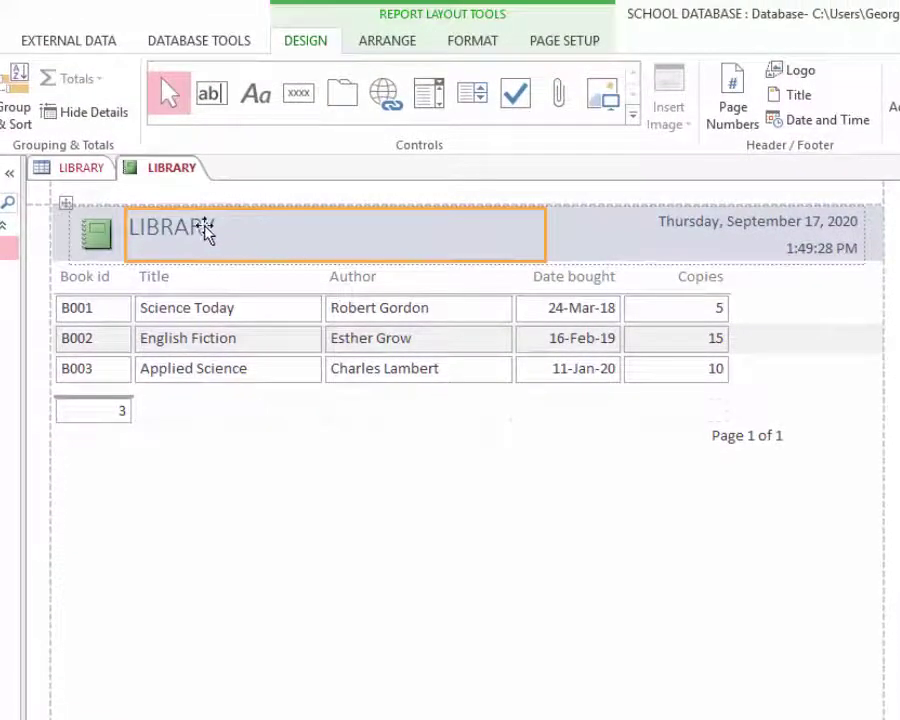
click(212, 226)
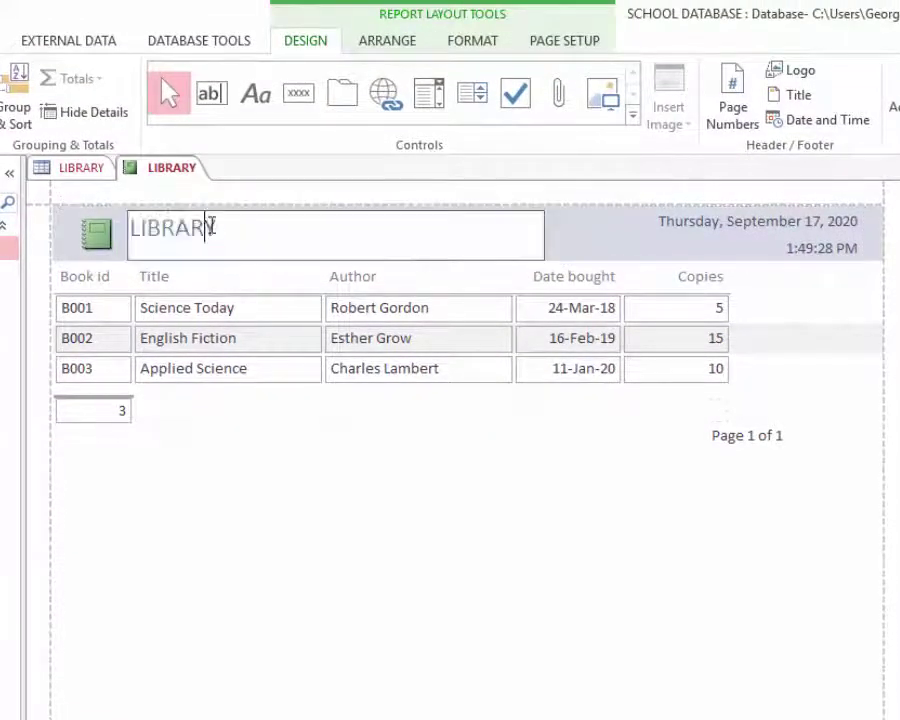
double_click(243, 225)
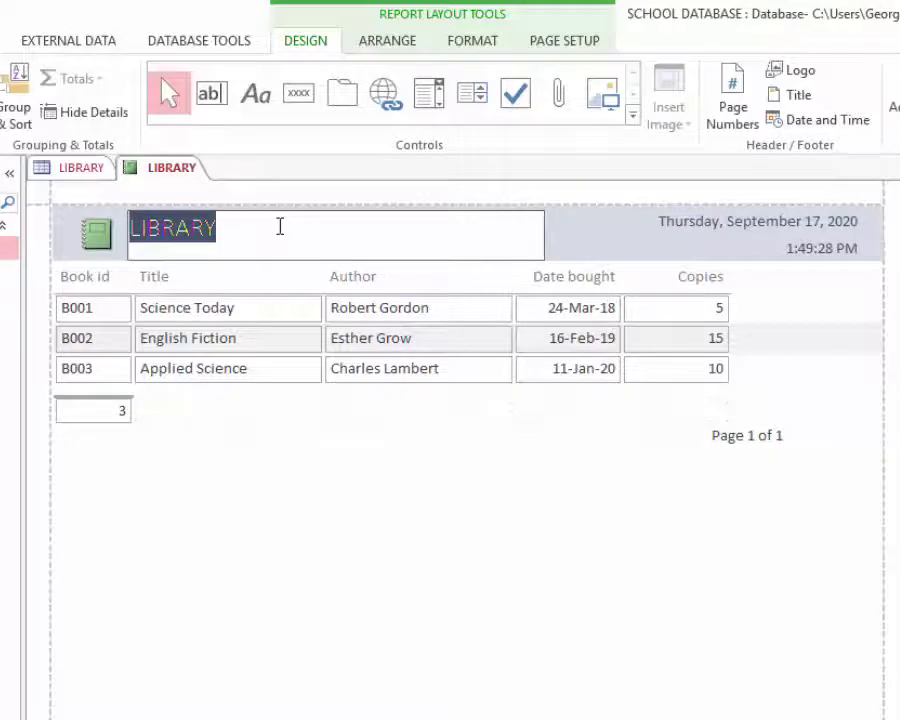
text(Libt)
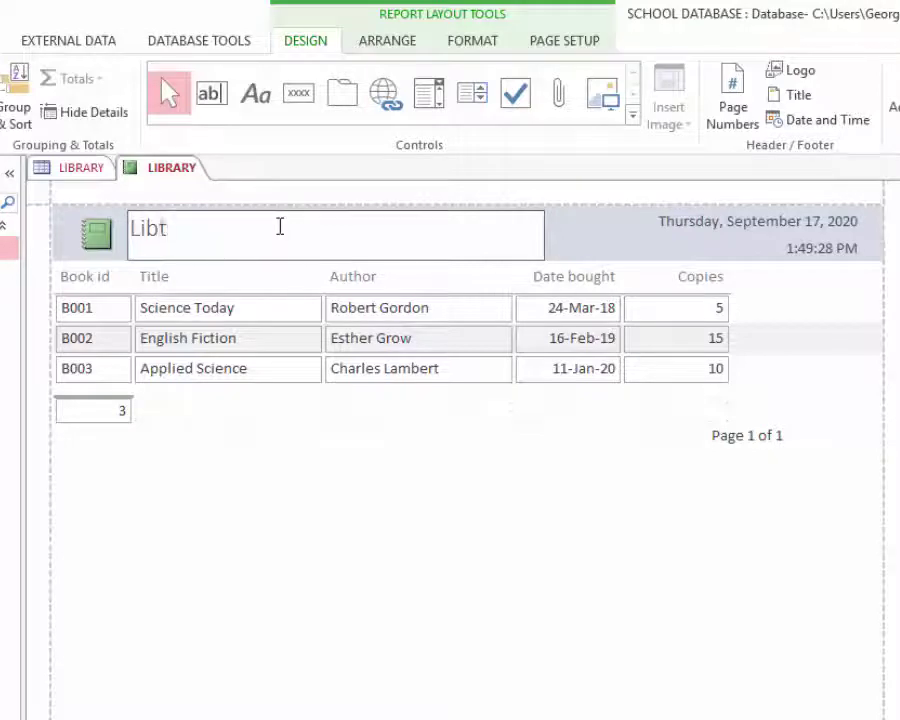
key(BackSpace)
text(ra)
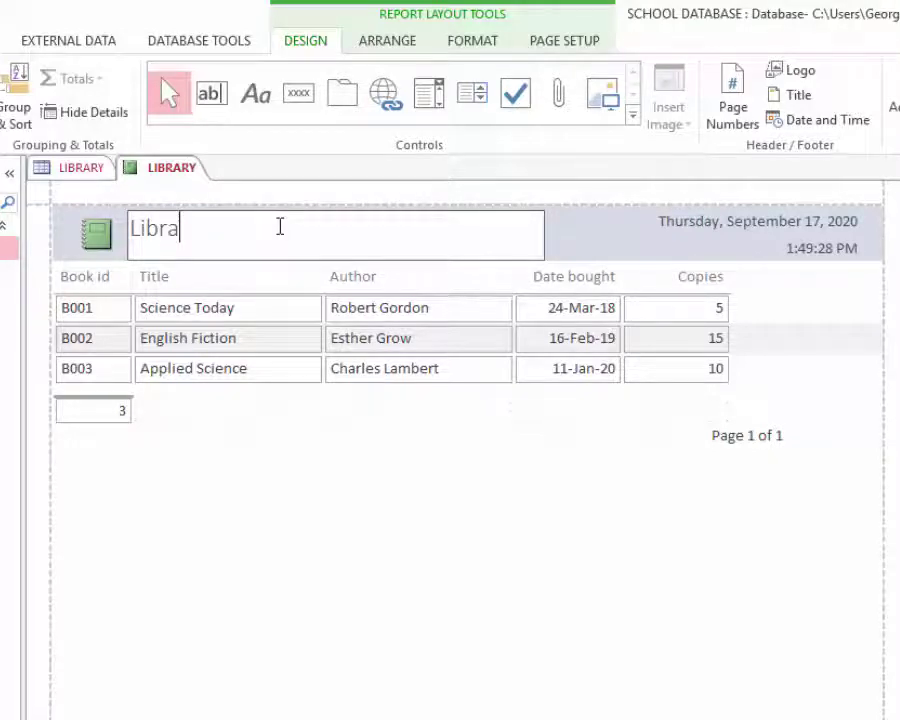
text(y Books)
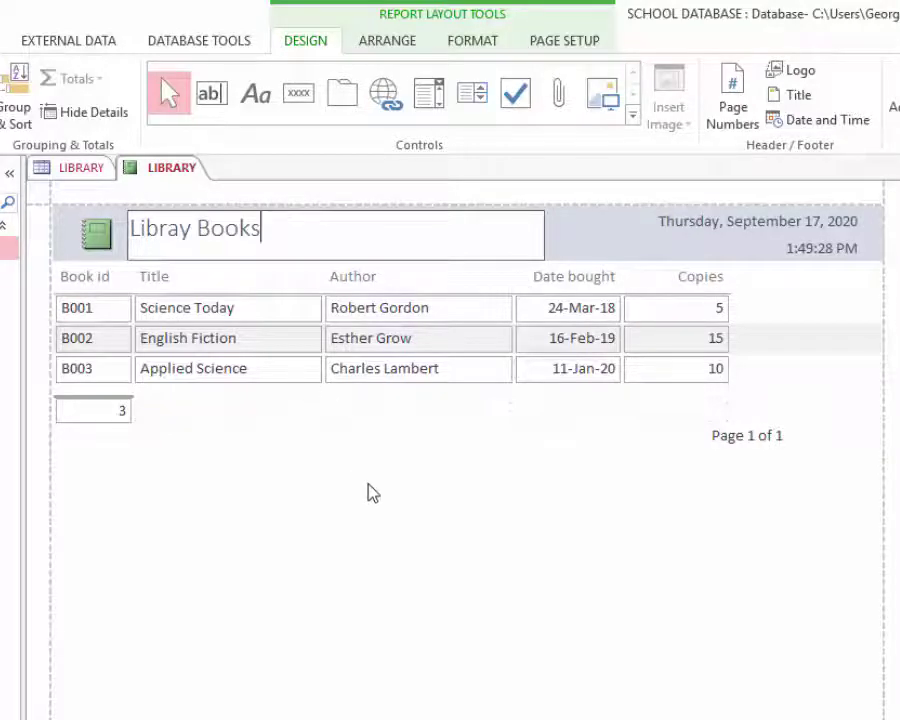
click(367, 490)
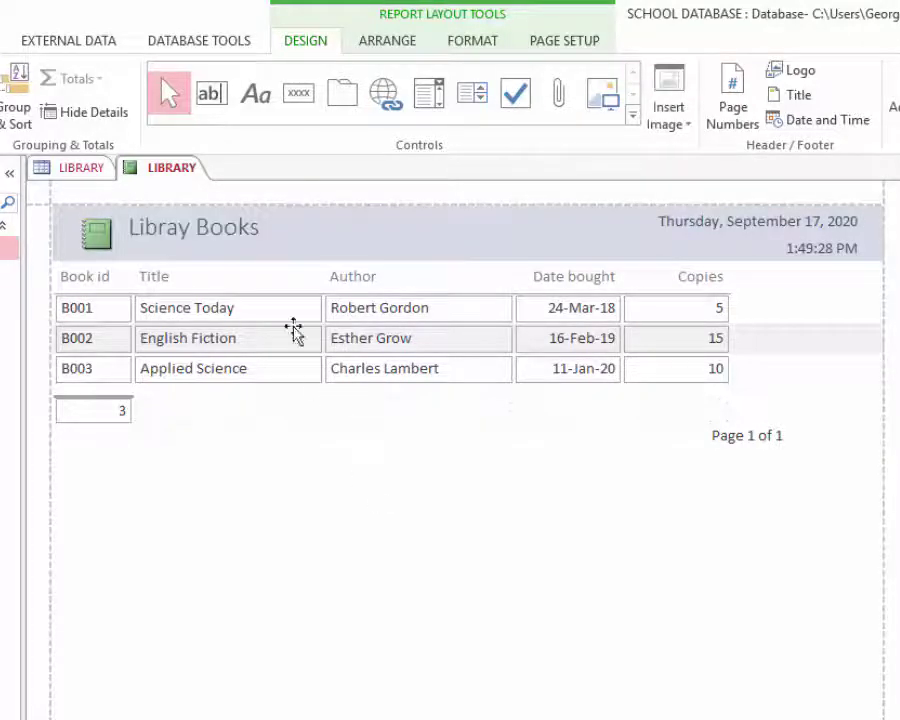
- Make the report title red and bold
click(222, 230)
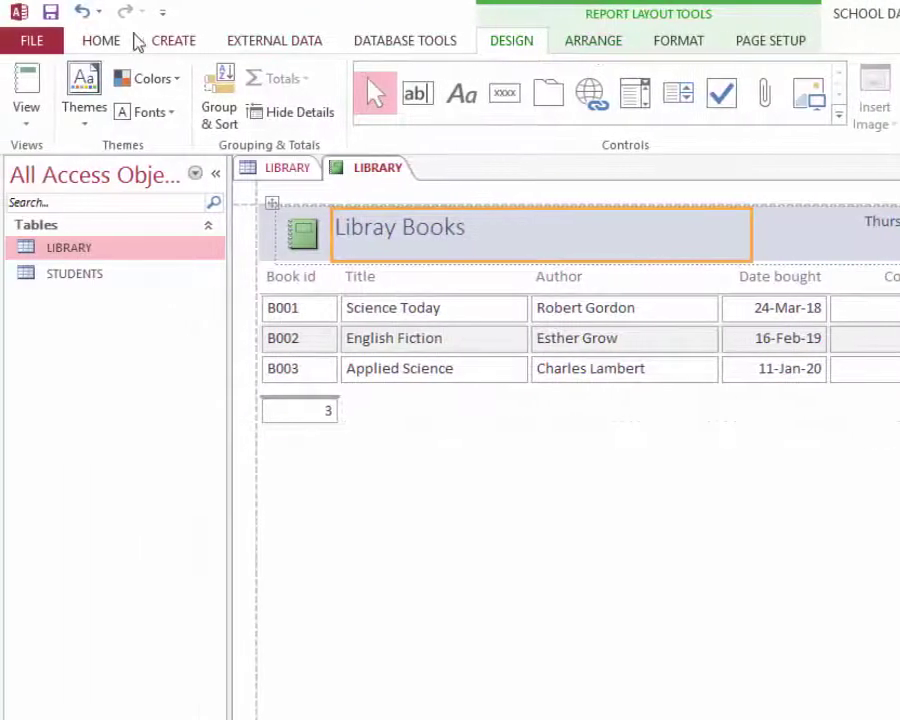
click(106, 42)
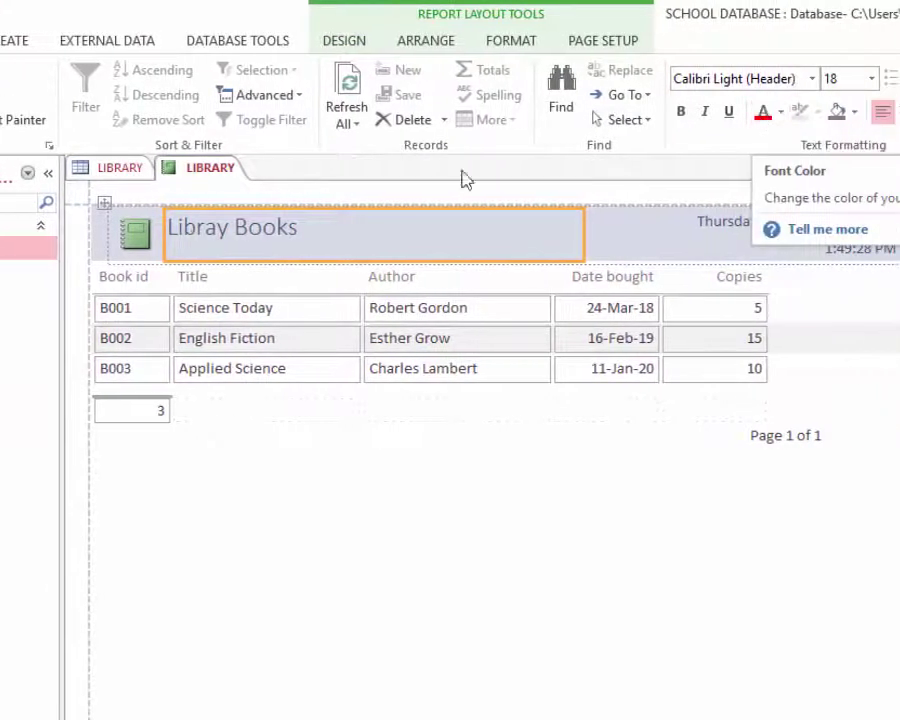
click(759, 116)
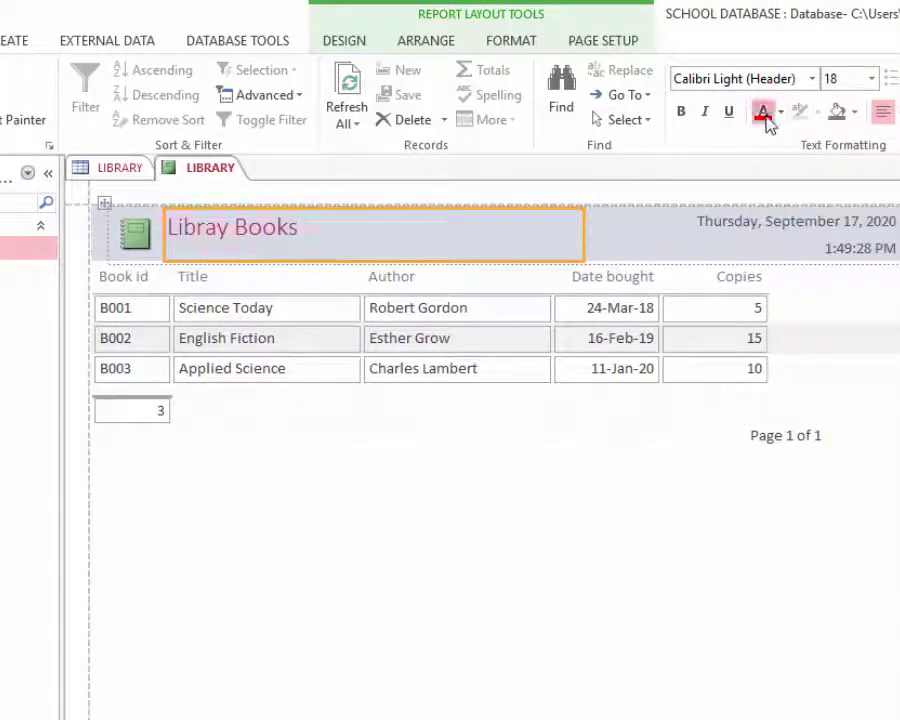
click(681, 113)
click(368, 460)
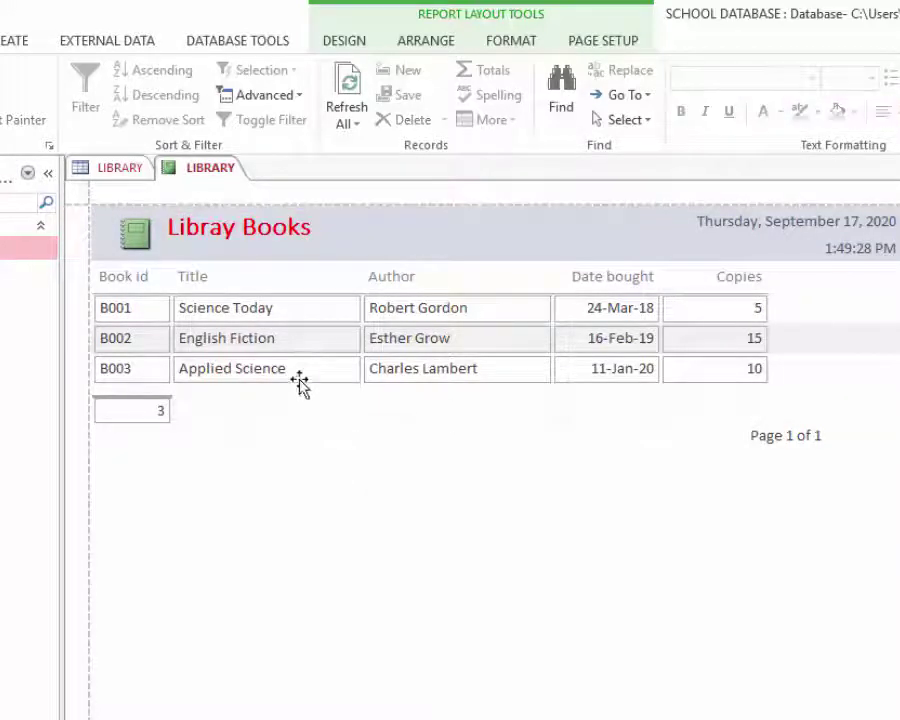
- Make the Book id, Title, Author, Date bought and Copies headings dark blue and bold
click(130, 280)
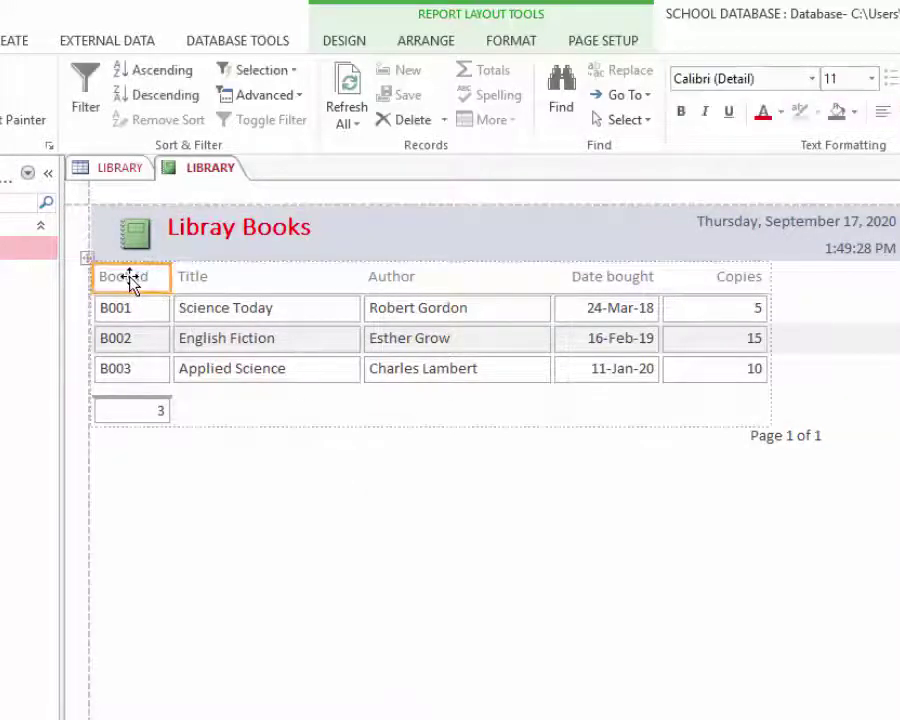
click(200, 284)
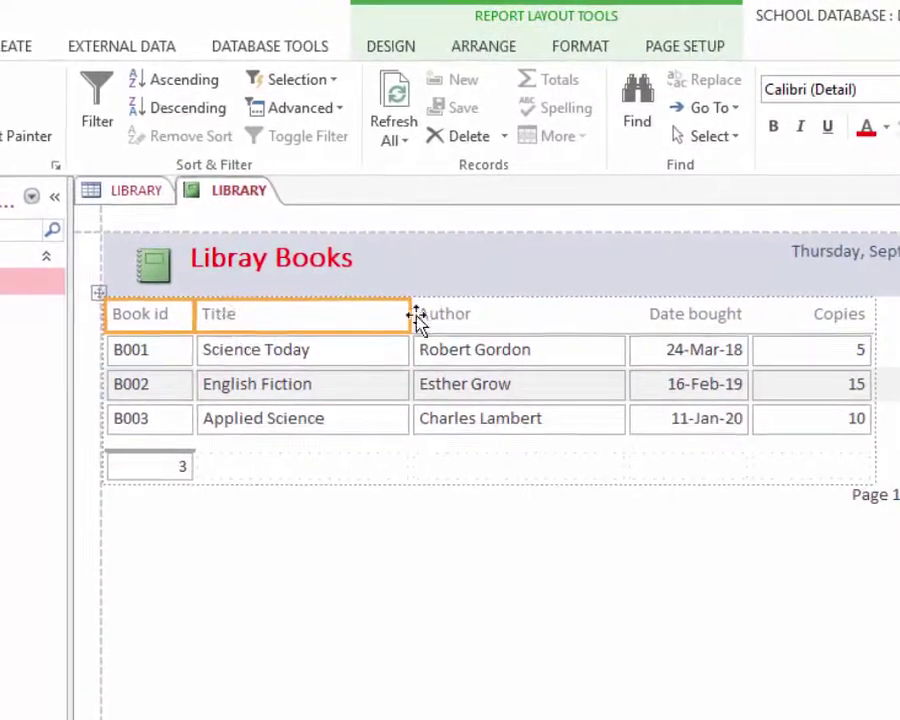
shift+click(450, 316)
shift+click(683, 316)
shift+click(838, 316)
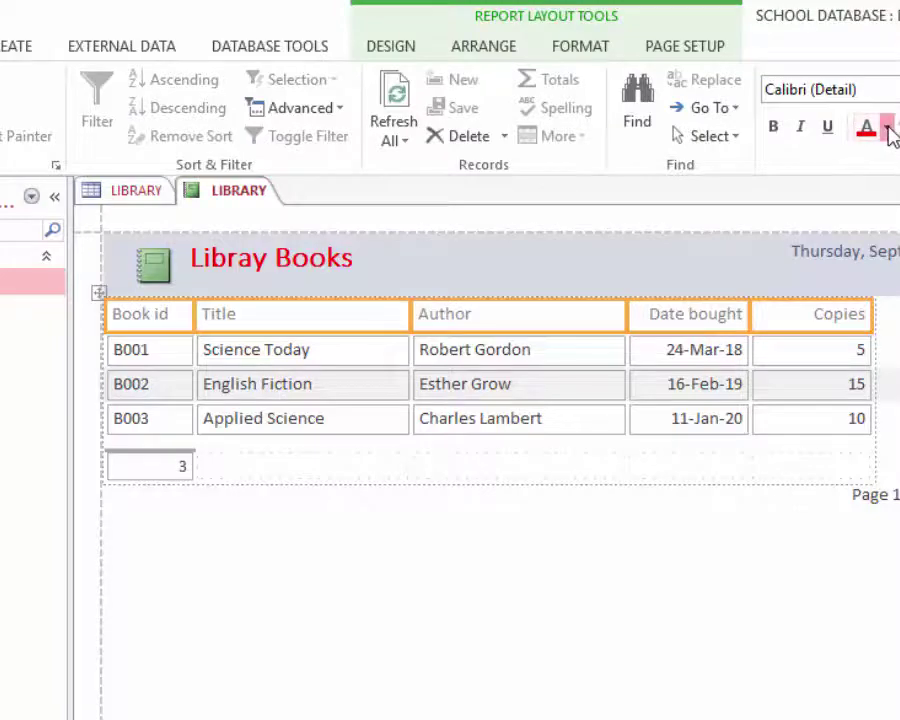
click(890, 135)
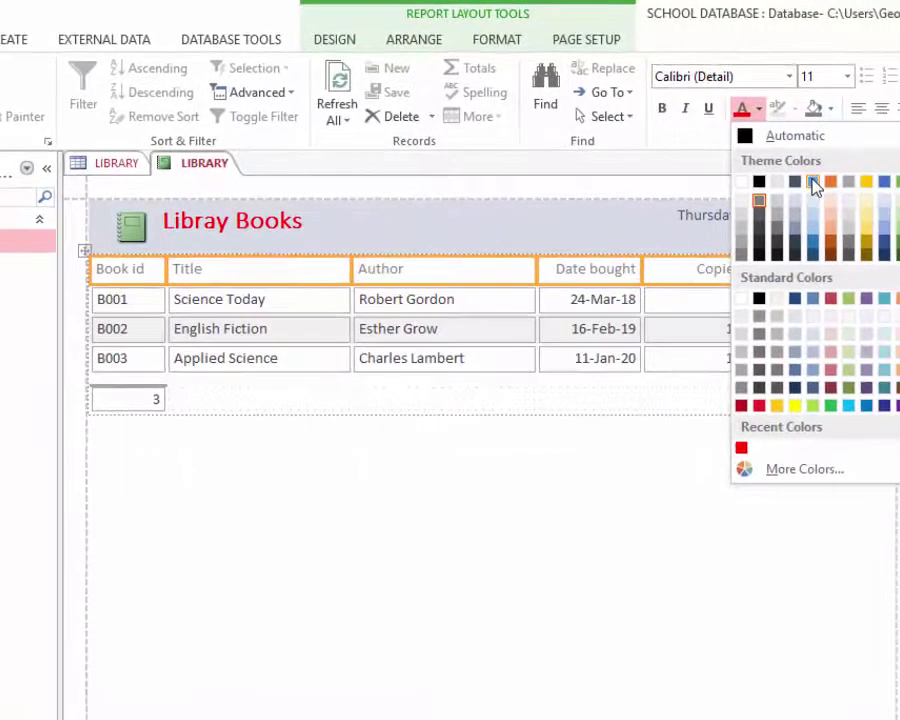
click(887, 406)
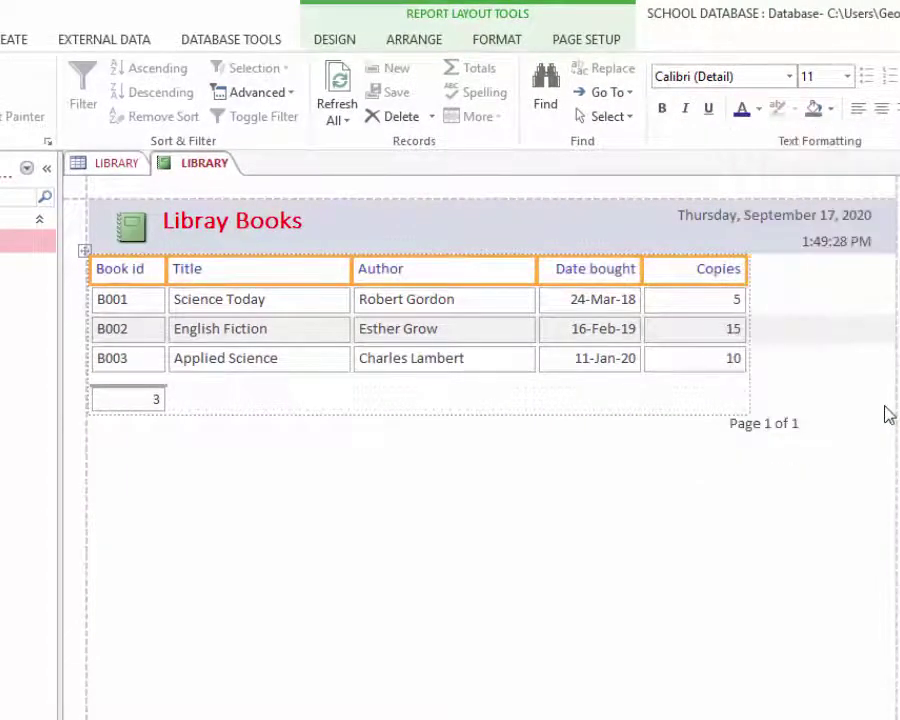
click(662, 108)
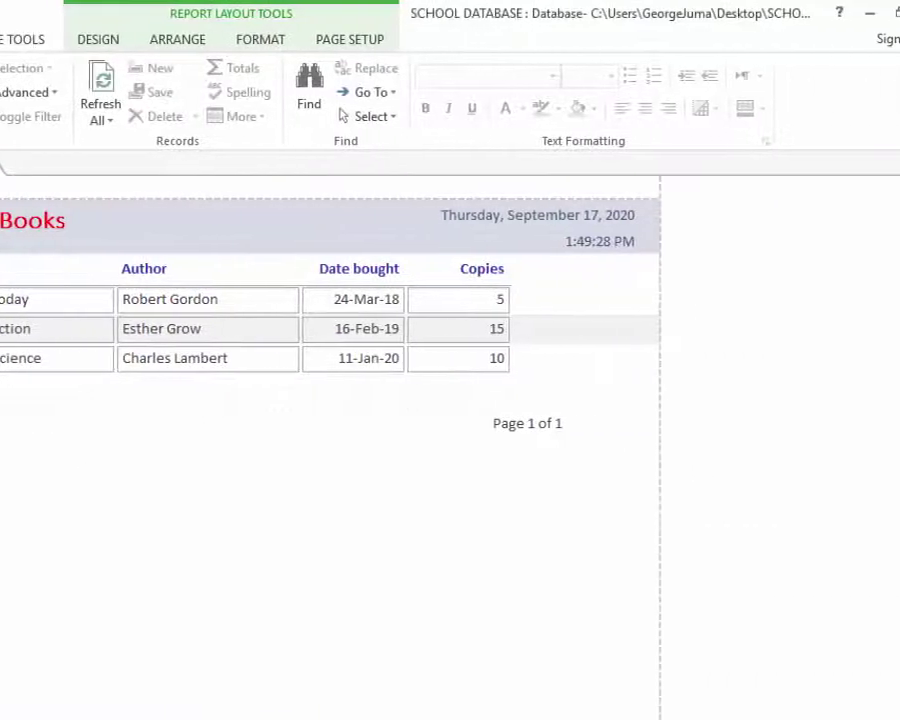
- Close the report, saving its design under the name 'Library Report'
click(888, 167)
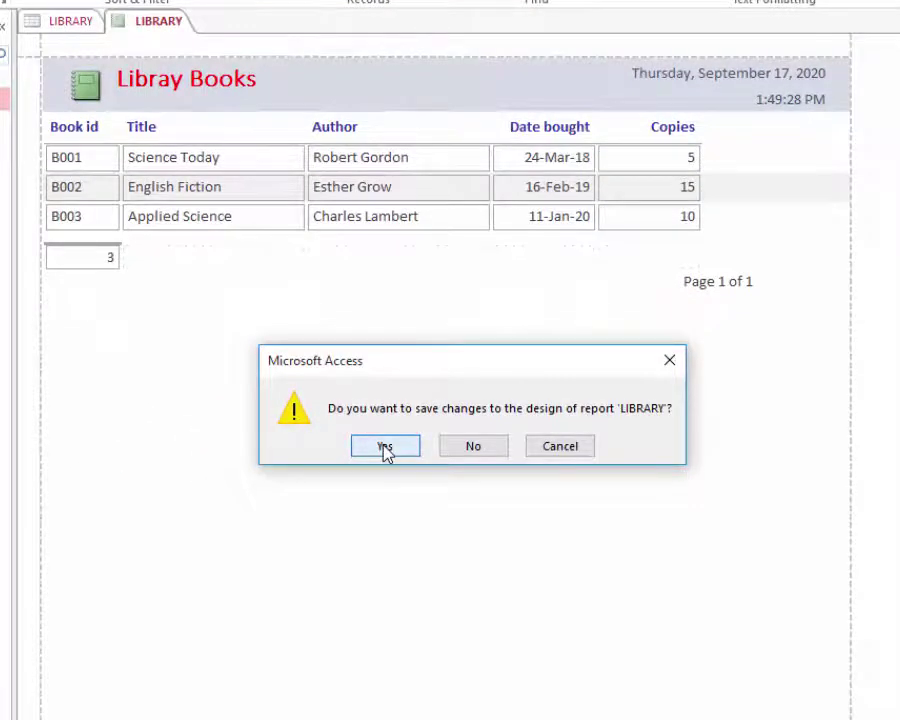
click(385, 448)
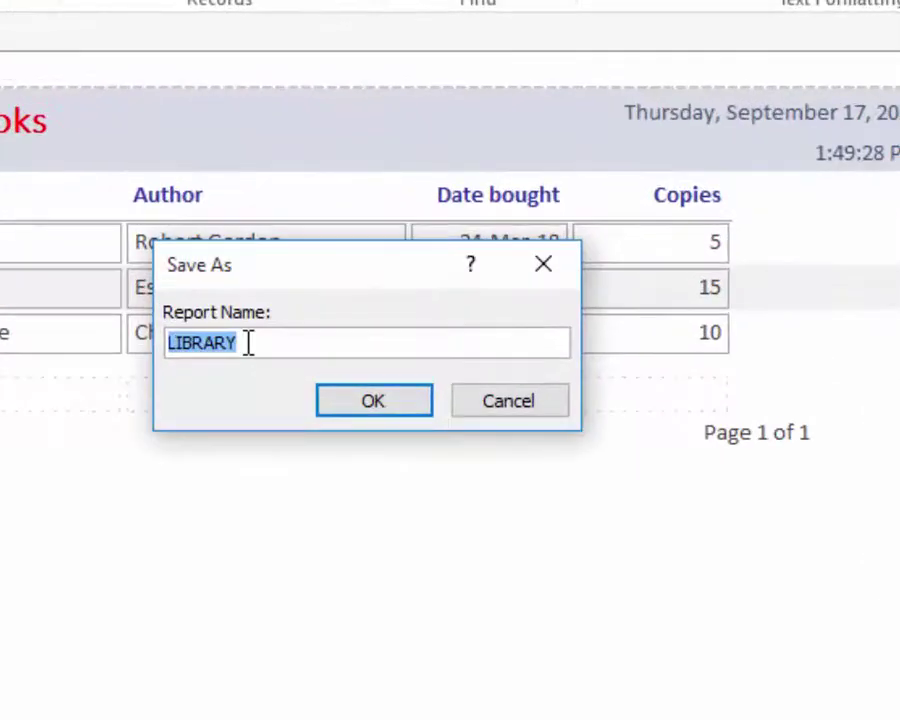
click(334, 344)
double_click(206, 340)
text(Library Report)
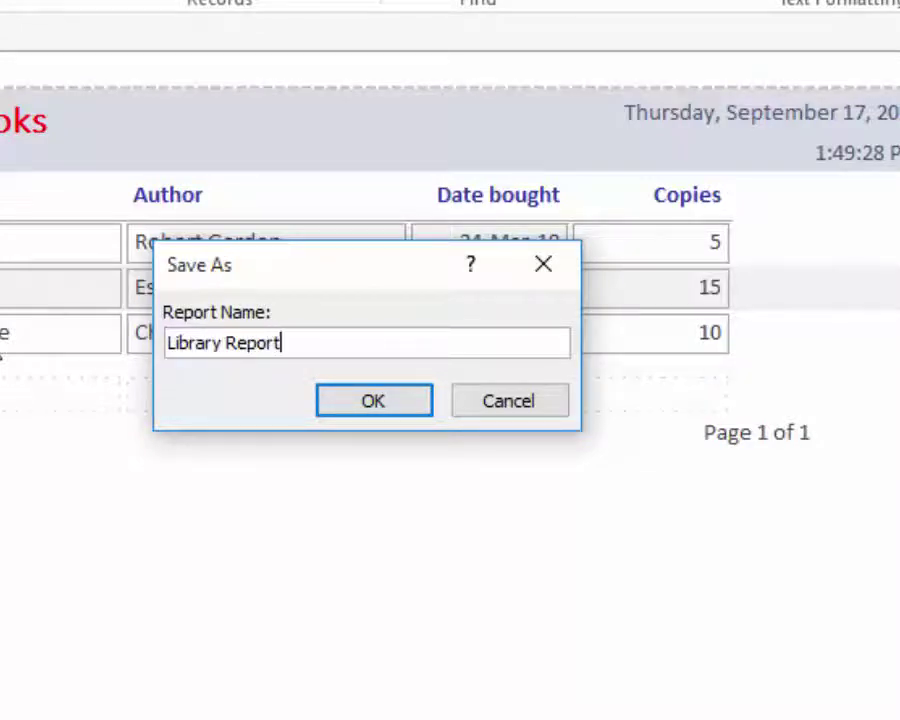
click(376, 406)
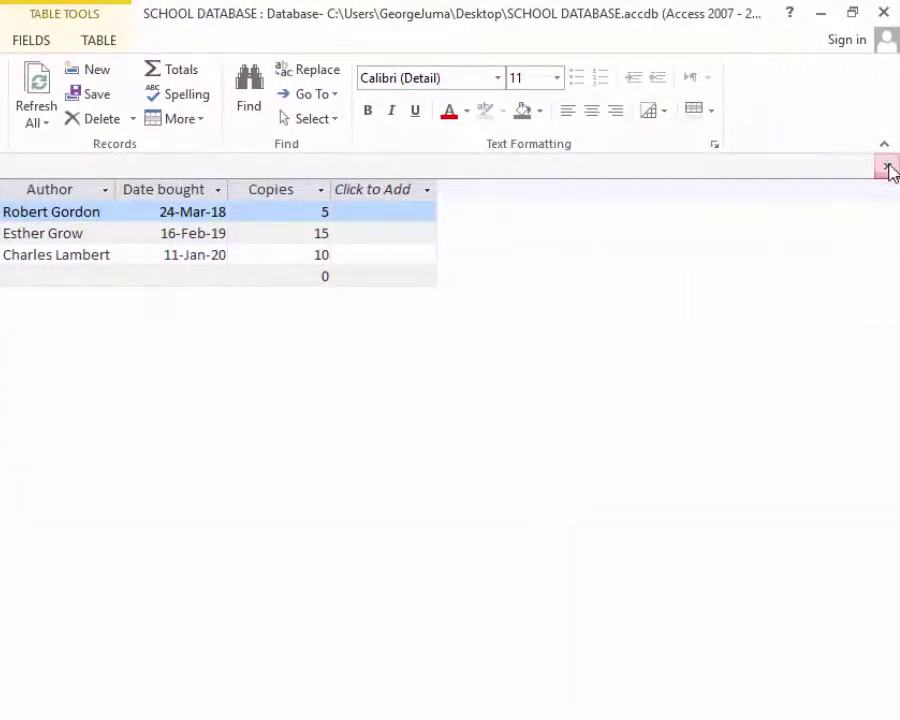
- Close LIBRARY, open the STUDENTS table and generate an automatic report from it
click(888, 167)
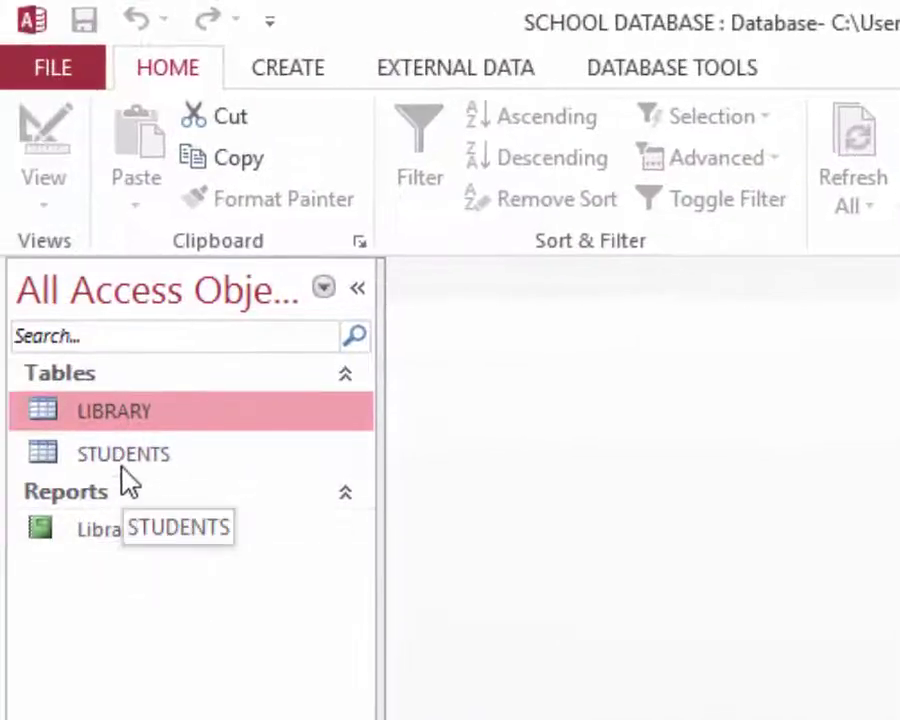
double_click(121, 468)
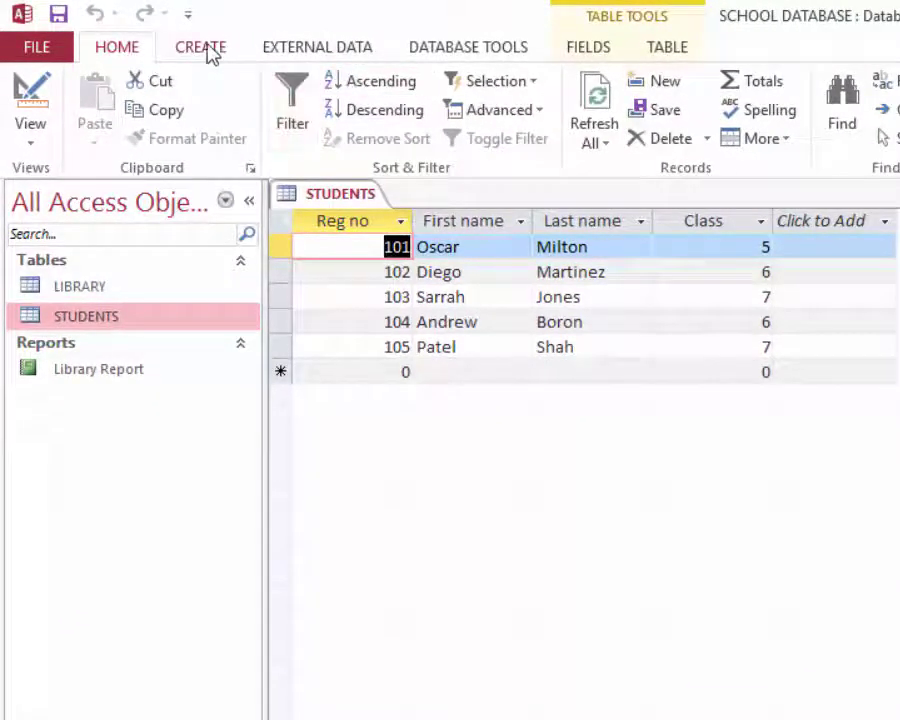
click(209, 49)
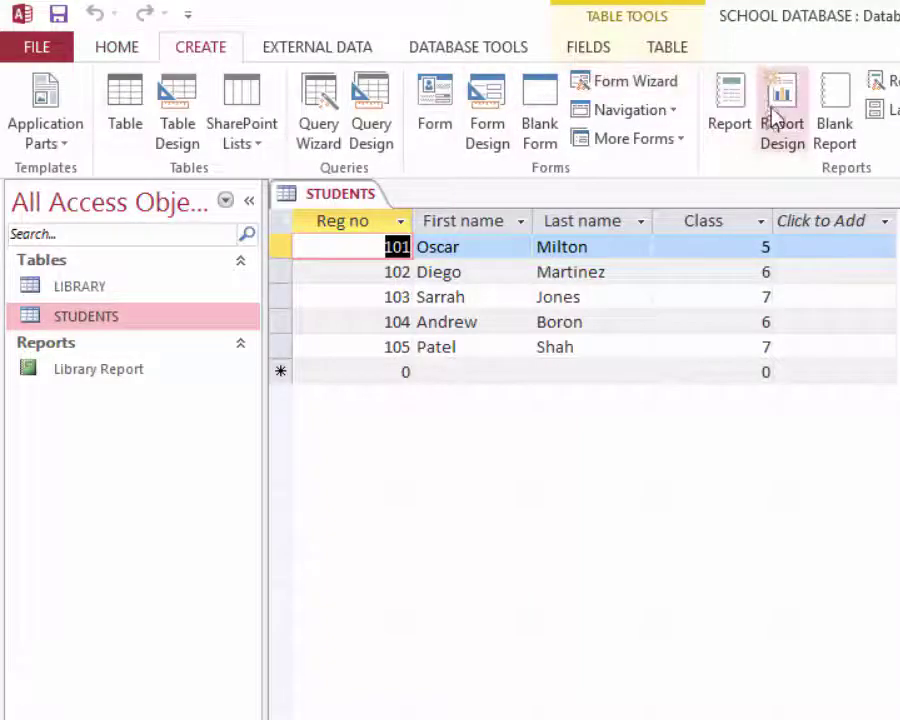
click(727, 120)
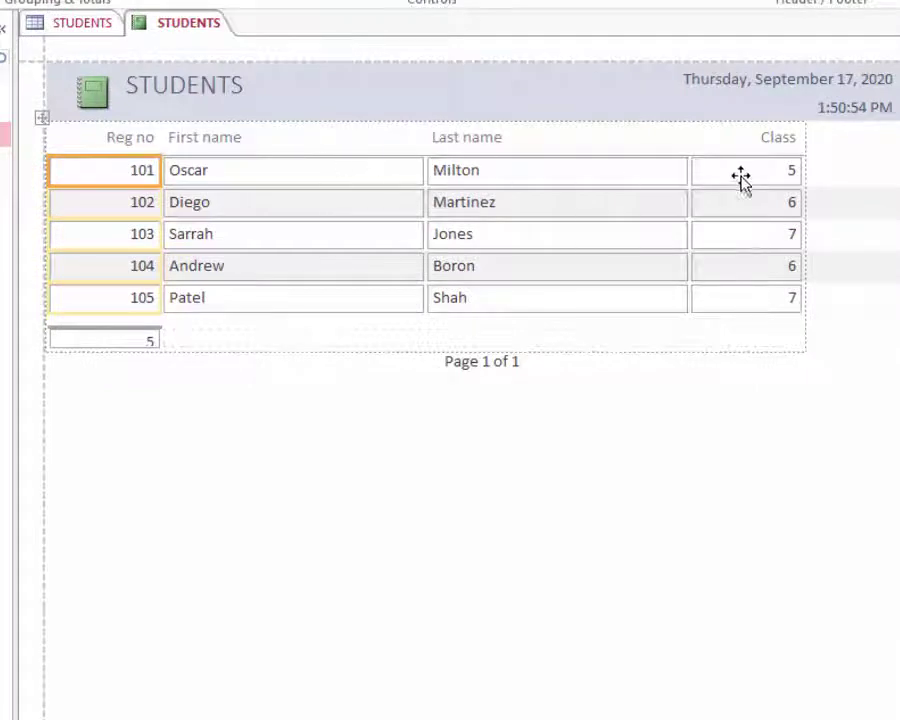
- Rename the report title from STUDENTS to 'Student List'
click(186, 95)
click(188, 84)
drag(260, 86, 60, 80)
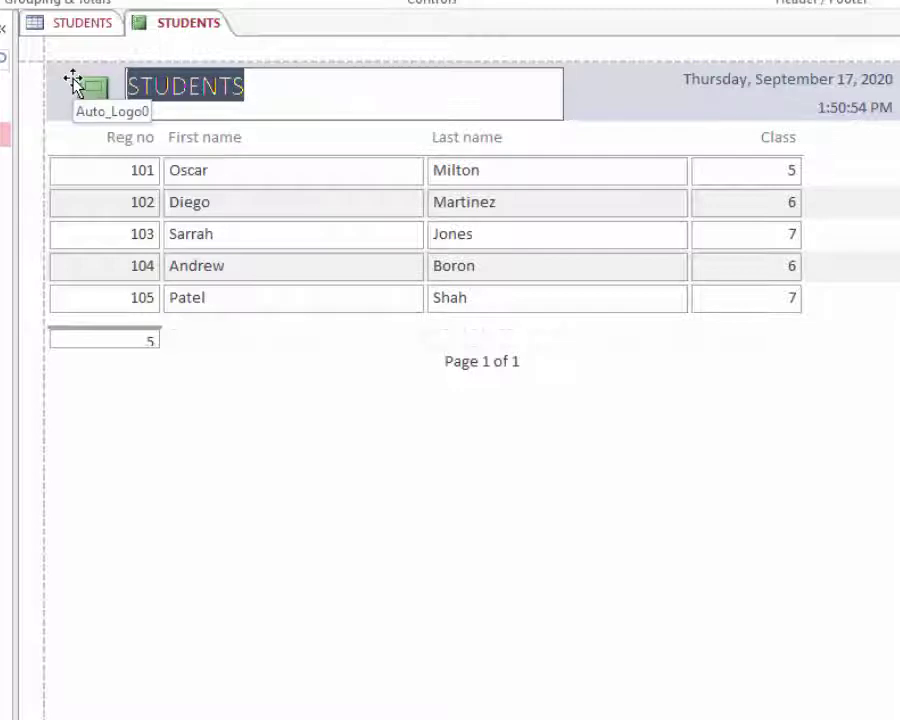
text(Stude)
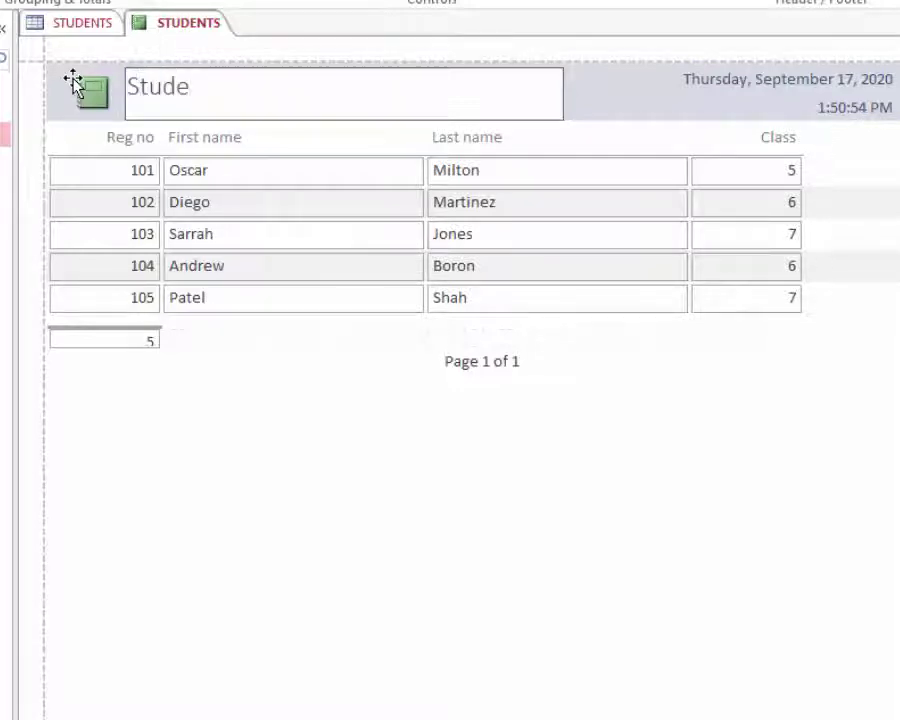
text(n List)
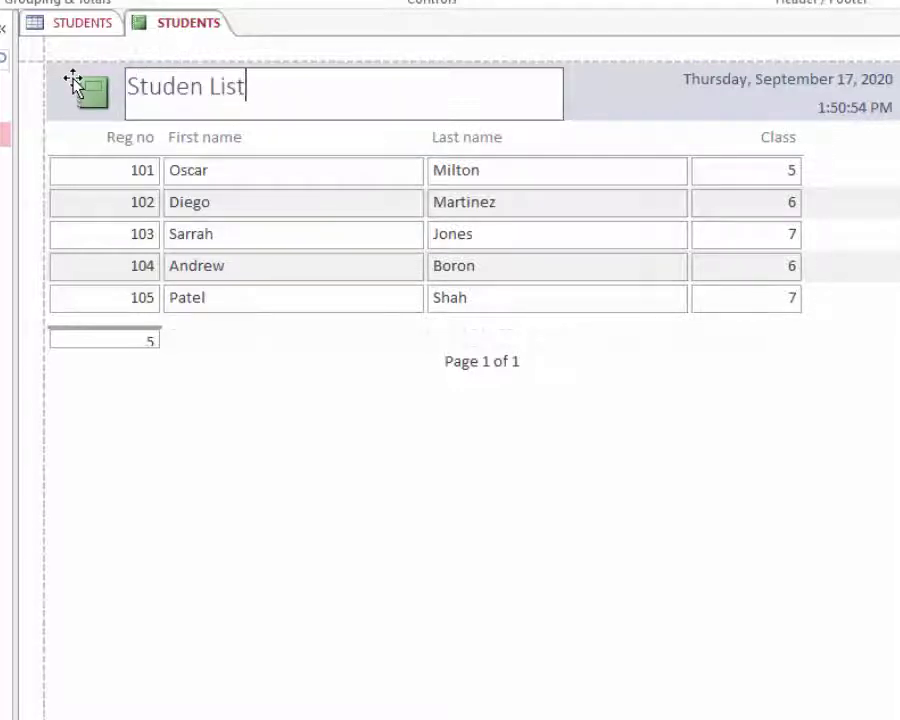
click(442, 547)
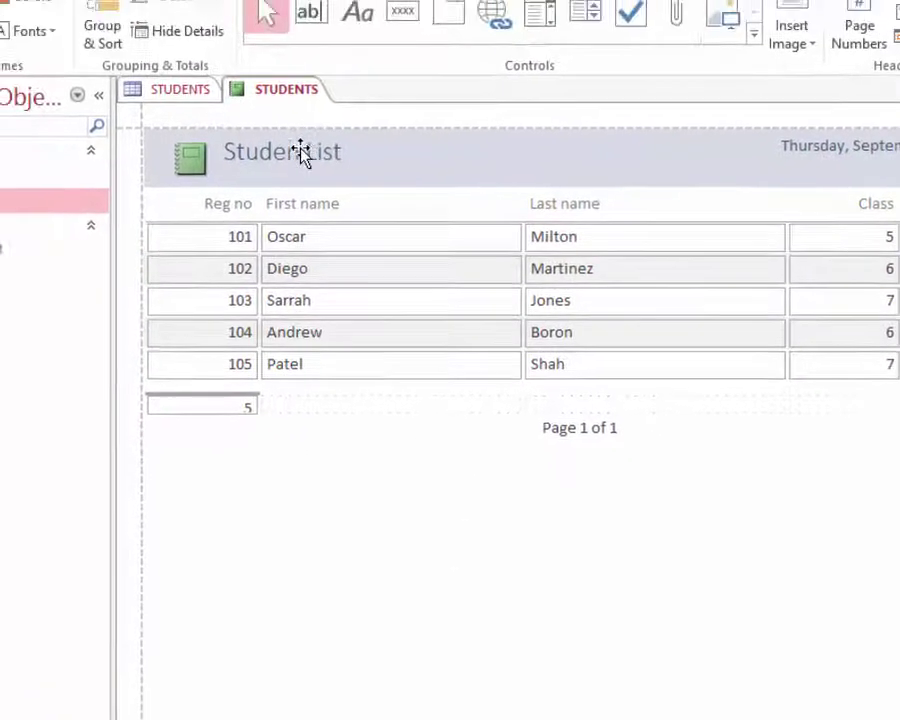
click(301, 152)
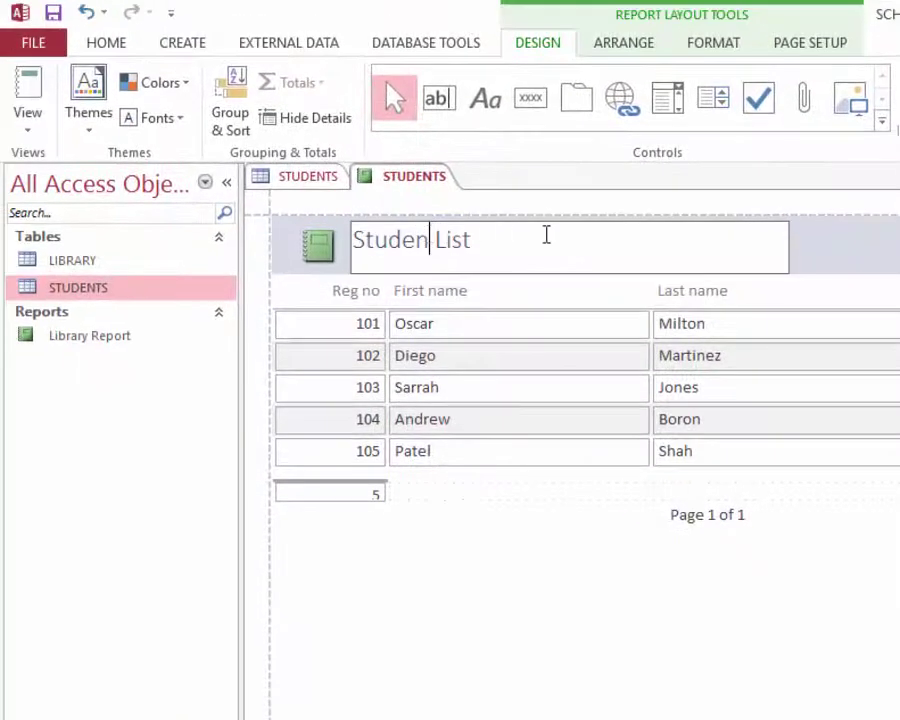
text(t)
click(476, 538)
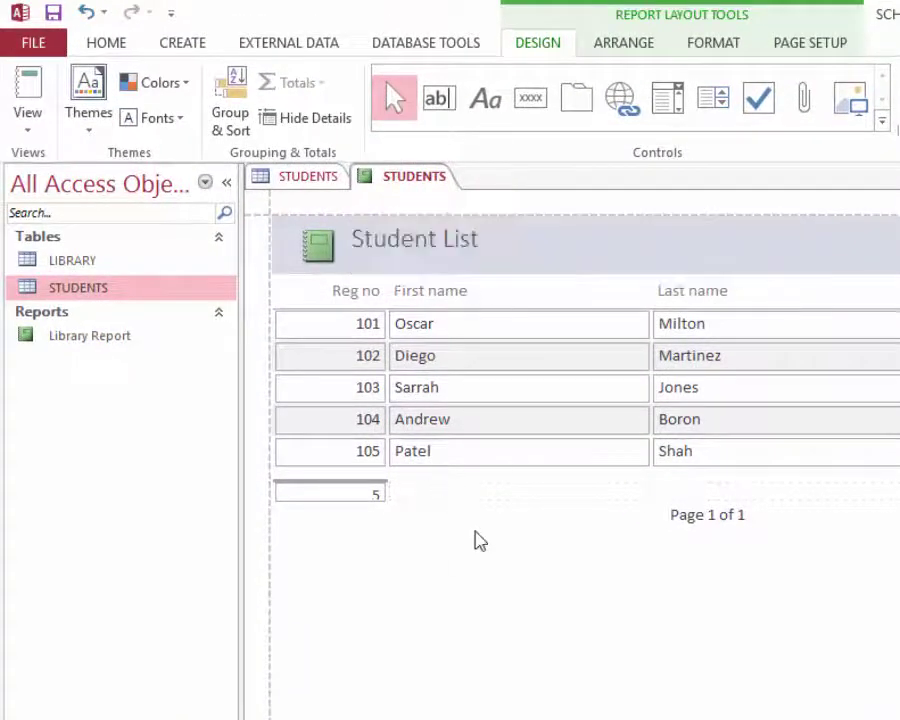
- Make the Student List title bold and red
click(421, 254)
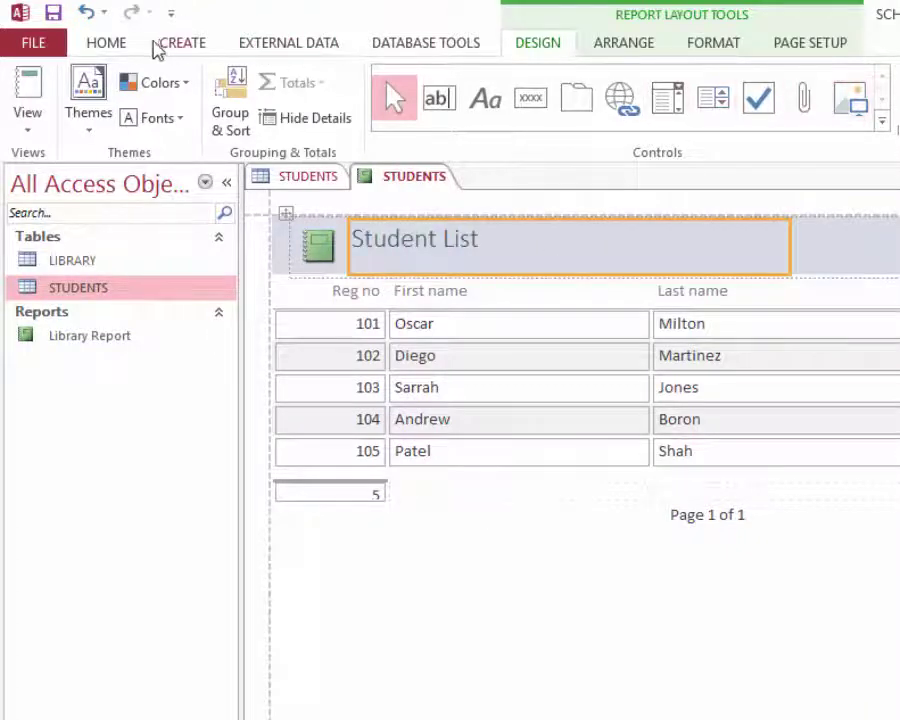
click(106, 42)
click(666, 117)
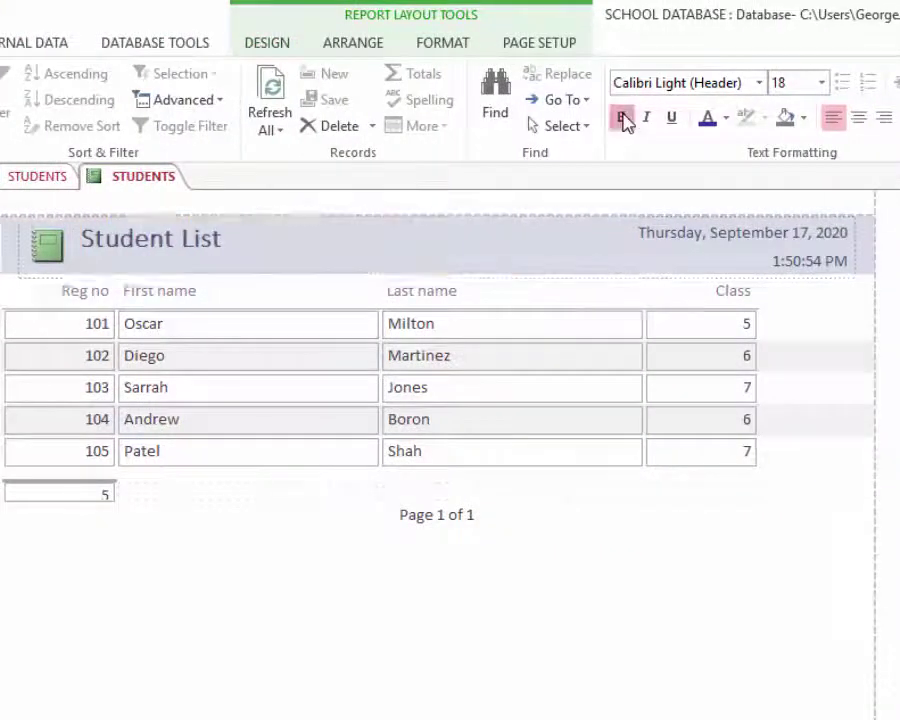
click(728, 119)
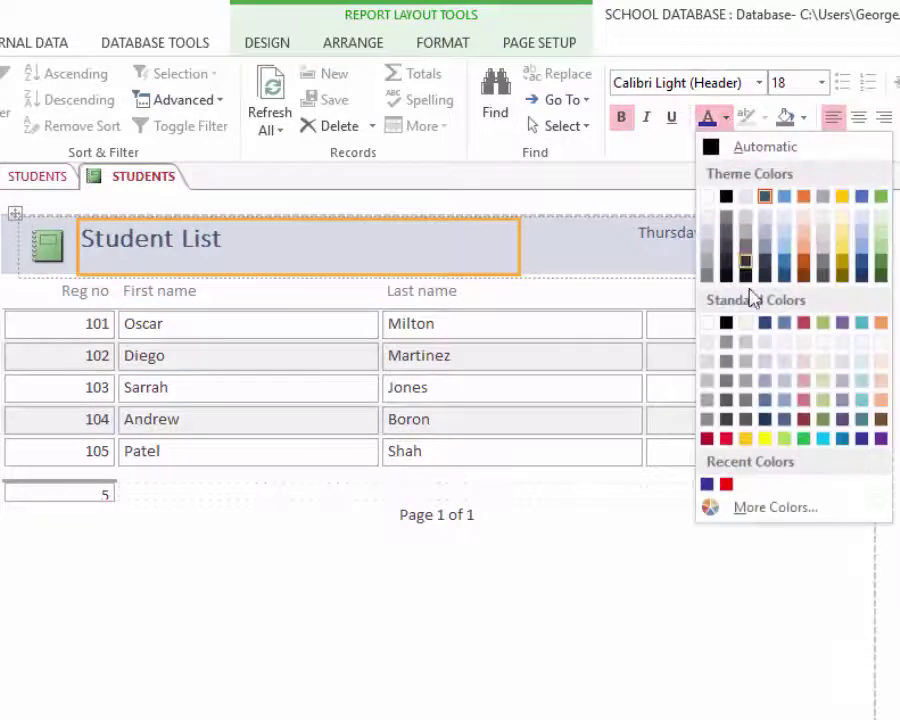
click(726, 485)
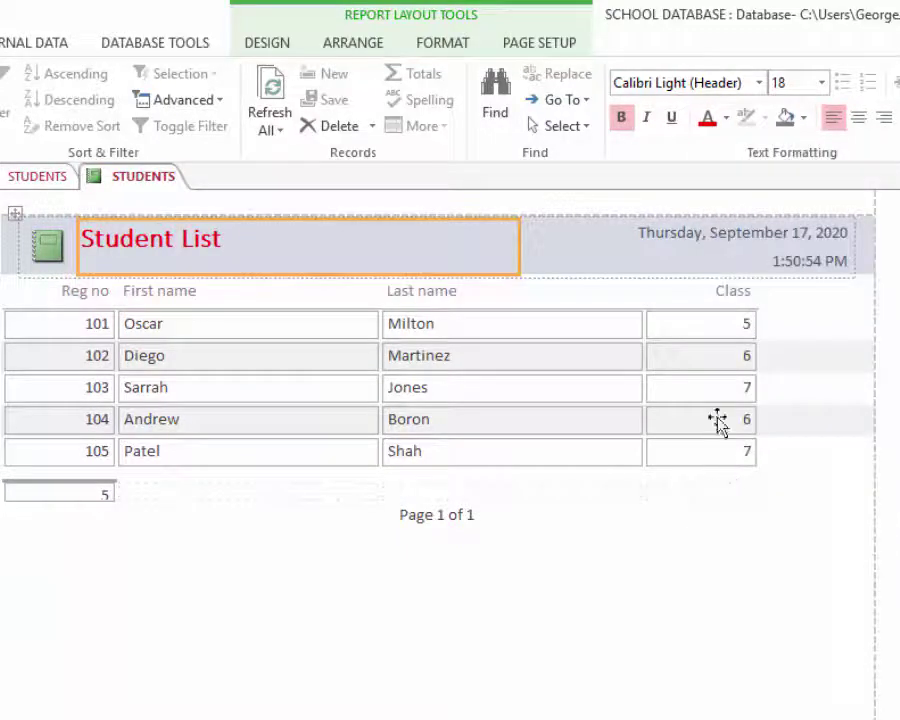
click(214, 568)
- Make the Reg no, First name, Last name and Class headings bold and red, then close the report
click(108, 291)
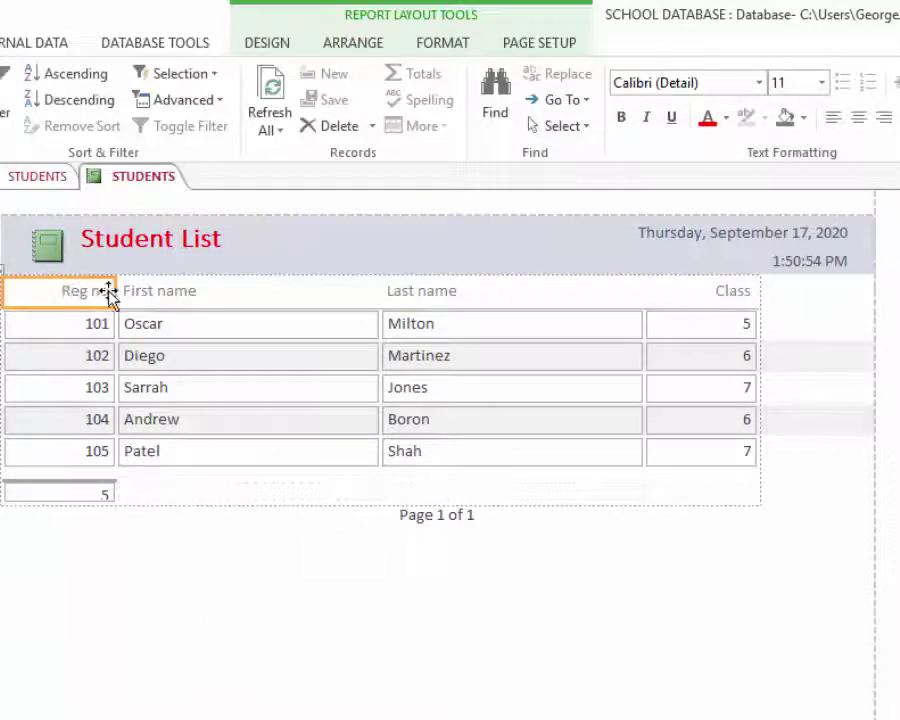
shift+click(188, 292)
shift+click(440, 291)
shift+click(712, 291)
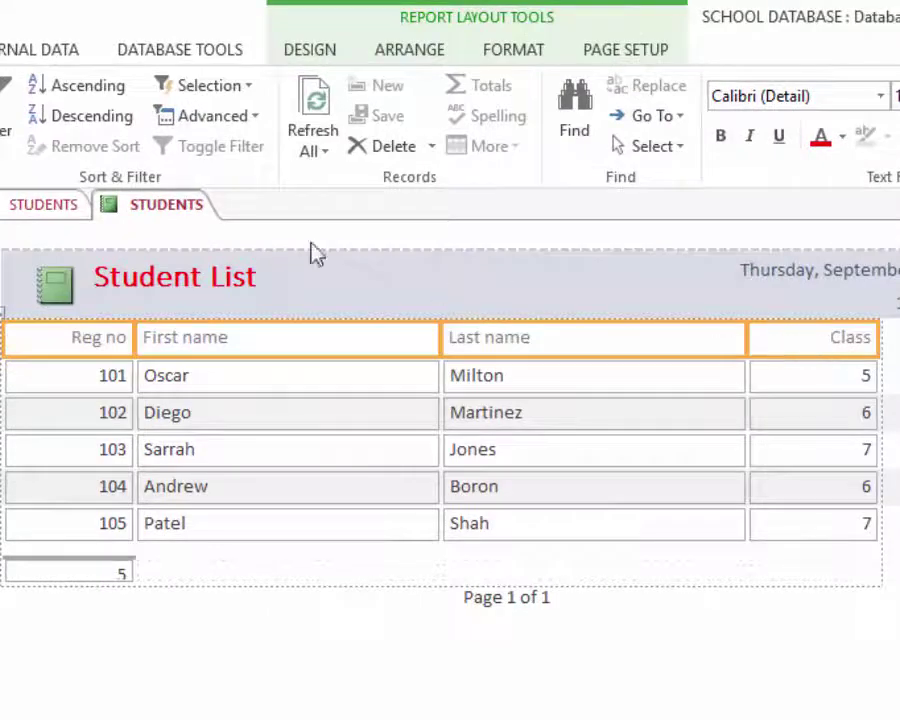
click(720, 136)
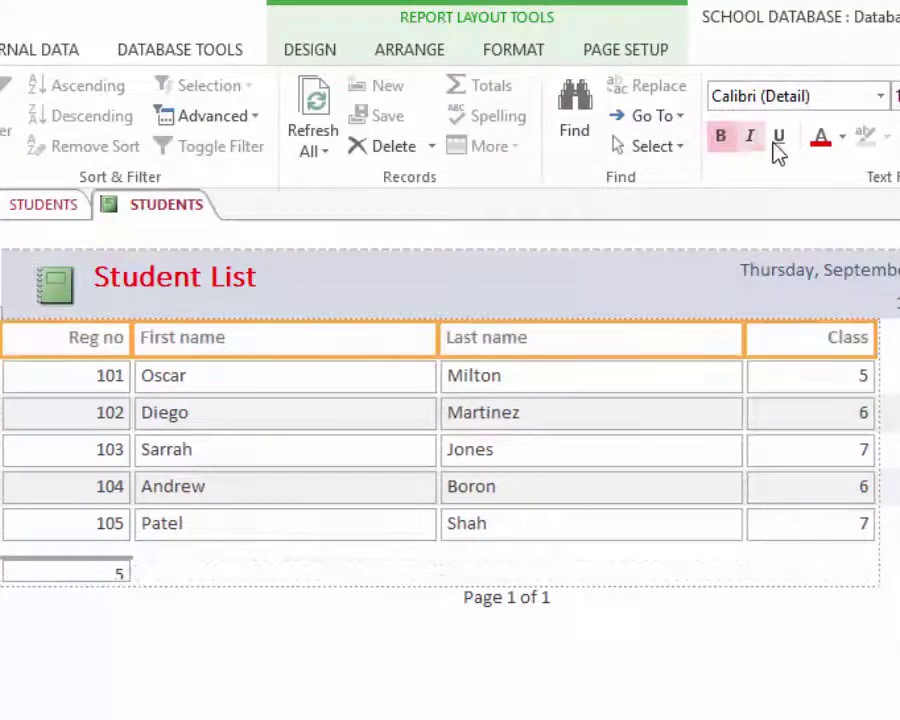
click(826, 146)
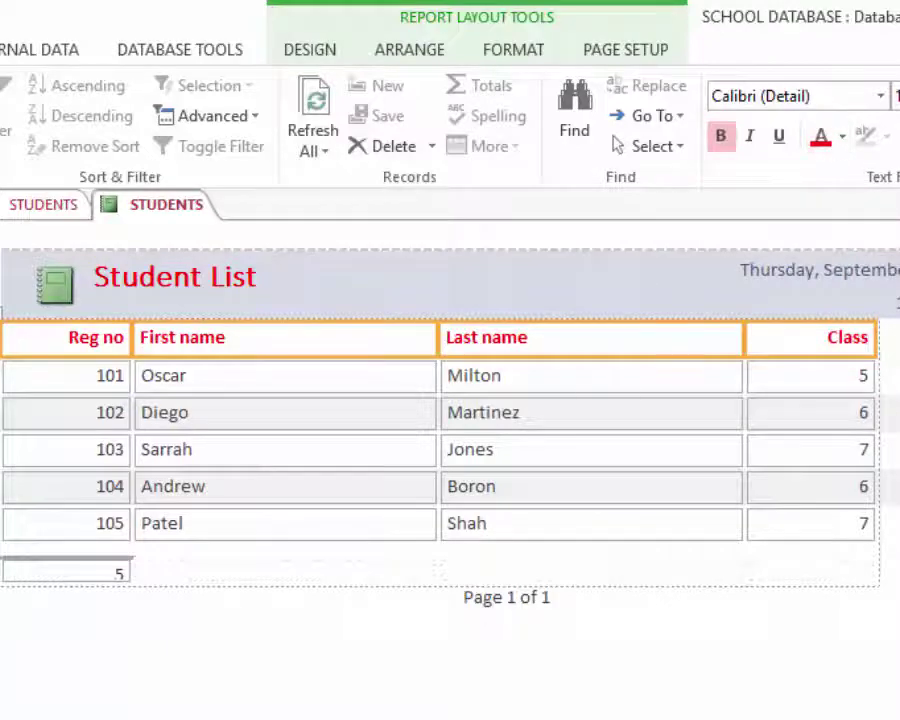
click(421, 711)
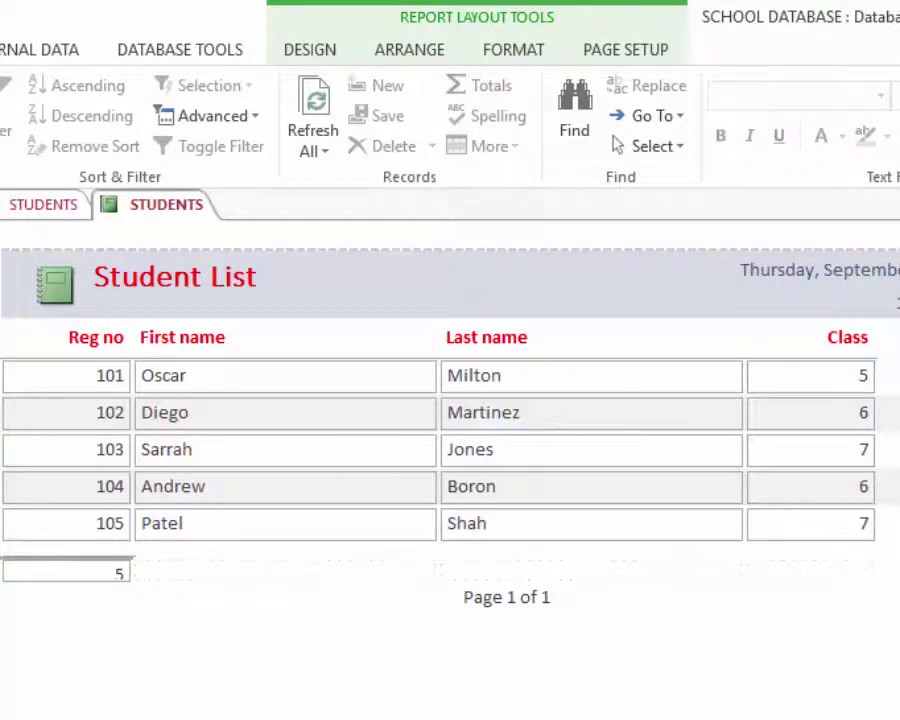
key(ctrl+w)
- Confirm saving and name the STUDENTS report 'Student List' in the Save As dialog
click(408, 488)
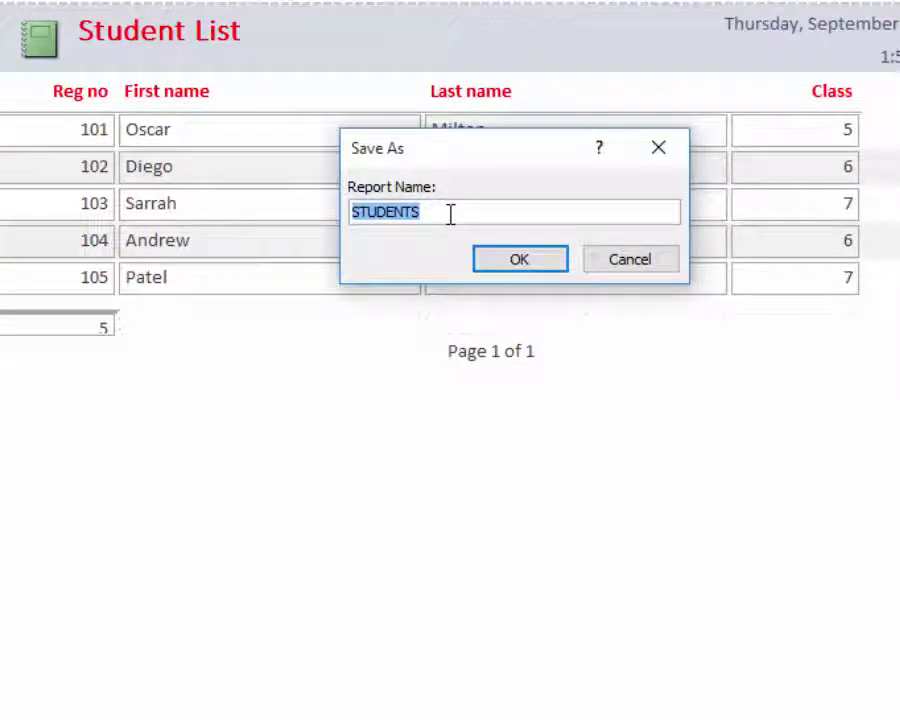
text(Stu)
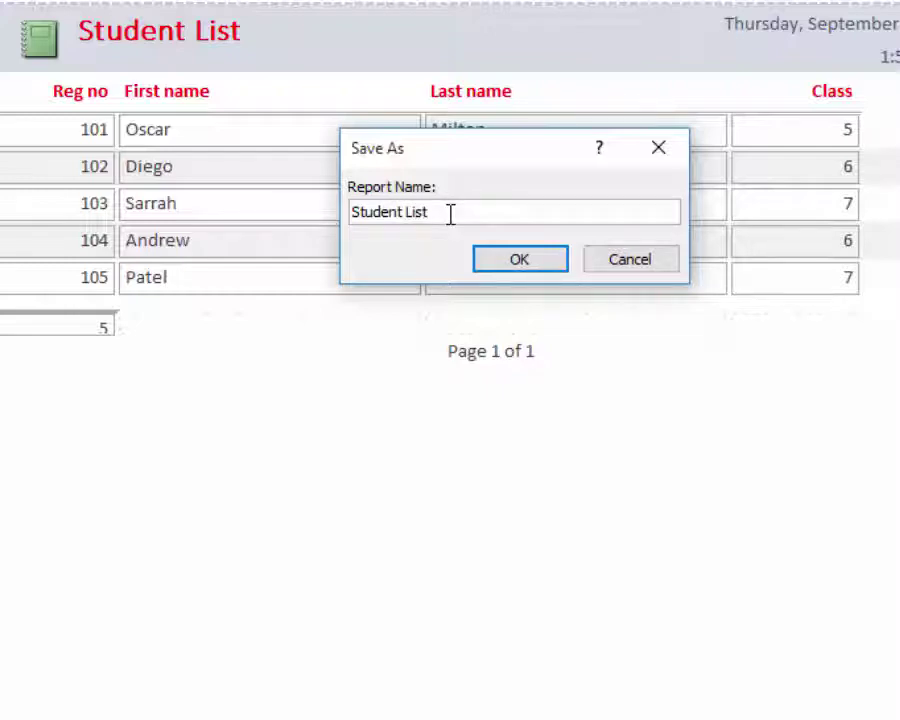
text(dent List)
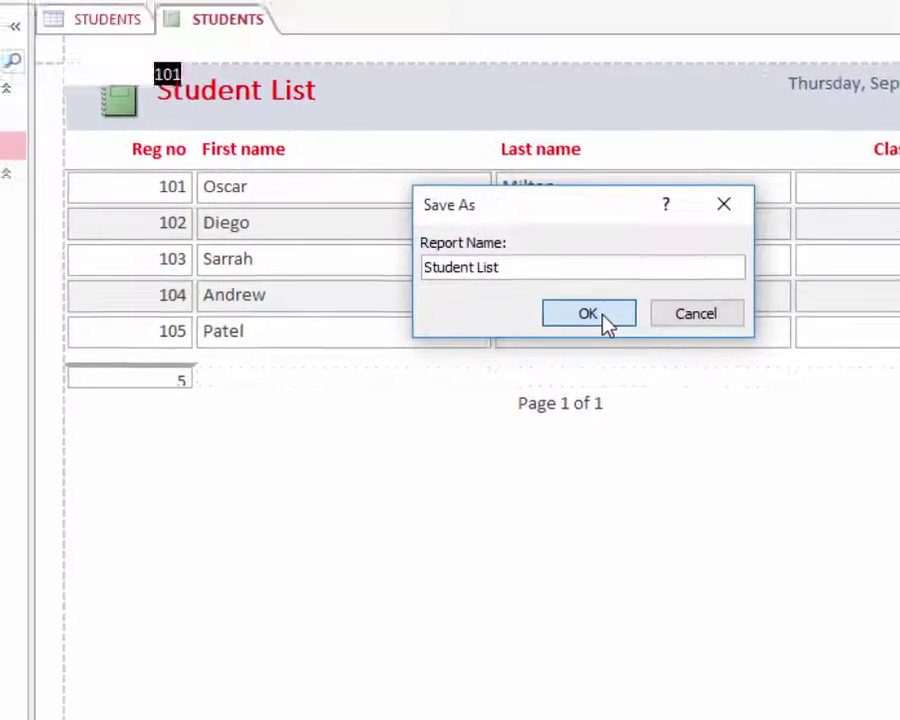
click(535, 261)
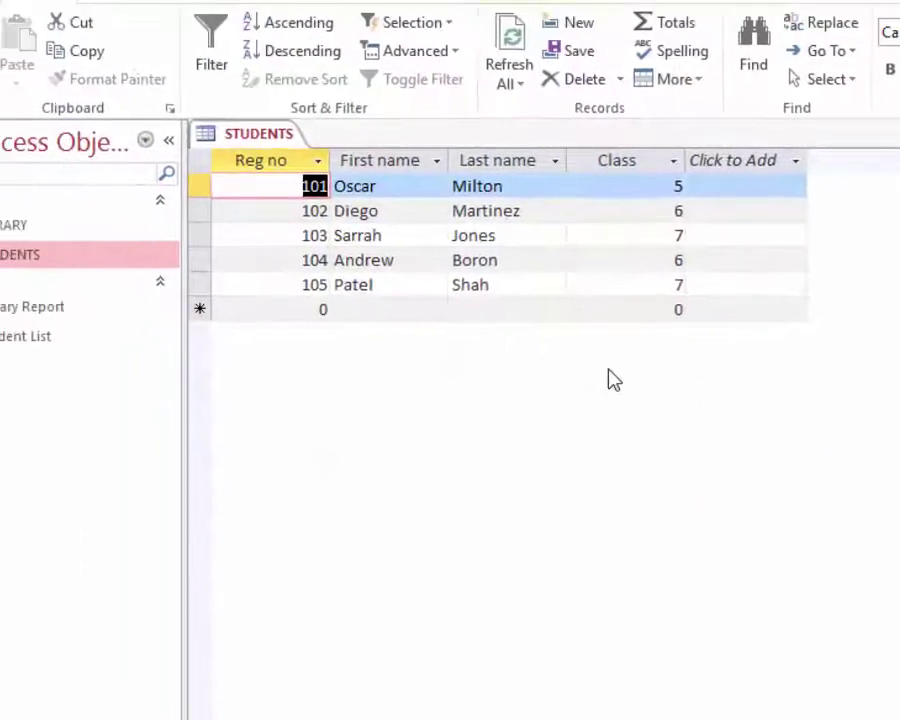
click(884, 195)
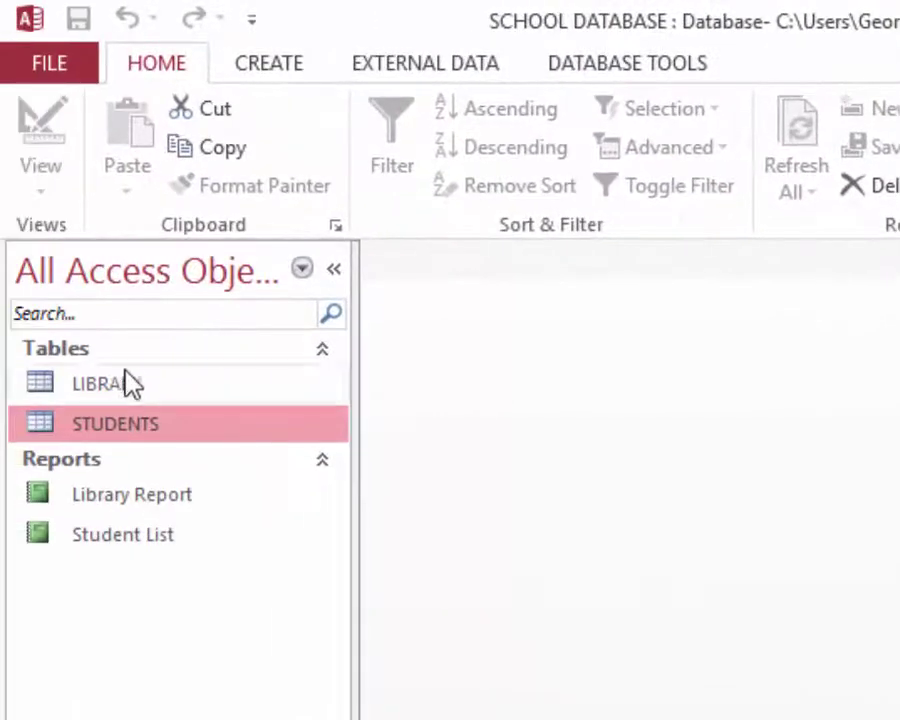
click(124, 386)
click(124, 426)
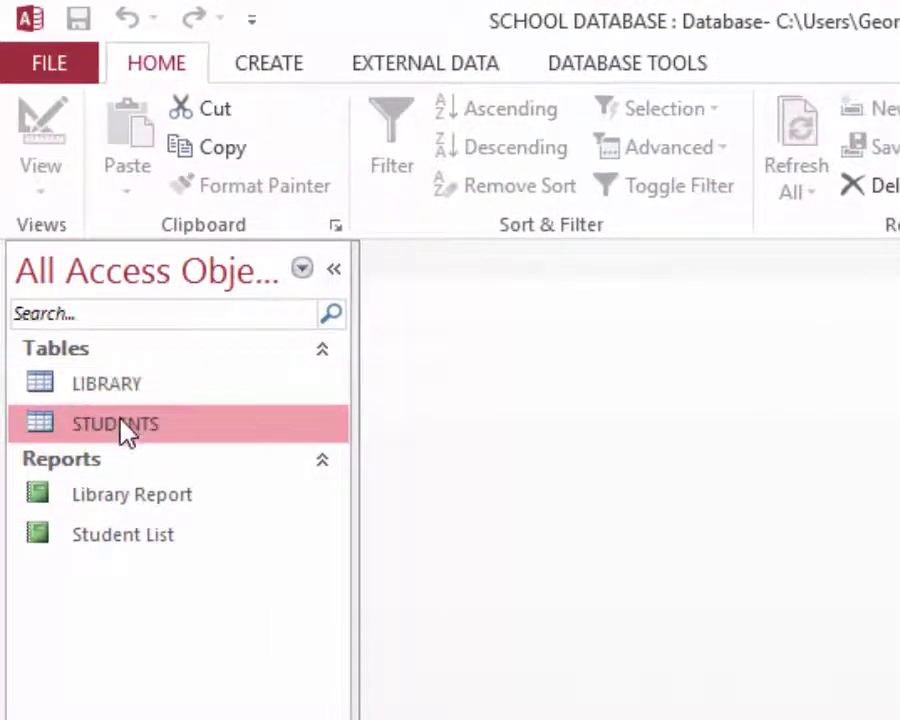
click(118, 500)
click(118, 537)
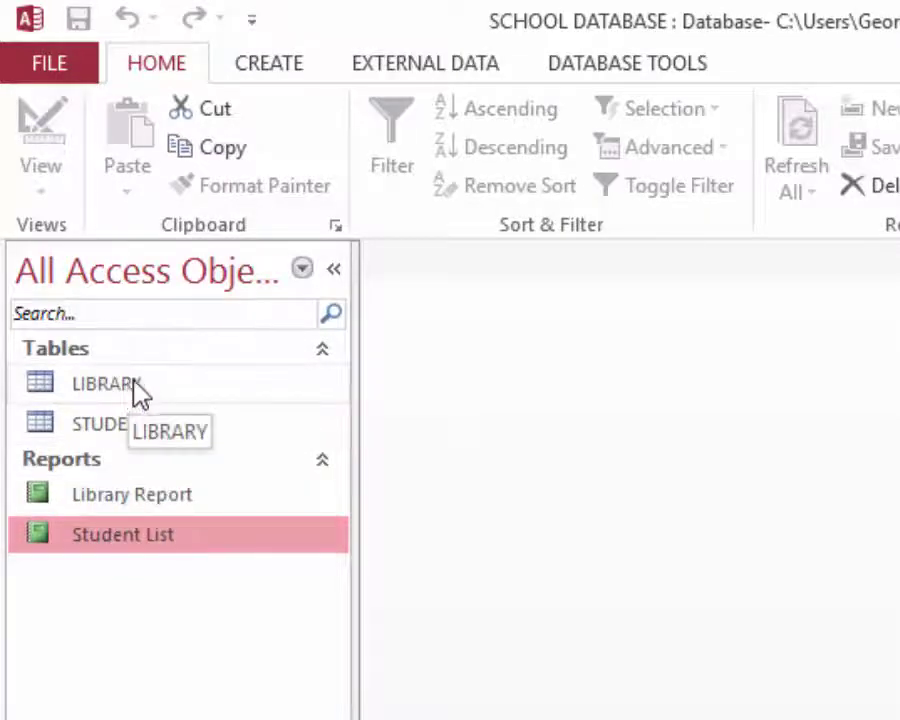
click(106, 388)
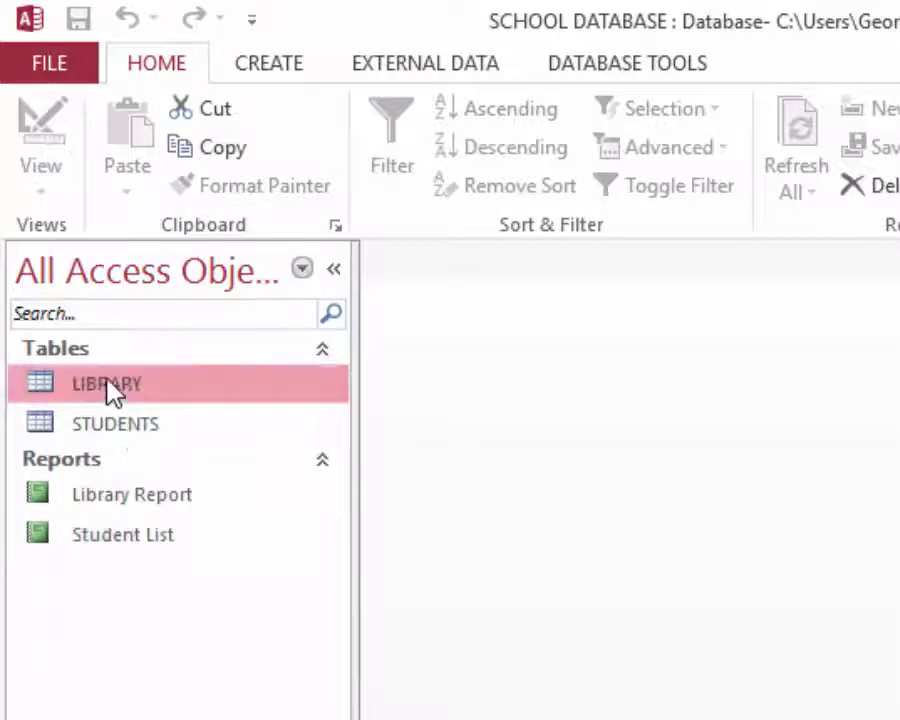
click(115, 427)
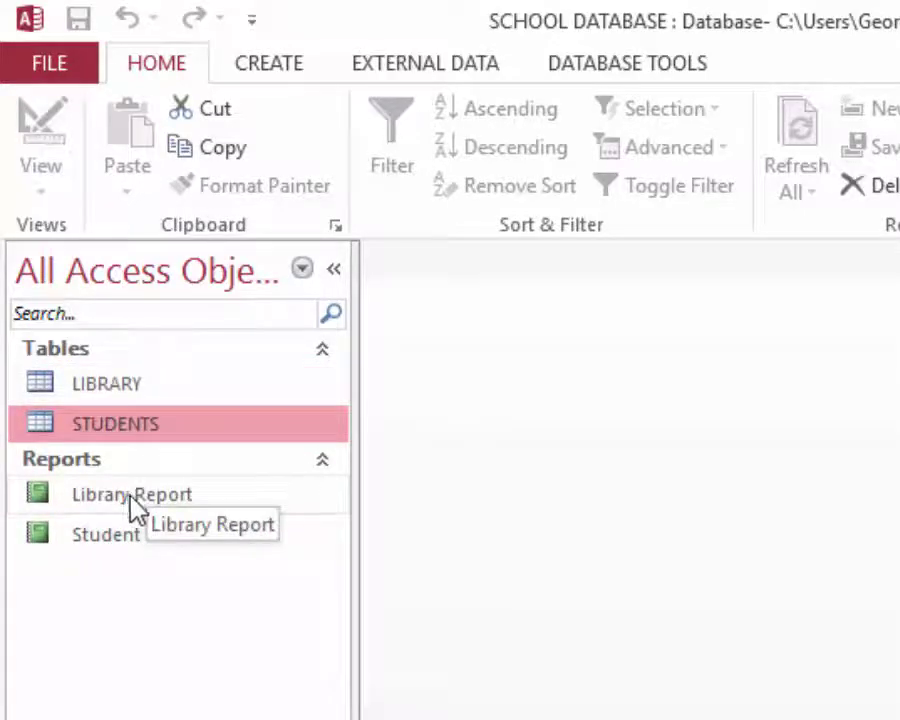
click(115, 536)
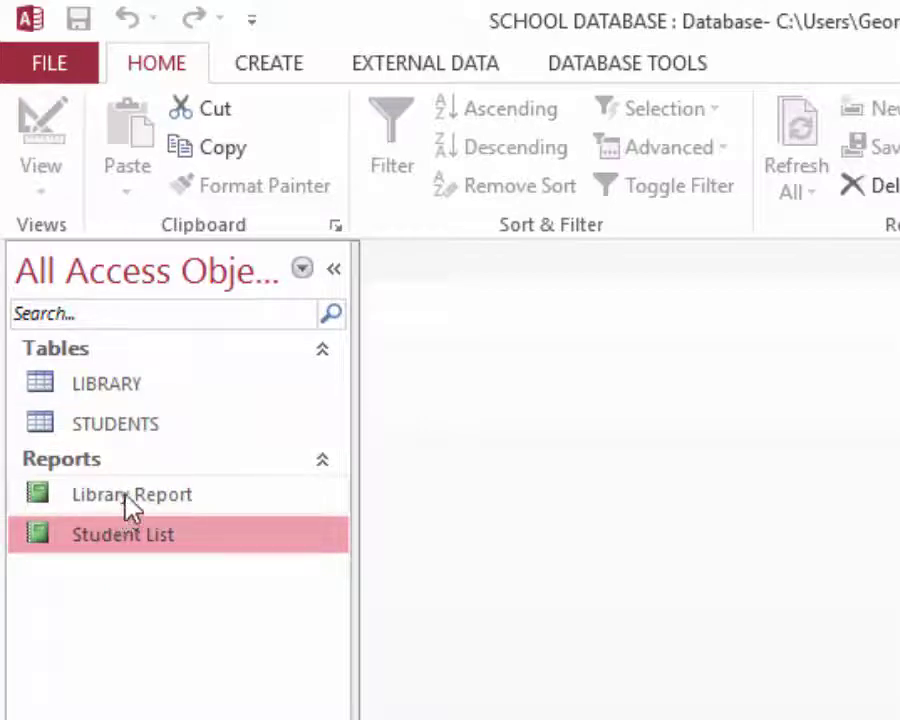
click(136, 492)
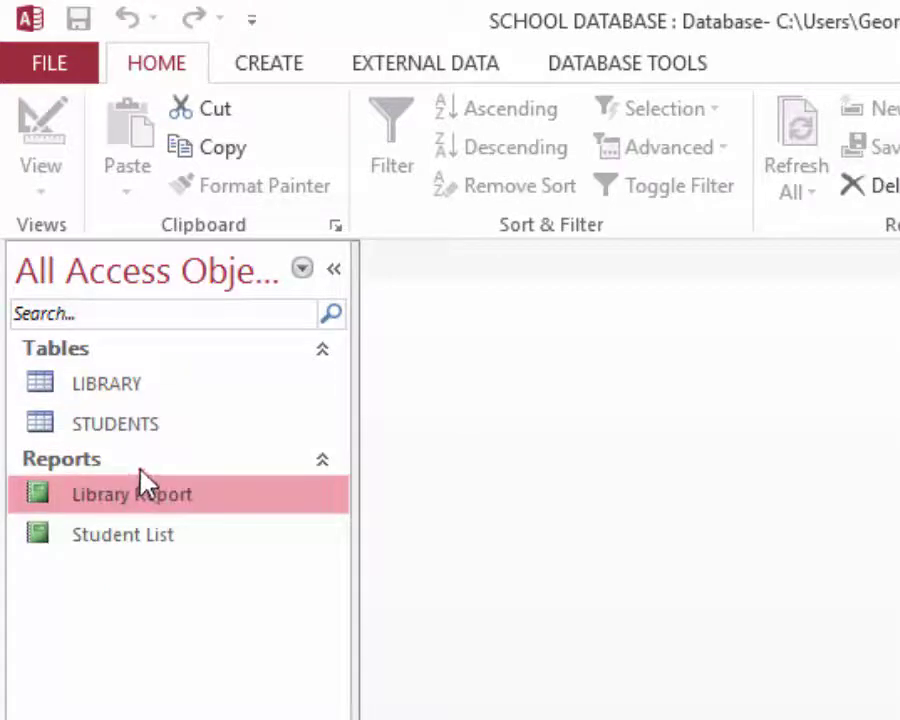
click(121, 537)
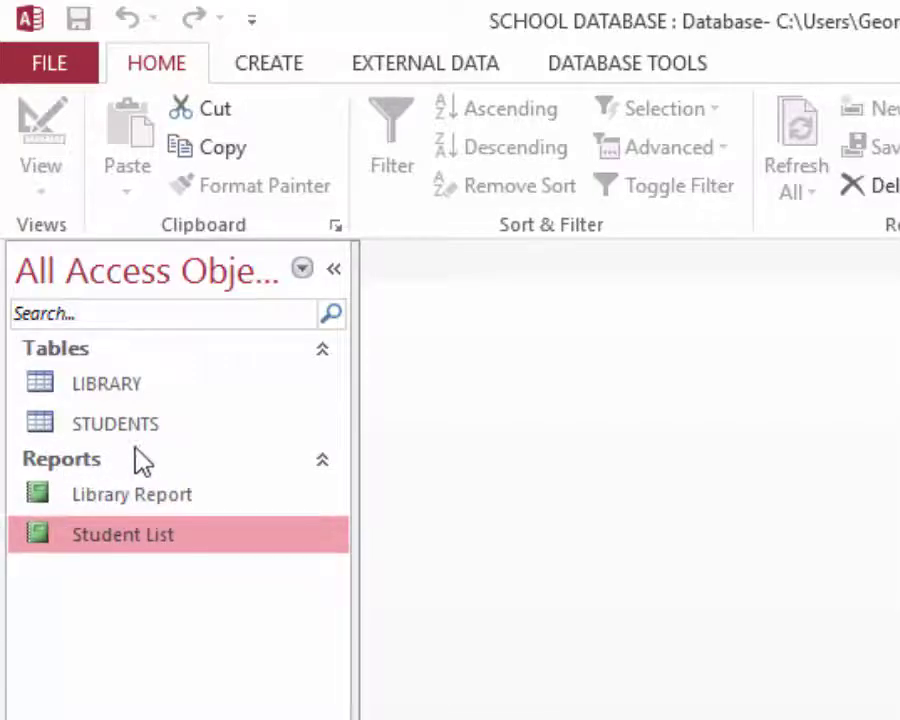
double_click(122, 498)
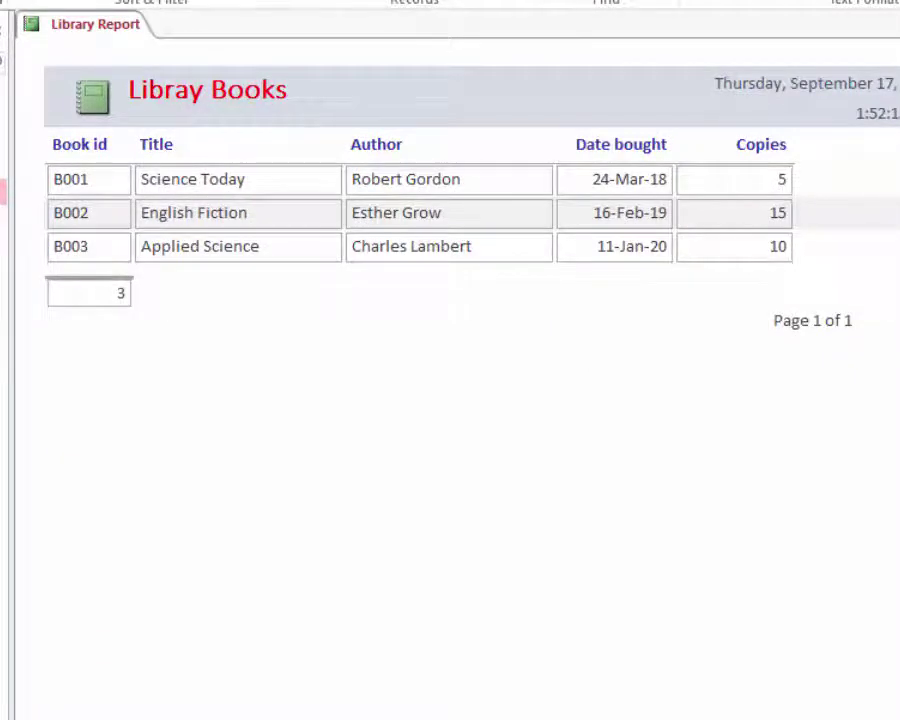
key(ctrl+F4)
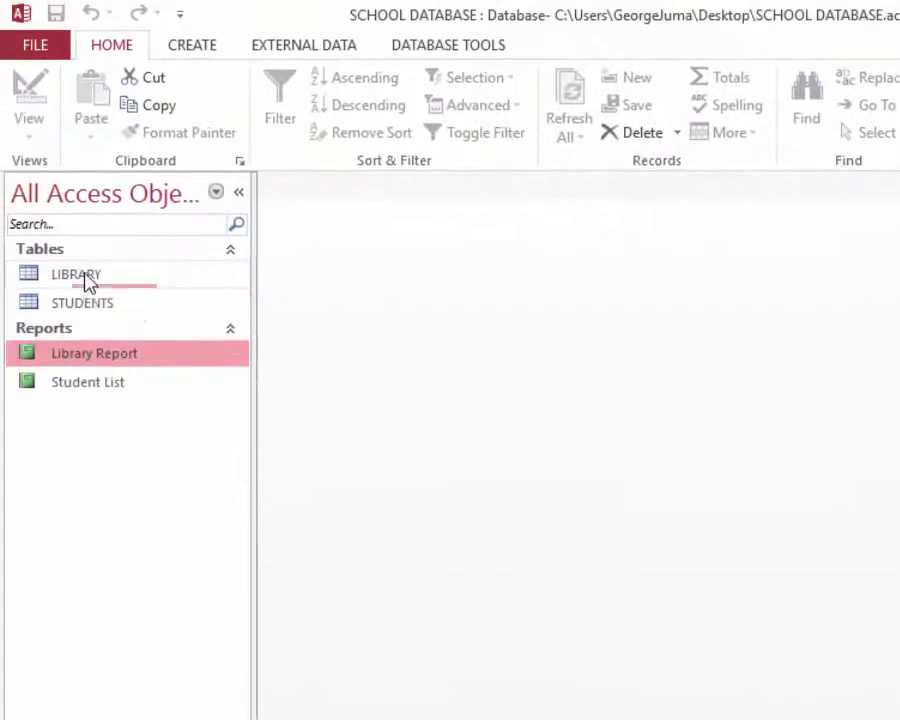
- Open LIBRARY and add book B004 'ICT Hardware' with its author's name, widening the Author column
double_click(88, 281)
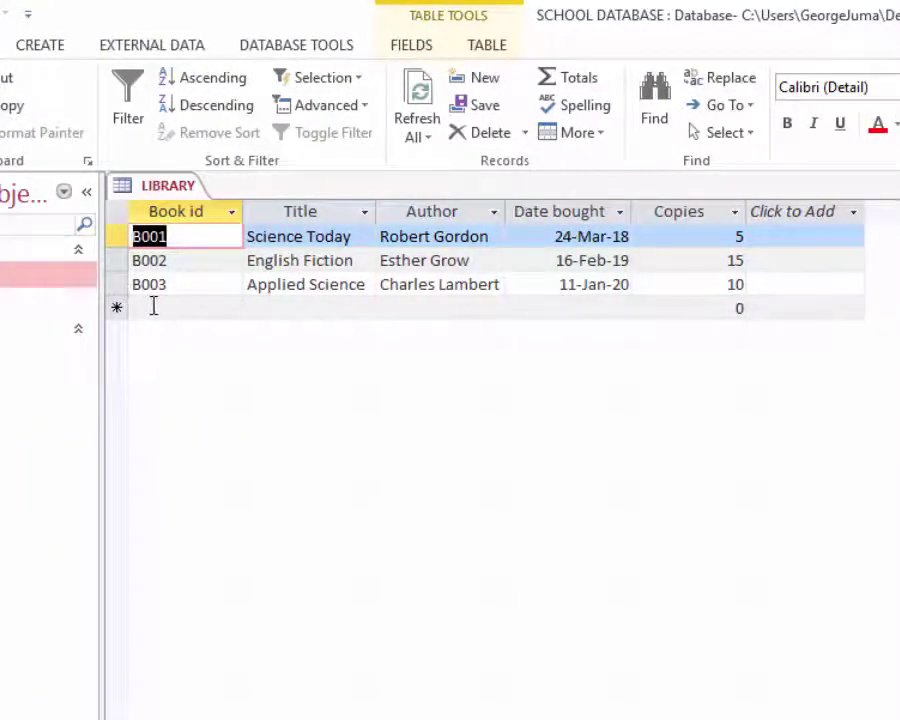
click(153, 307)
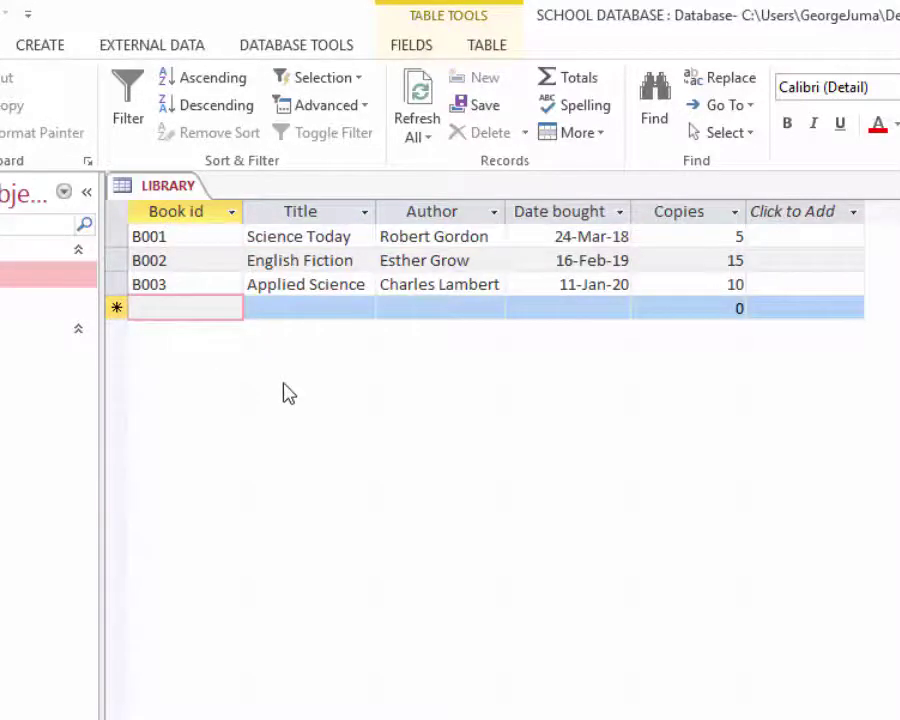
text(B00)
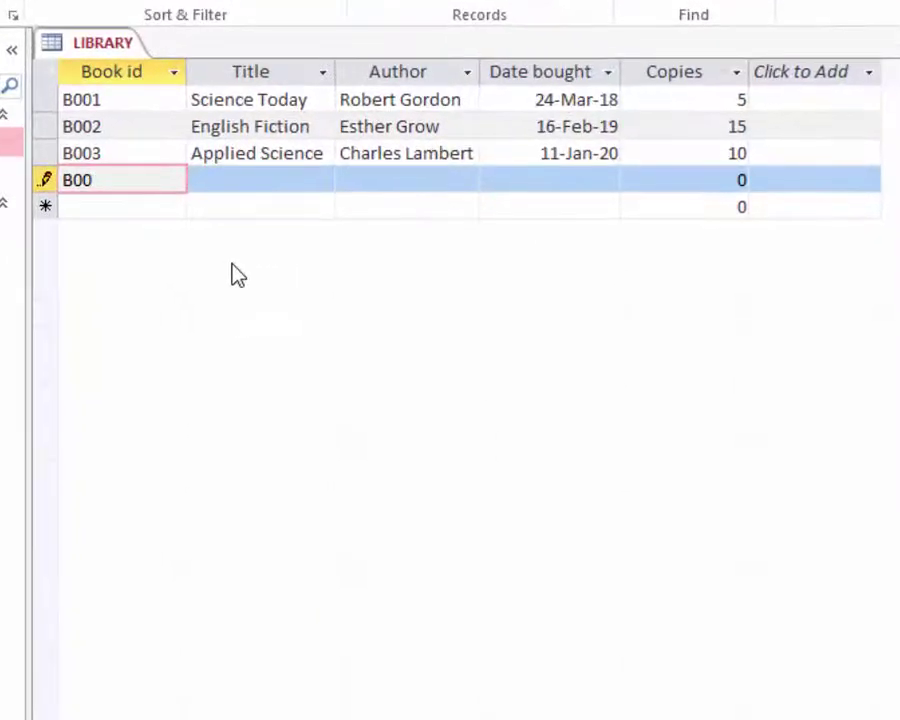
text(4)
key(Tab)
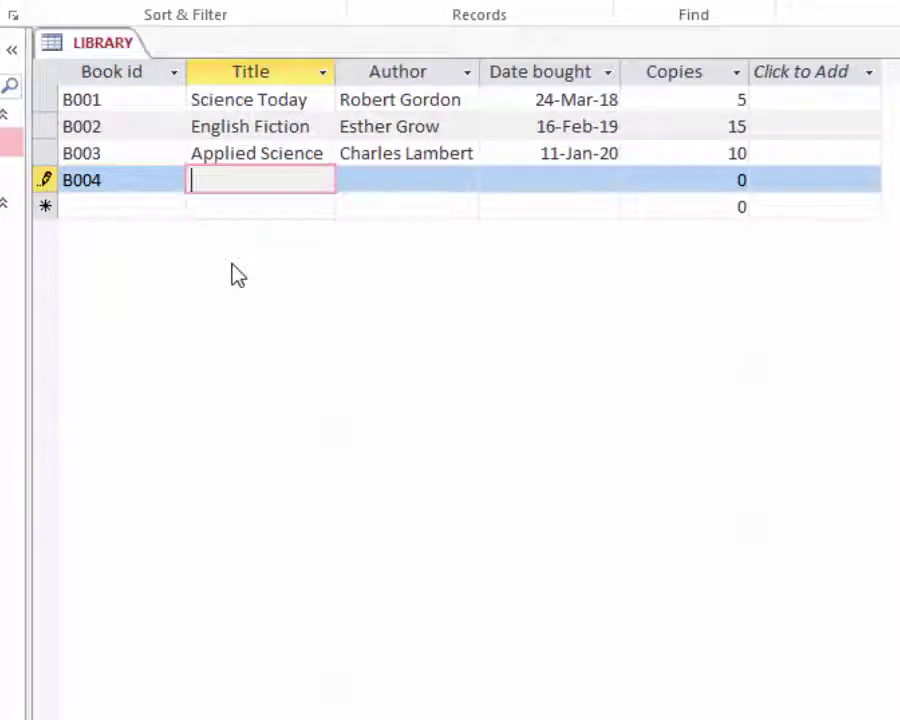
text(I)
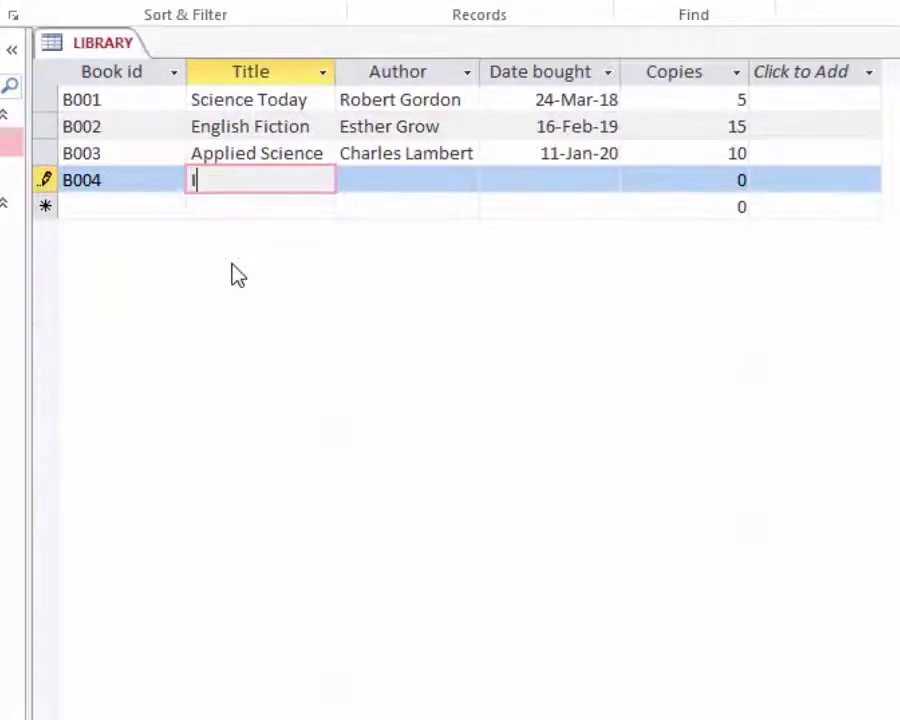
text(CT Ha)
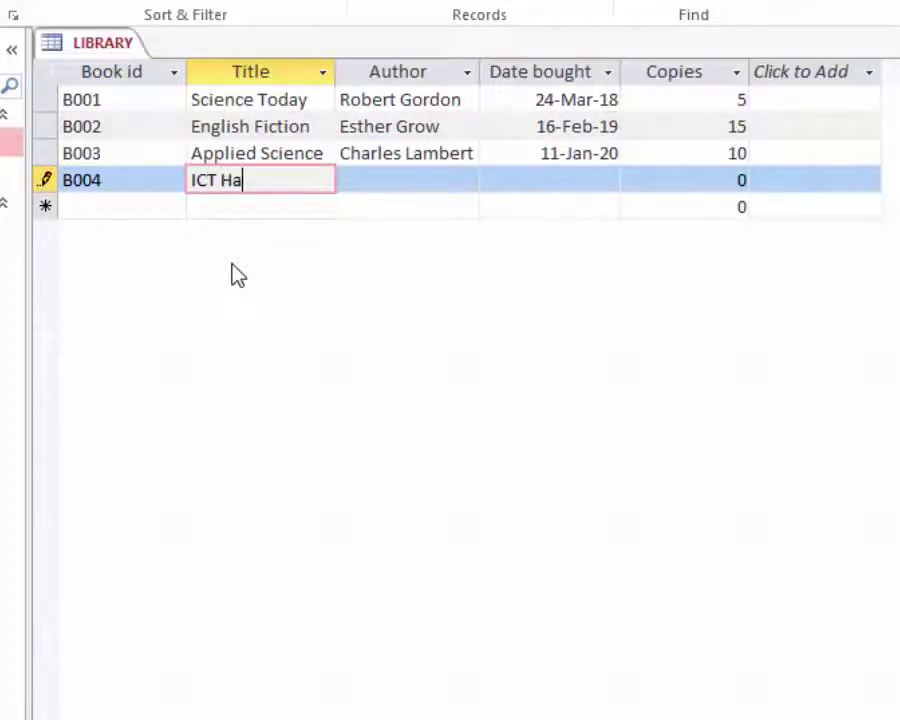
text(rdware)
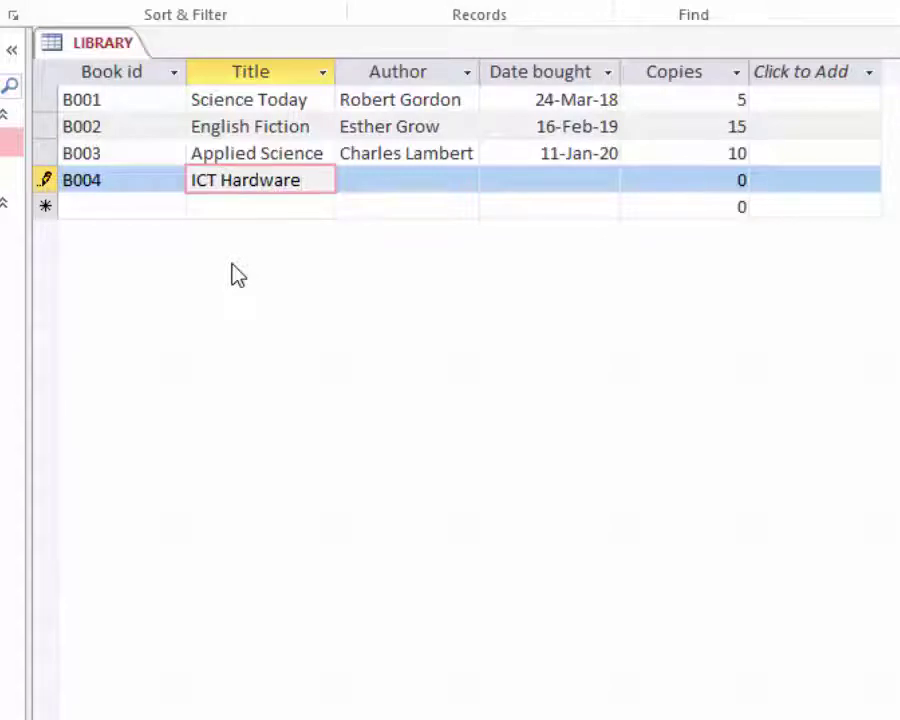
key(Tab)
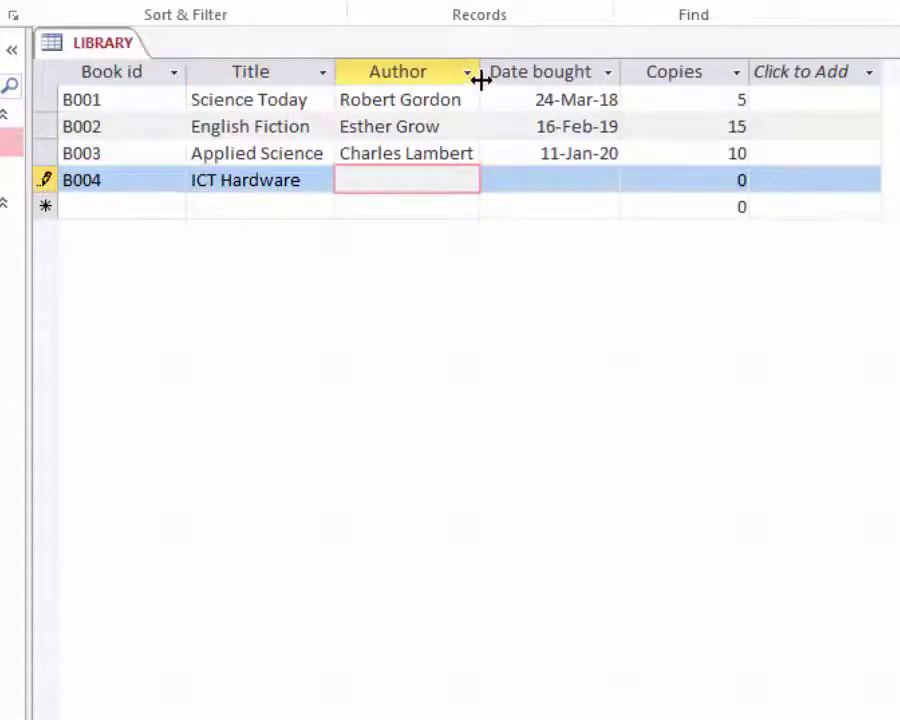
drag(481, 72, 498, 71)
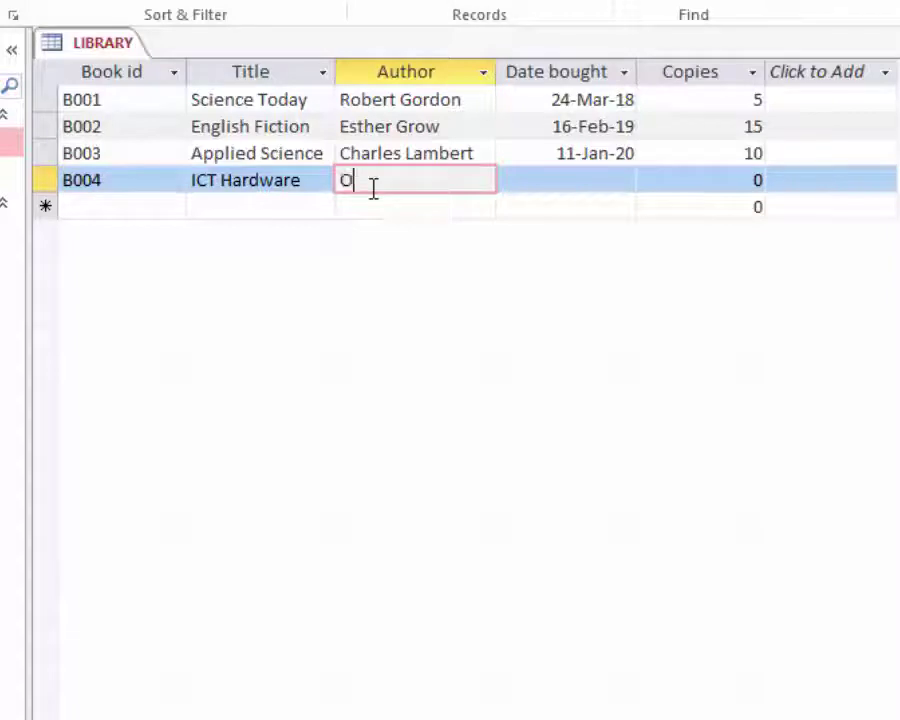
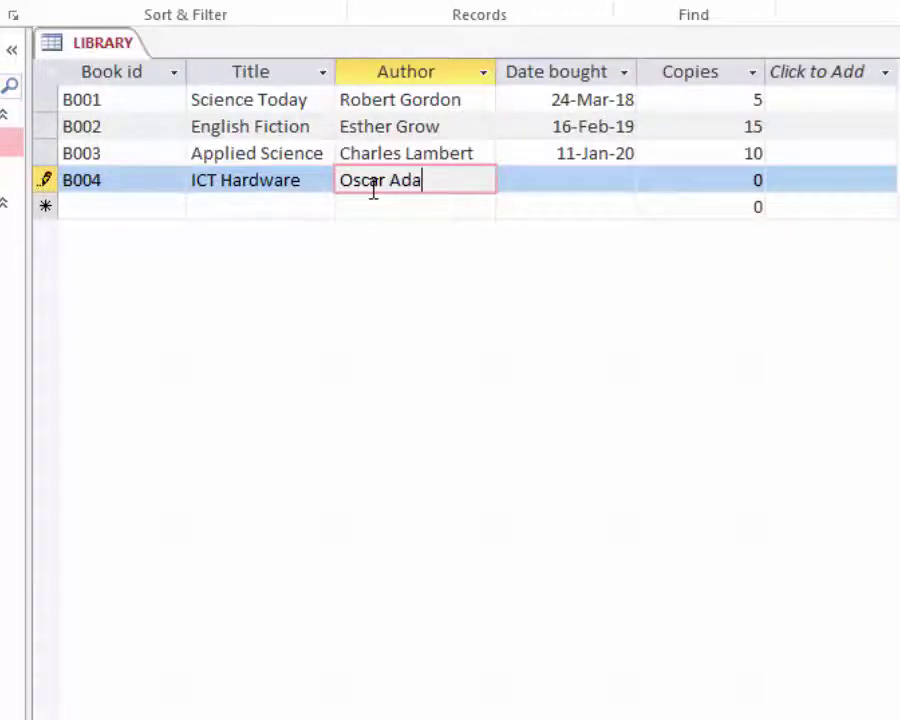
- Give B004 a date bought of 17-Sep-20 and 4 copies, then finish the record
click(556, 182)
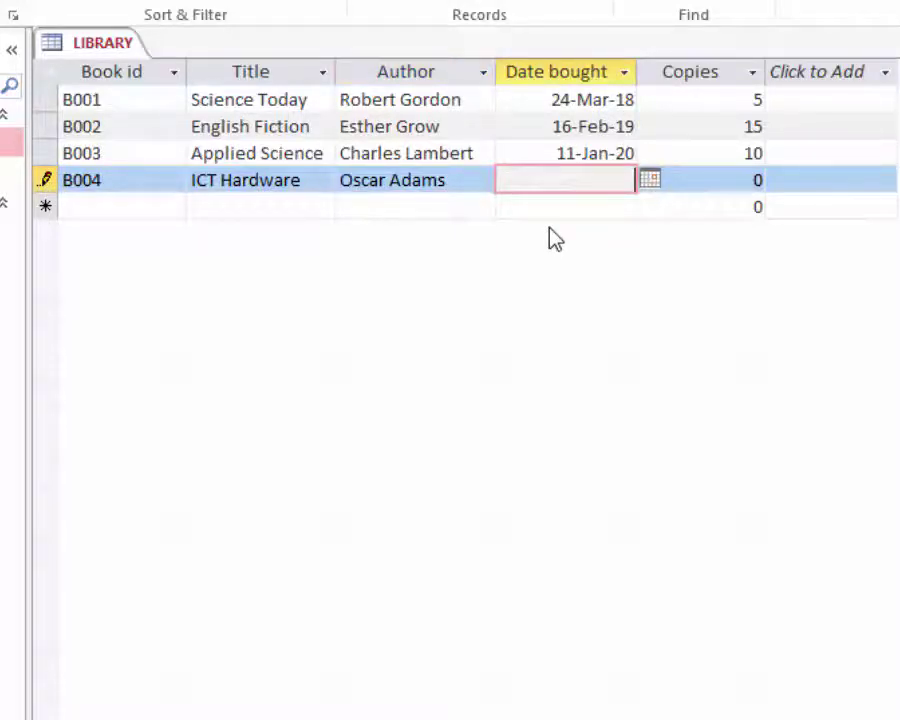
text(17-Se)
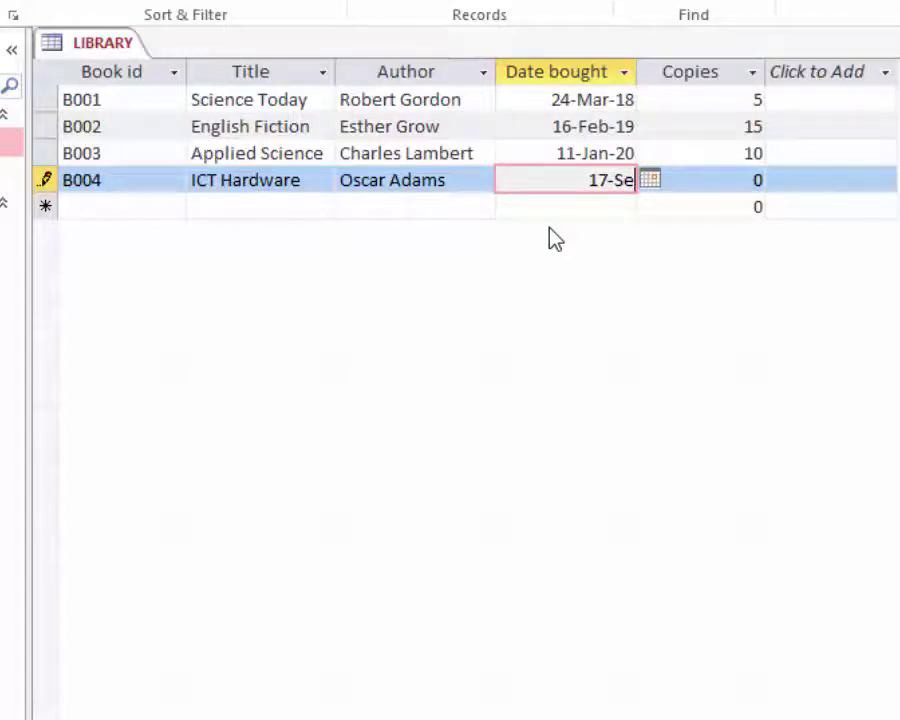
text(p-2)
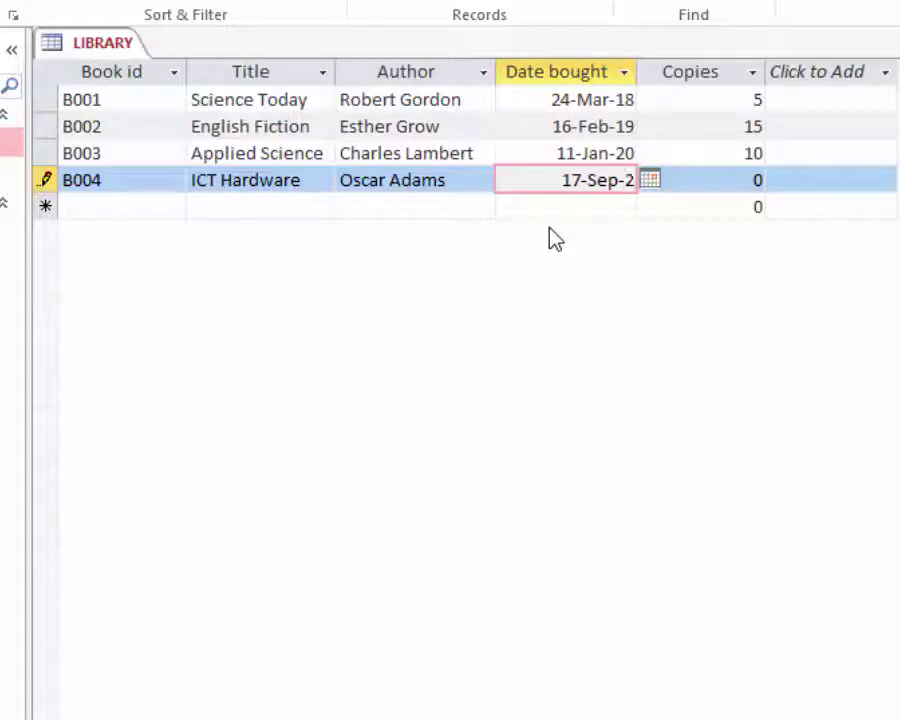
text(0)
click(725, 178)
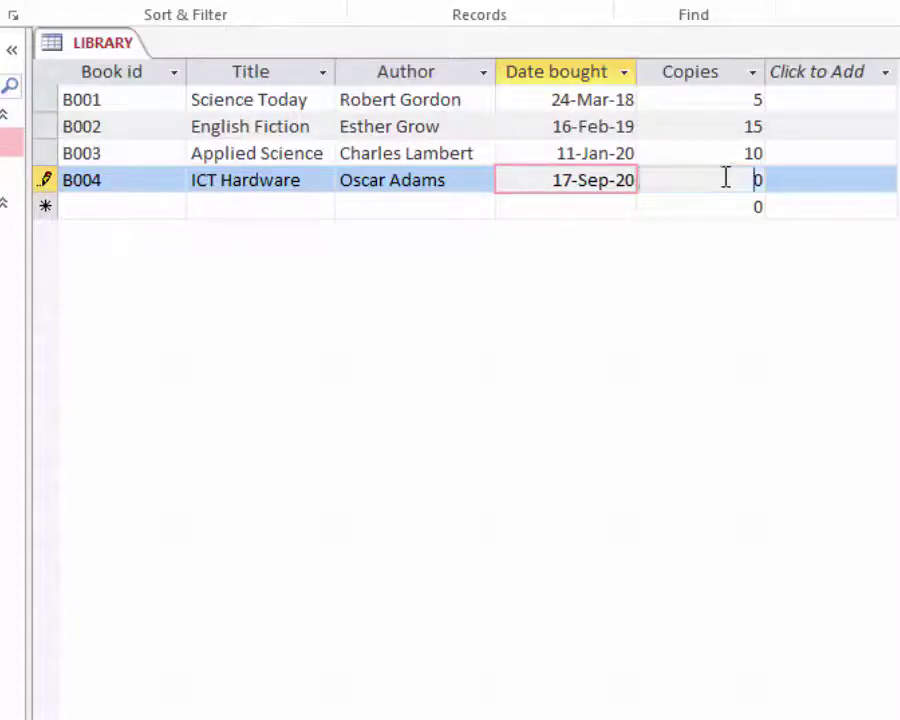
drag(740, 177, 798, 177)
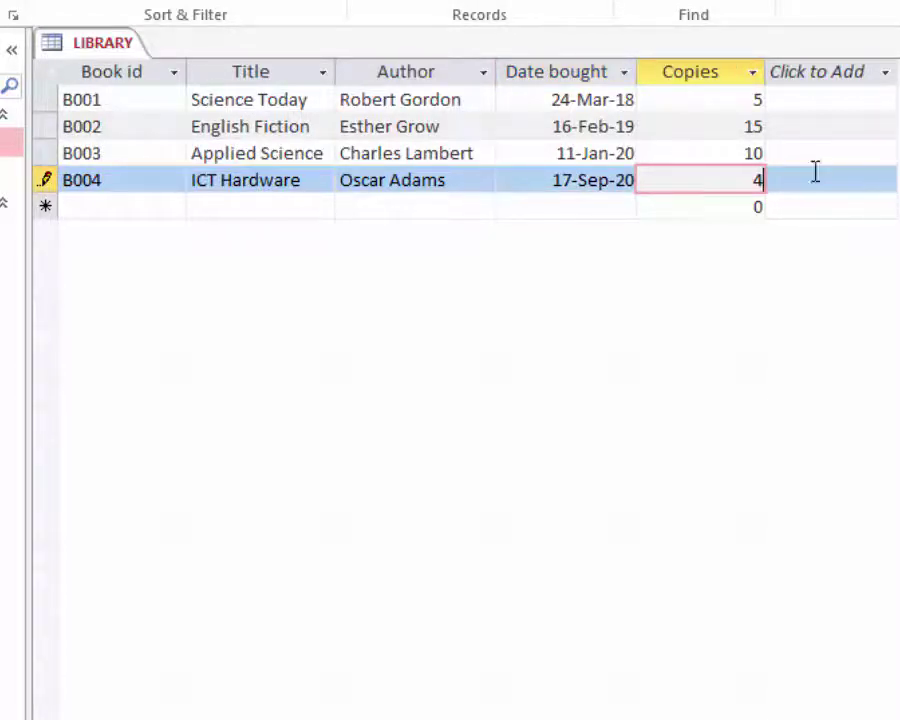
click(328, 178)
click(290, 126)
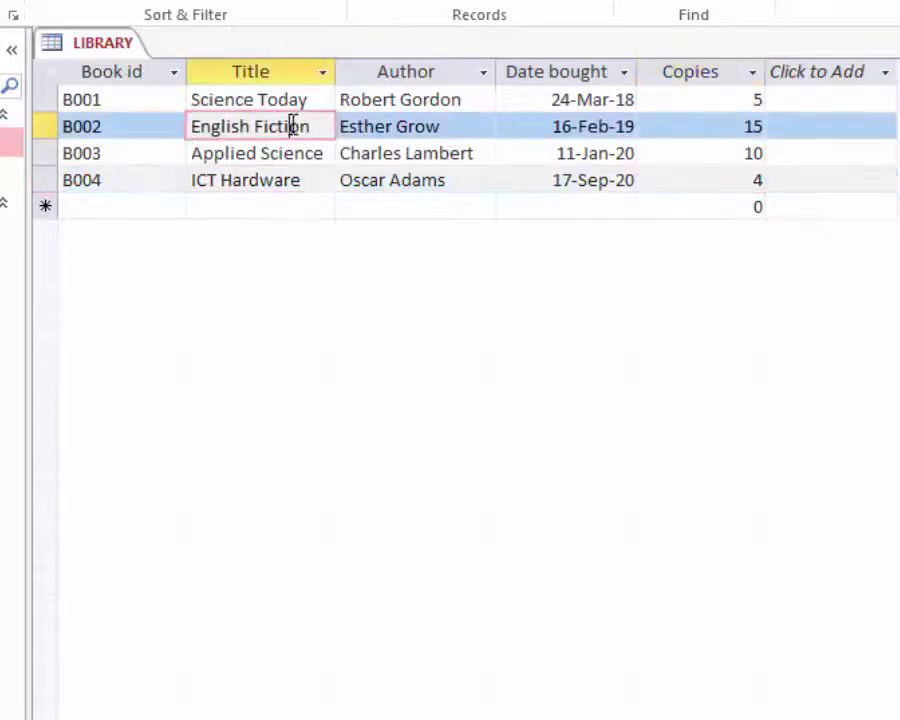
click(887, 120)
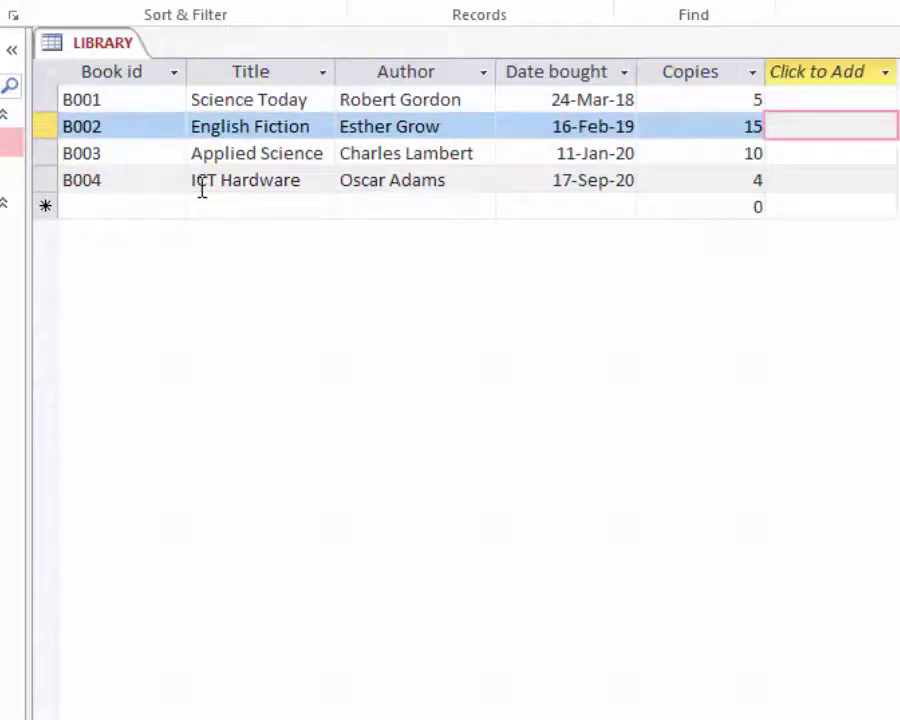
key(Home)
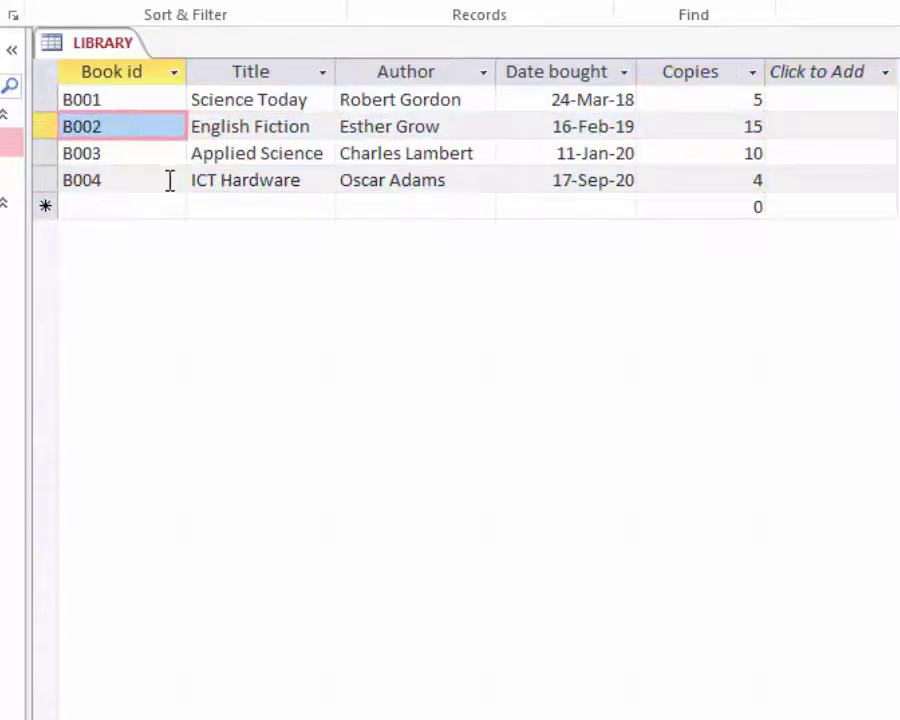
click(457, 177)
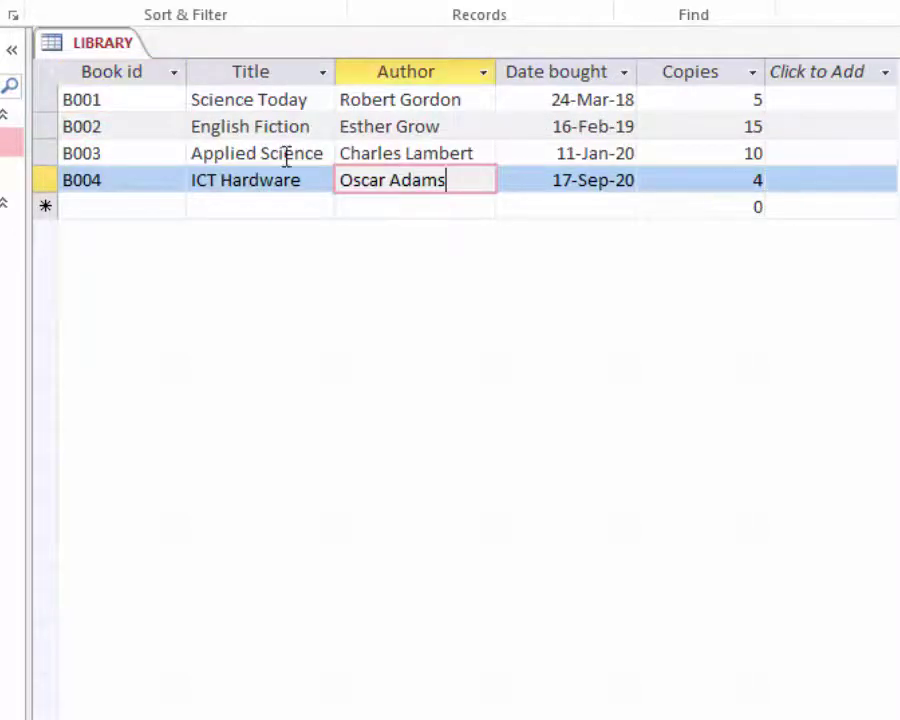
click(205, 125)
click(159, 162)
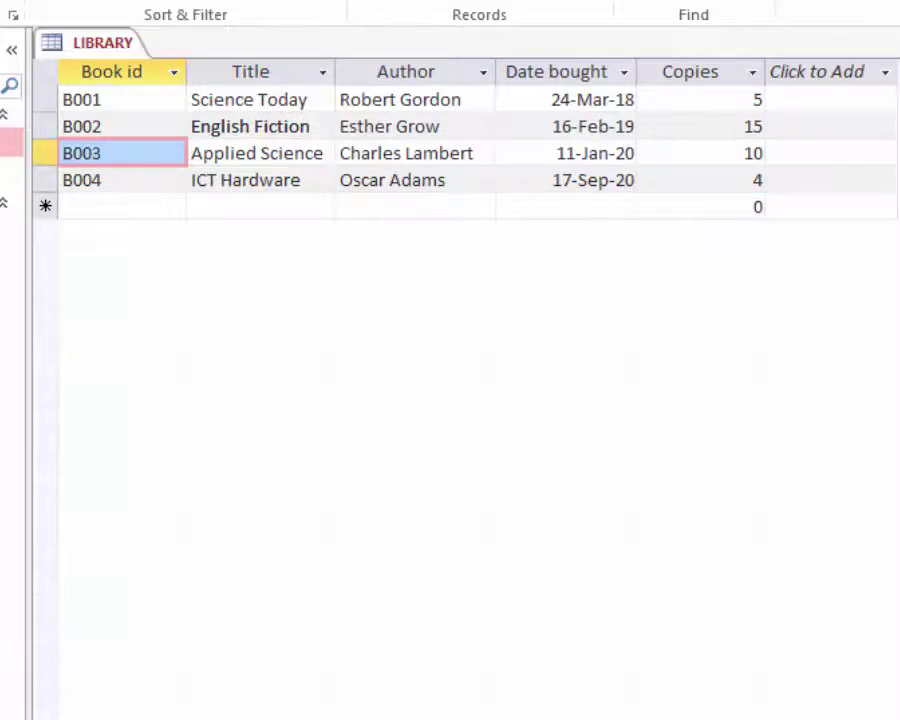
- Close the LIBRARY datasheet with Ctrl+W, saving its layout changes
key(ctrl+w)
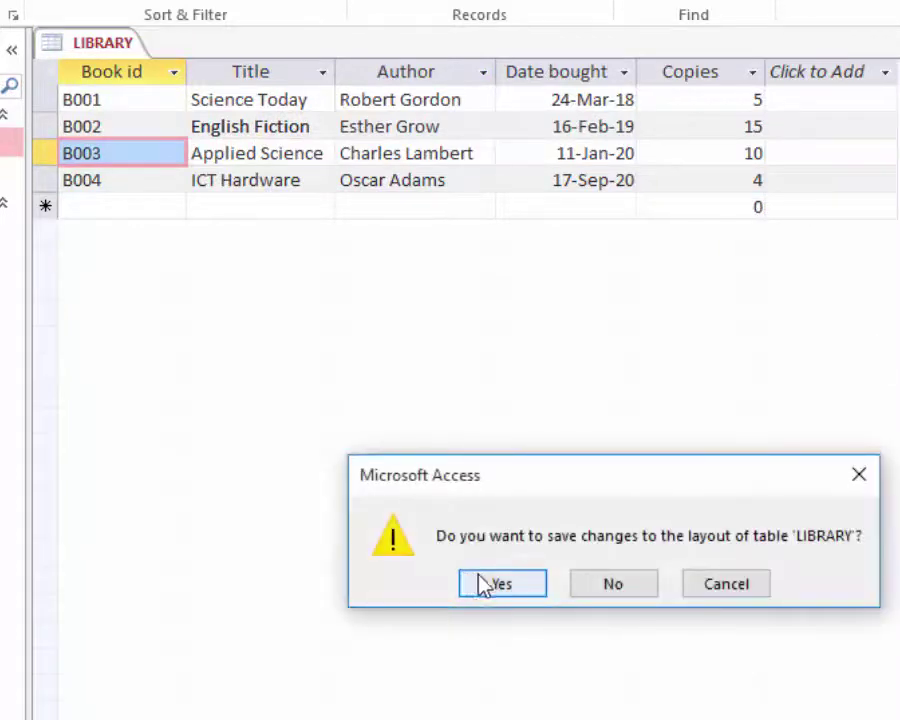
click(480, 584)
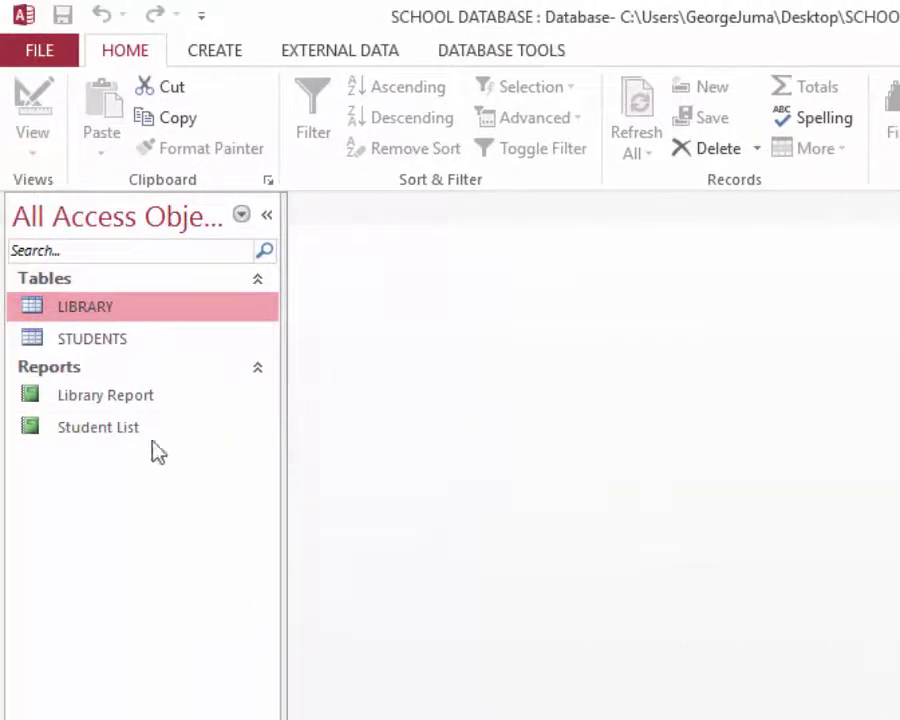
- Open the Library Report to confirm B004 ICT Hardware appears and the count is 4
double_click(93, 397)
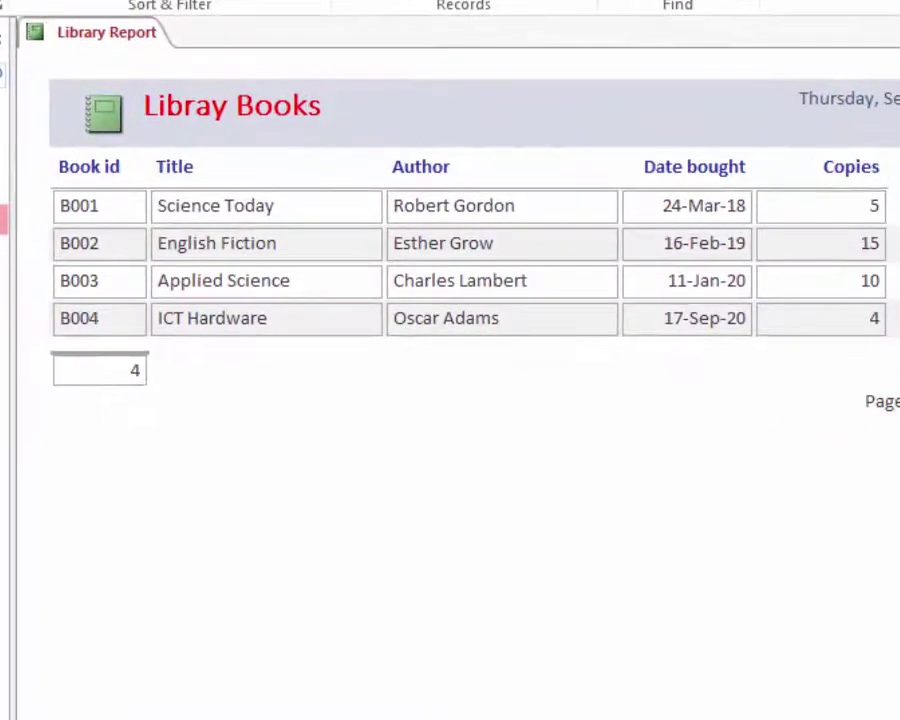